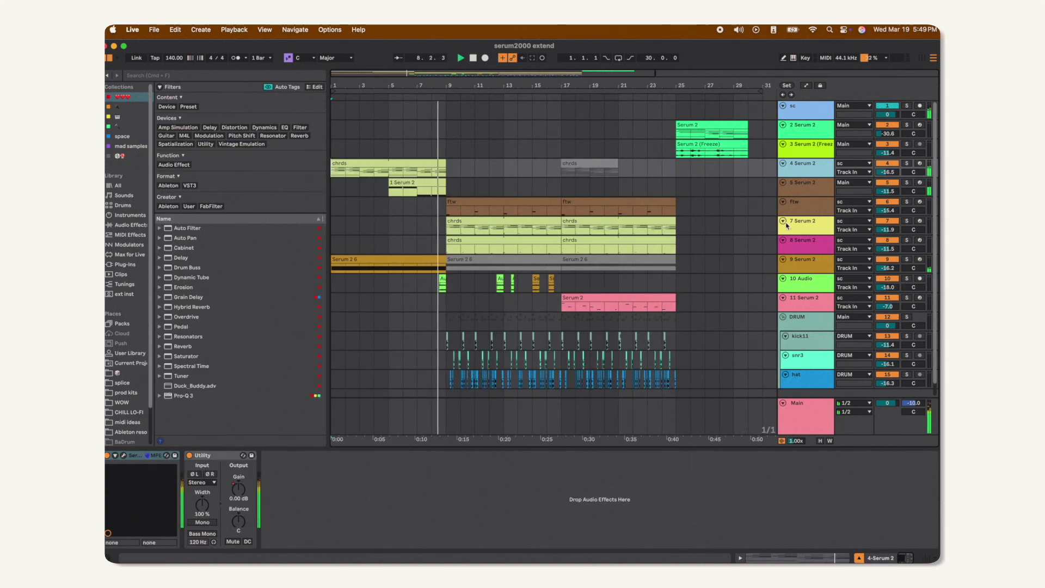
Step: Review the oscillator, mixer and effects pages of the Serum 2 patch on track 7
left_click(811, 223)
left_click(123, 455)
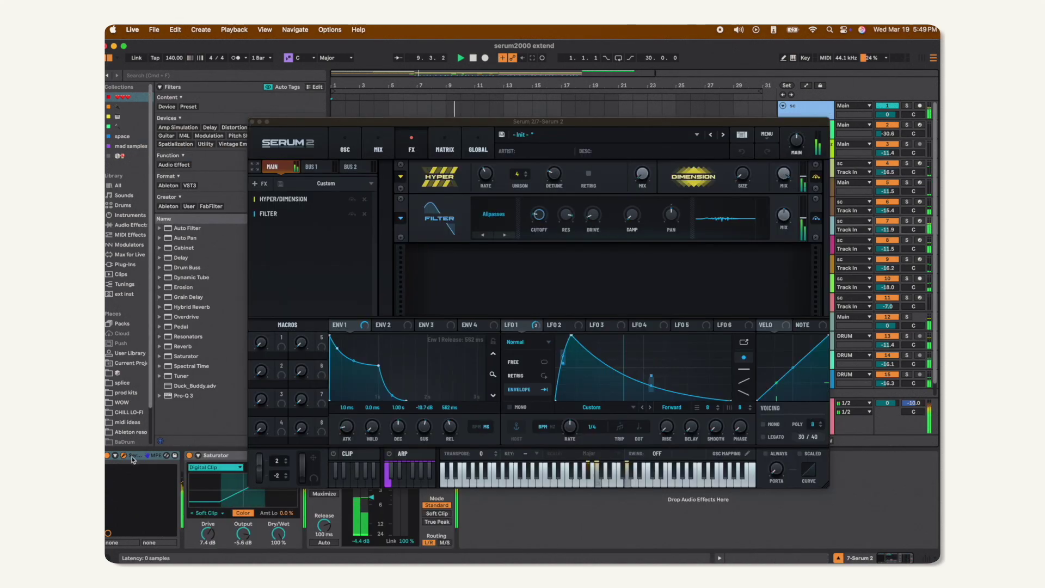
left_click(351, 147)
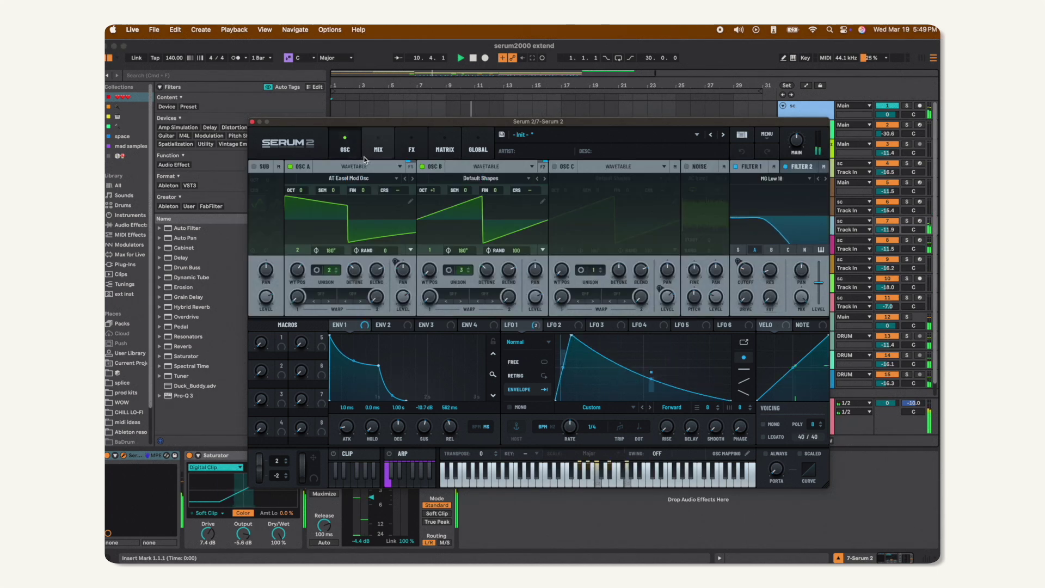
left_click(379, 149)
left_click(409, 152)
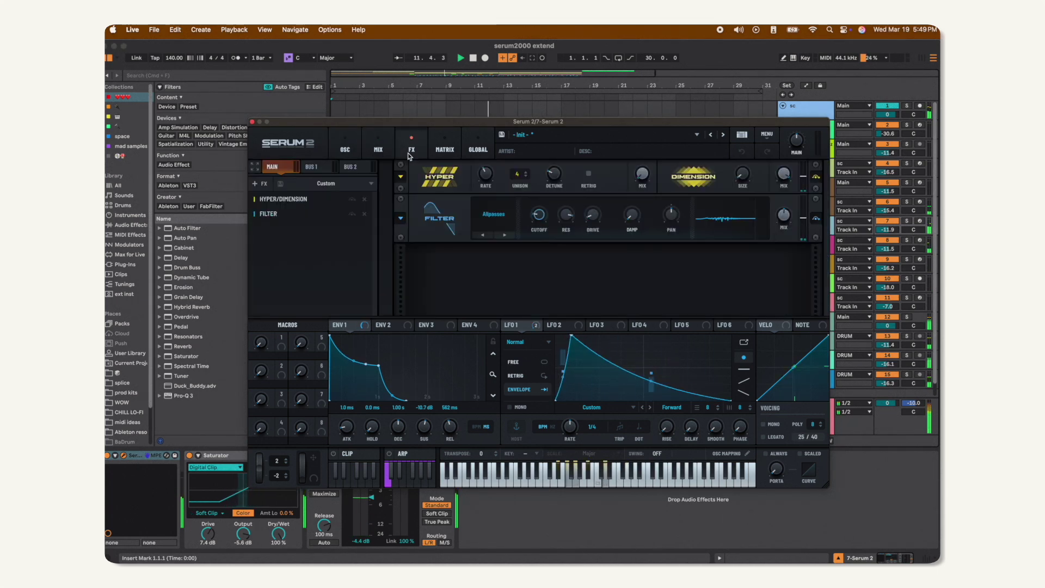
left_click(252, 122)
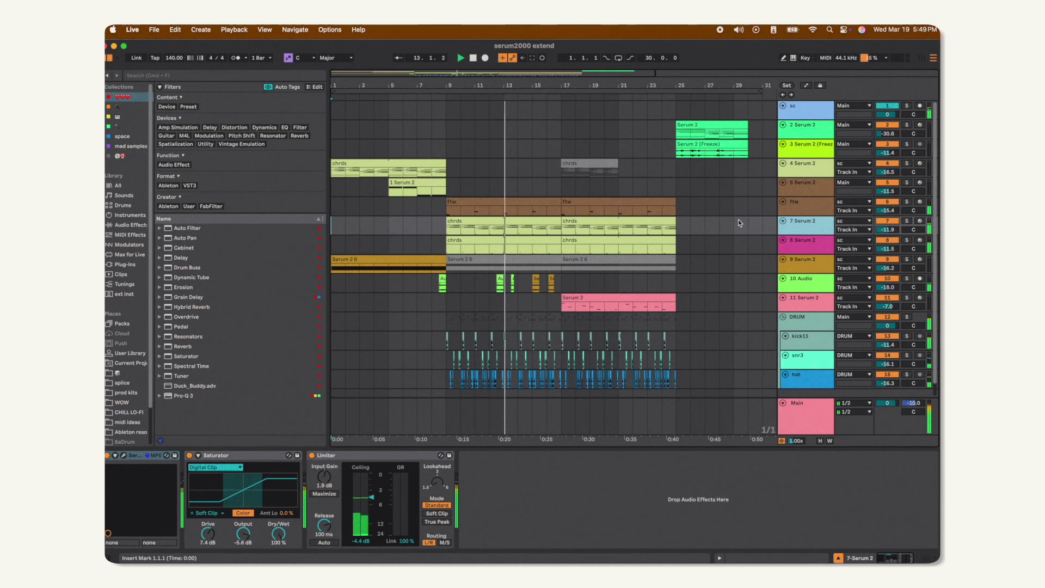
Step: Review the oscillator page of the Serum 2 patch on the ftw track
key("Up")
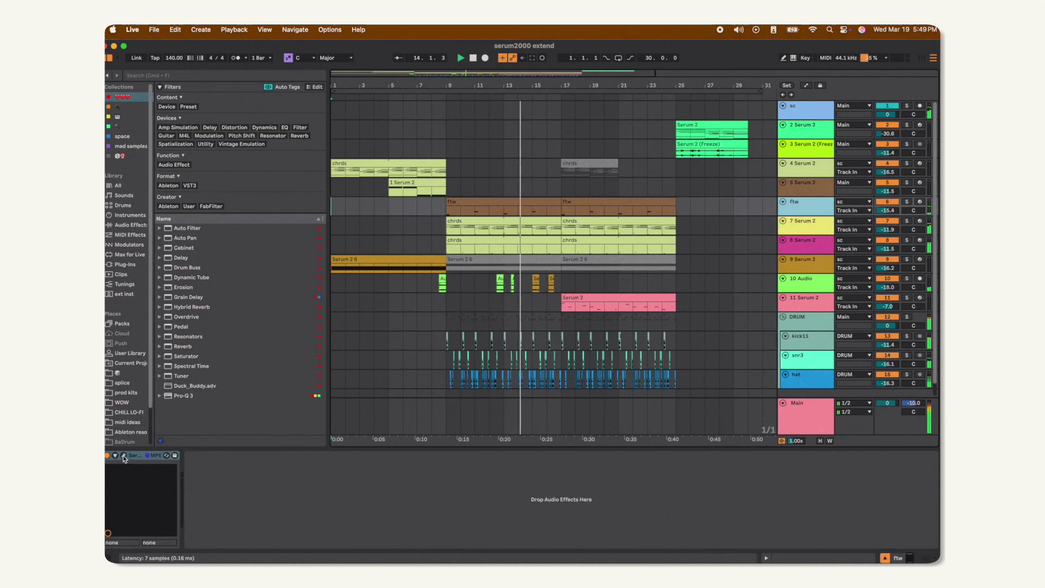
key("super+alt+p")
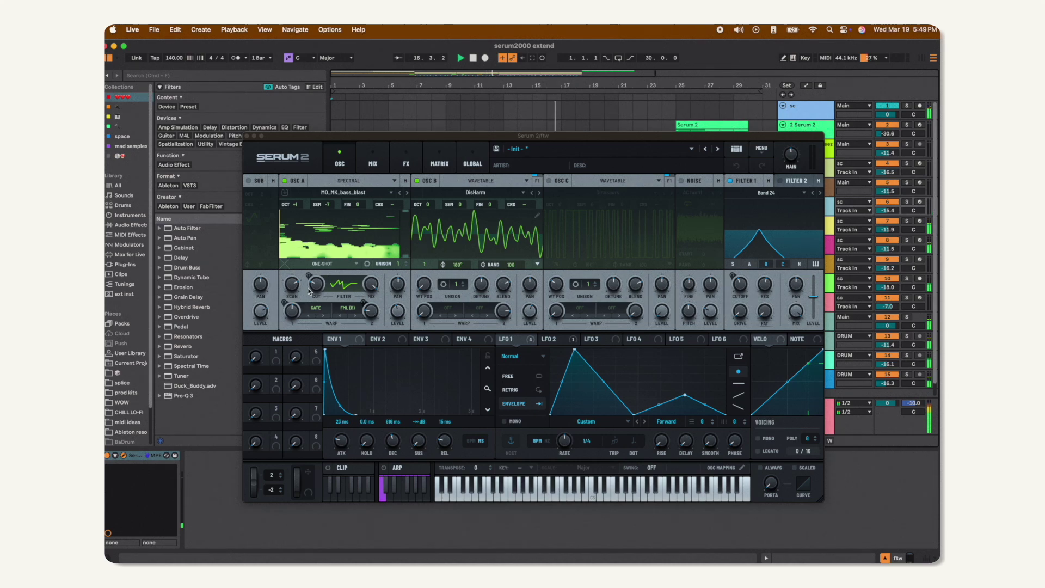
left_click(246, 136)
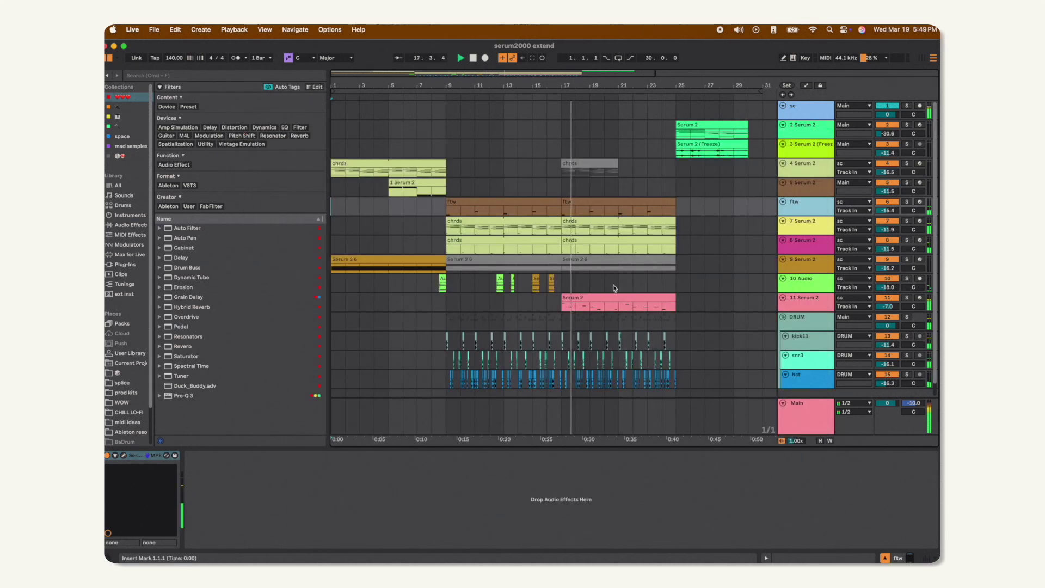
Step: Review the oscillators of the Serum 2 patch on track 11
left_click(789, 302)
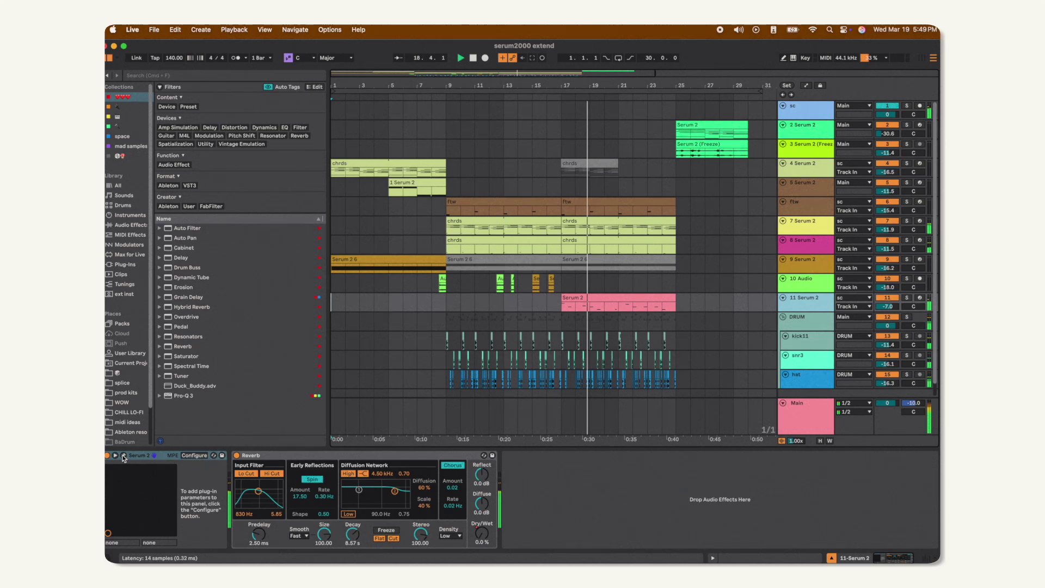
left_click(124, 455)
left_click(325, 142)
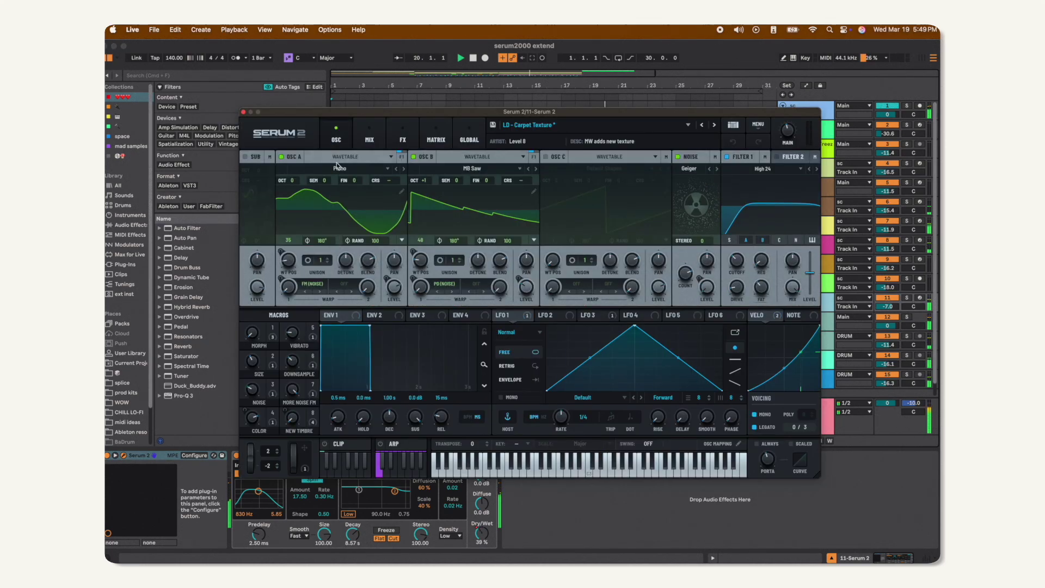
left_click(243, 112)
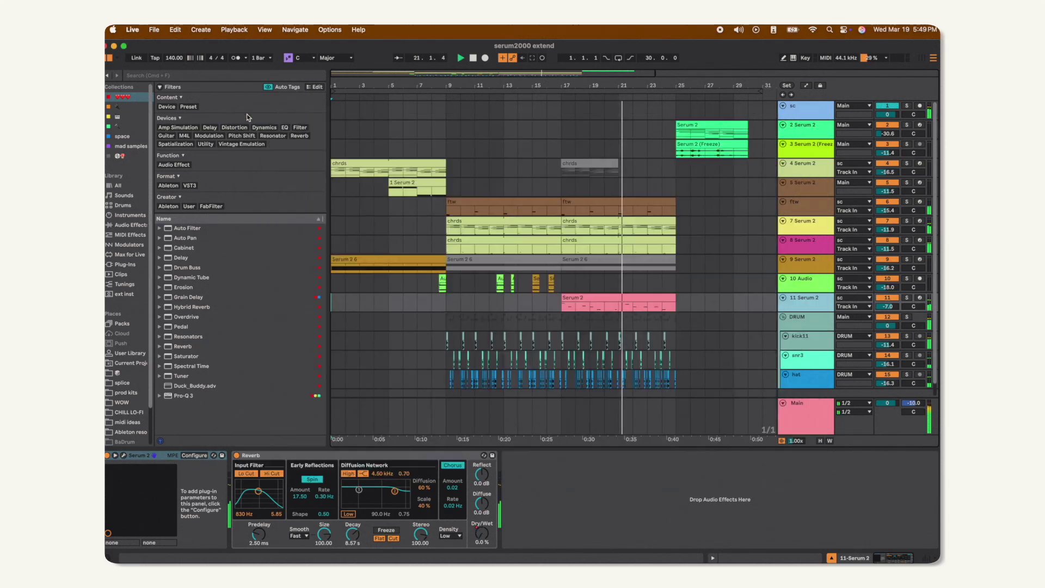
Step: Inspect the Gullfoss plug-in on the Main track and open the Serum 2 instrument on track 2
left_click(820, 407)
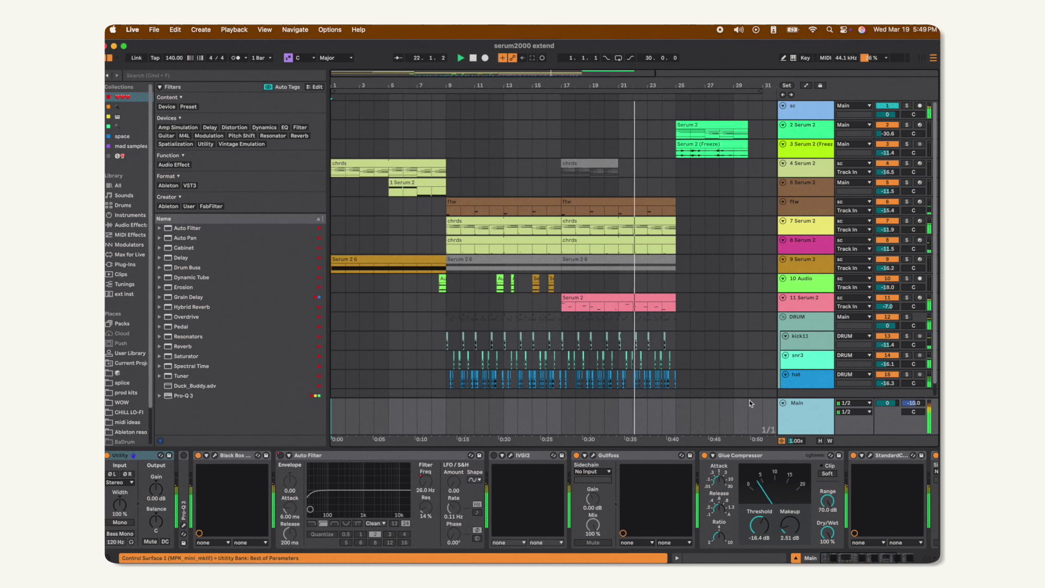
left_click(594, 457)
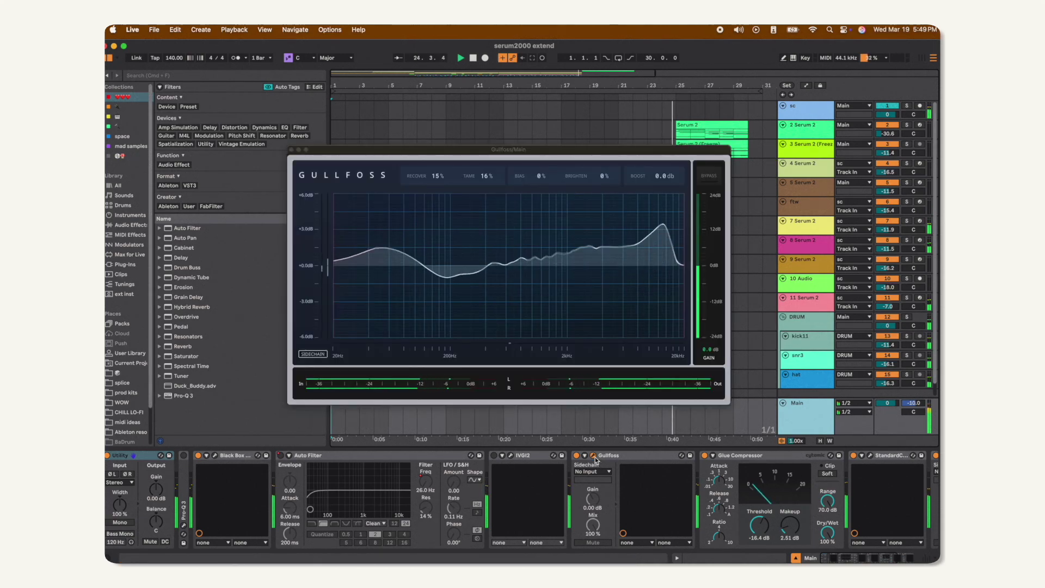
left_click(808, 128)
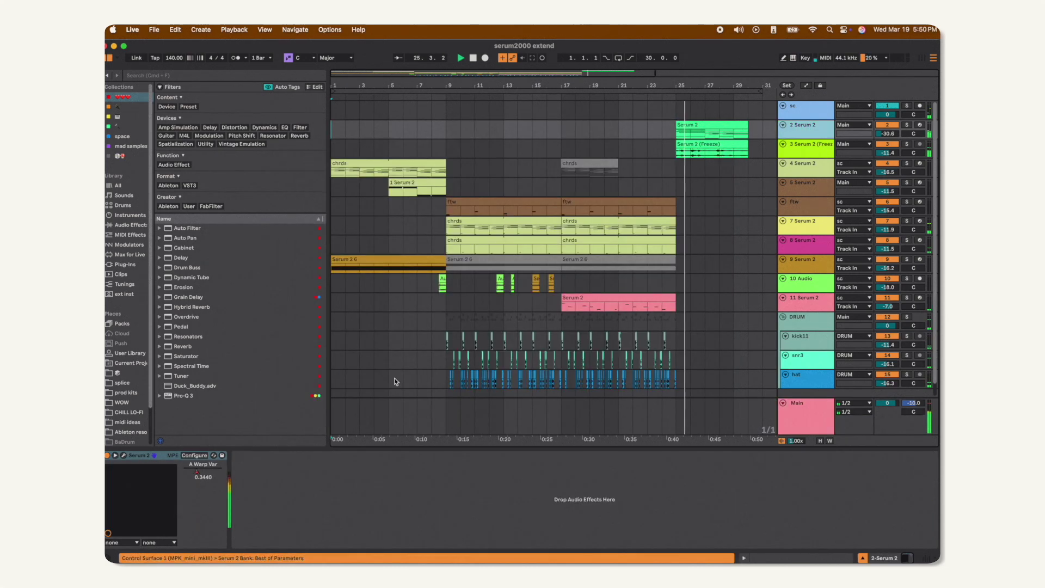
left_click(124, 455)
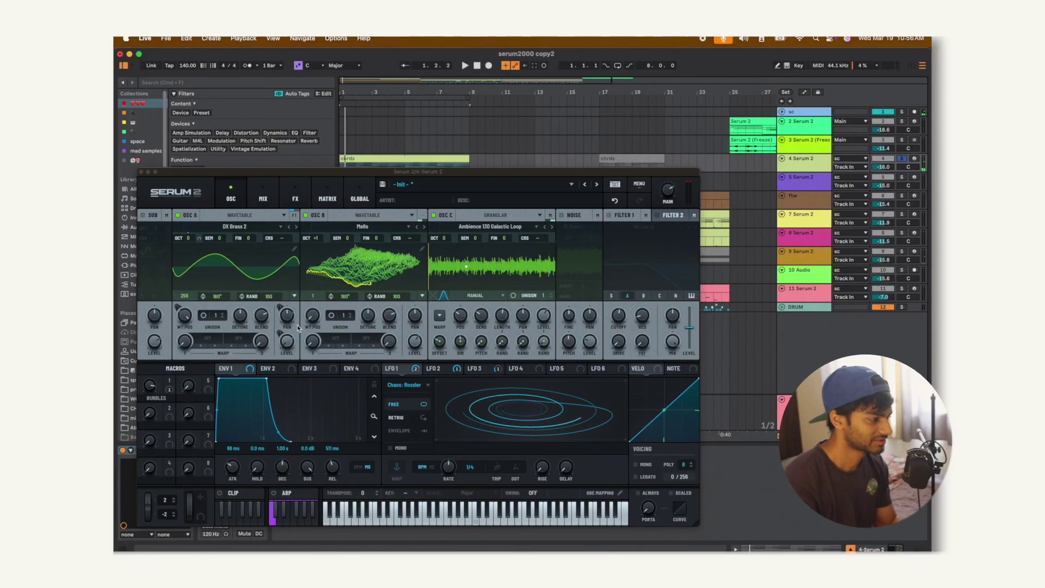
Step: Switch off oscillators B and C in the track 4 Serum 2 patch so that only oscillator A plays
left_click_drag(411, 182, 428, 163)
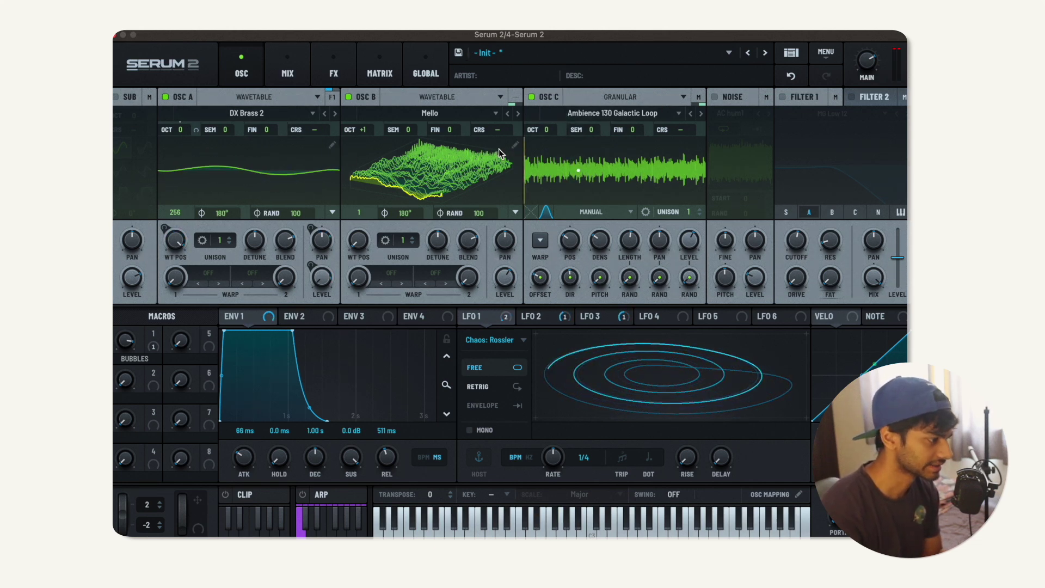
left_click(349, 97)
left_click(532, 97)
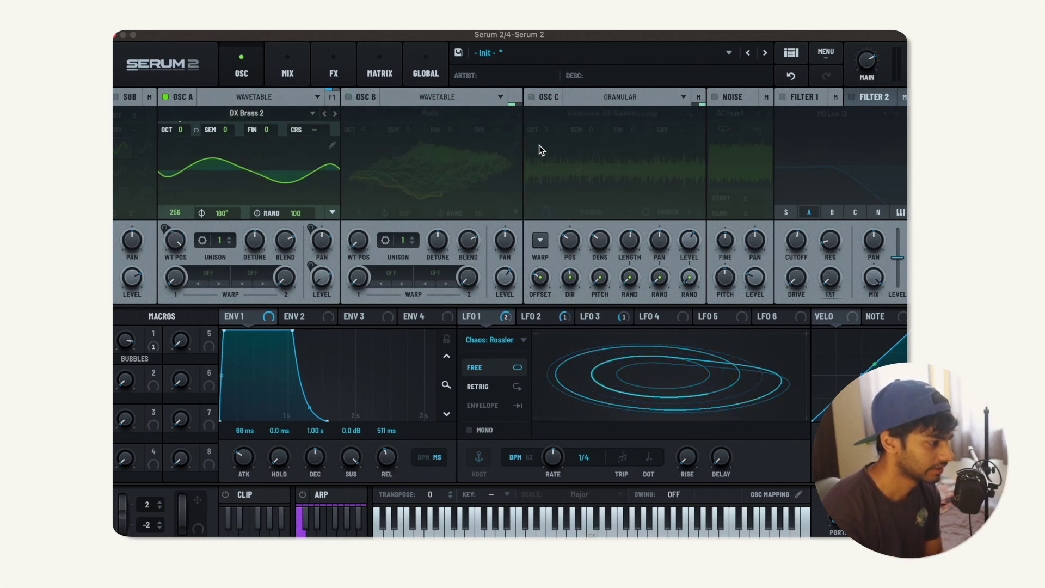
Step: Examine LFO 1's modulation of oscillator A's wavetable position and the category its wavetable comes from
mouse_move(486, 315)
left_click_drag(492, 325, 214, 233)
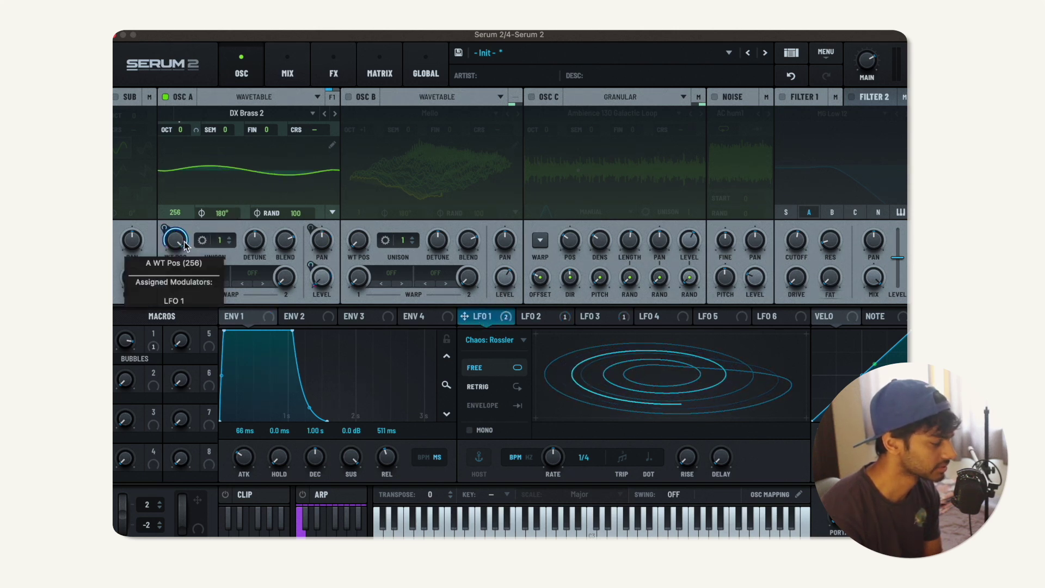
left_click(248, 113)
mouse_move(209, 159)
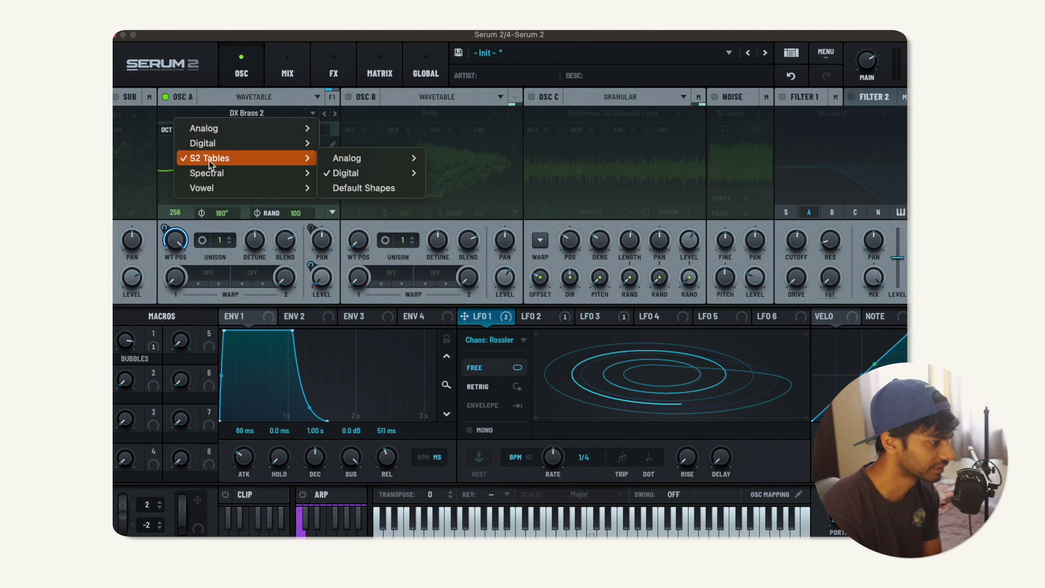
mouse_move(348, 173)
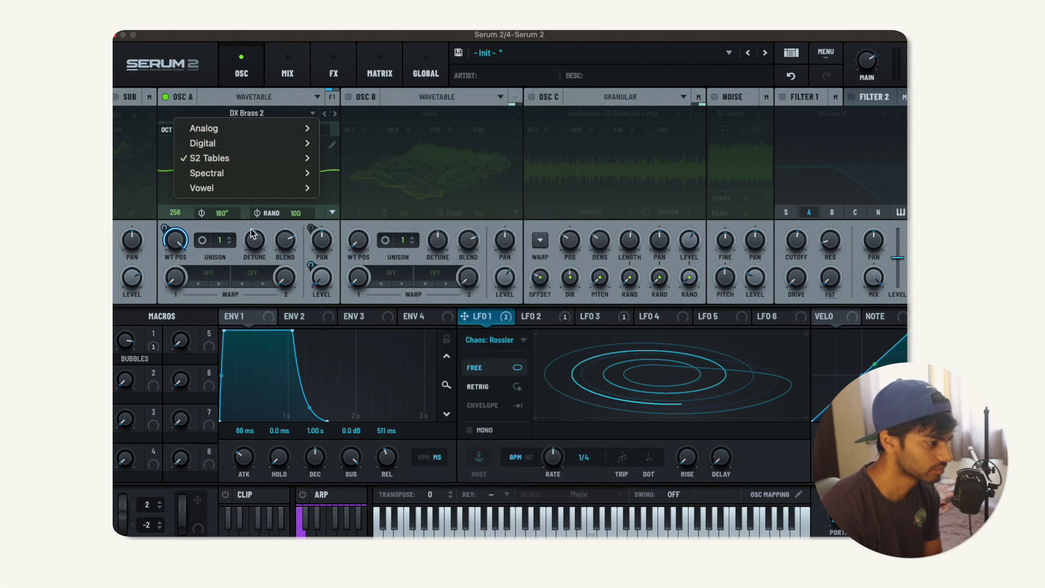
left_click(221, 227)
mouse_move(465, 325)
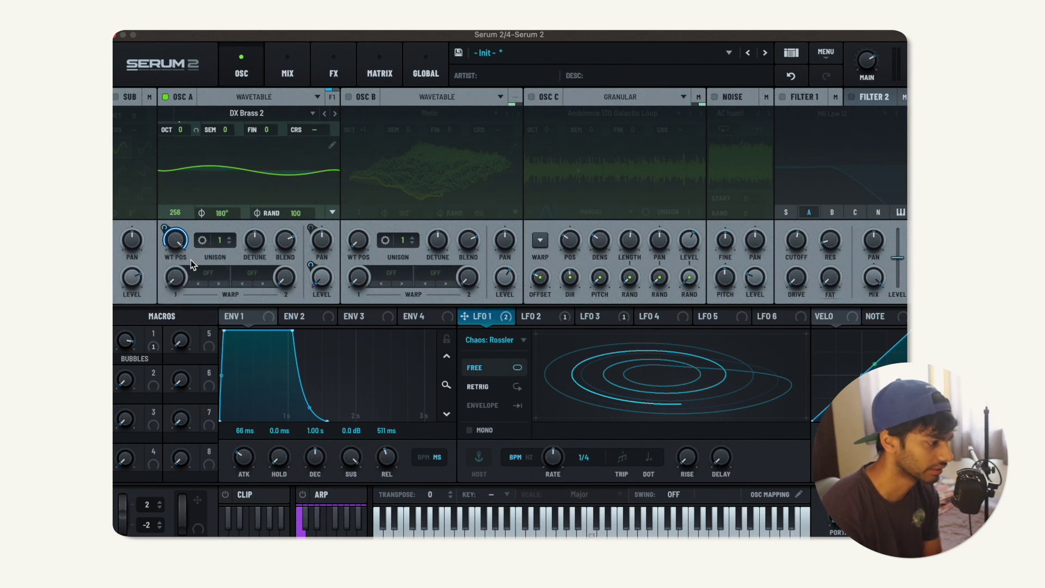
mouse_move(174, 247)
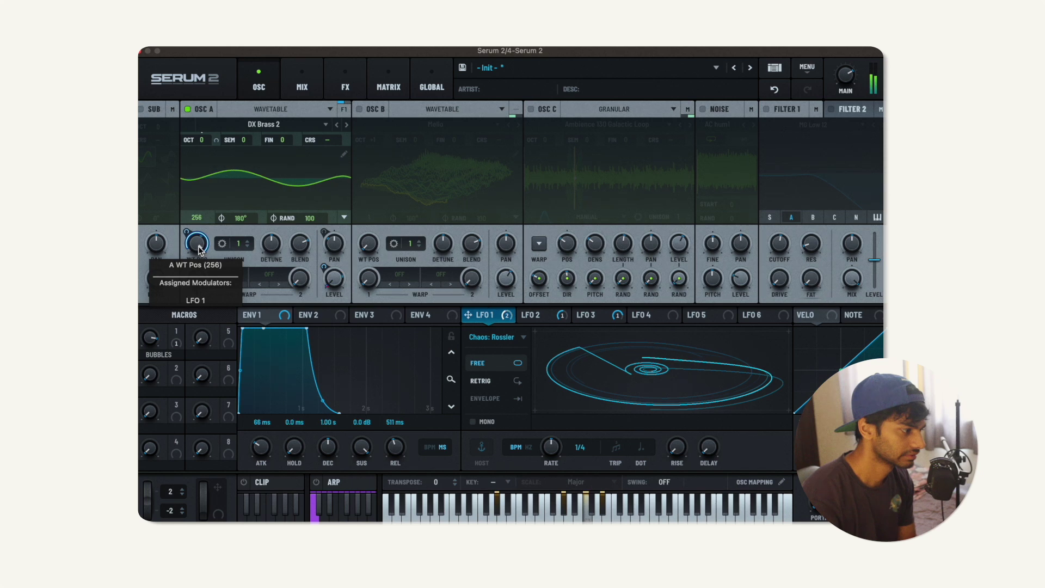
Step: Try oscillator A with LFO 1's modulation bypassed, lowering its wavetable position to 1
mouse_move(196, 249)
left_mouse_down()
mouse_move(177, 364)
mouse_move(198, 242)
left_mouse_up()
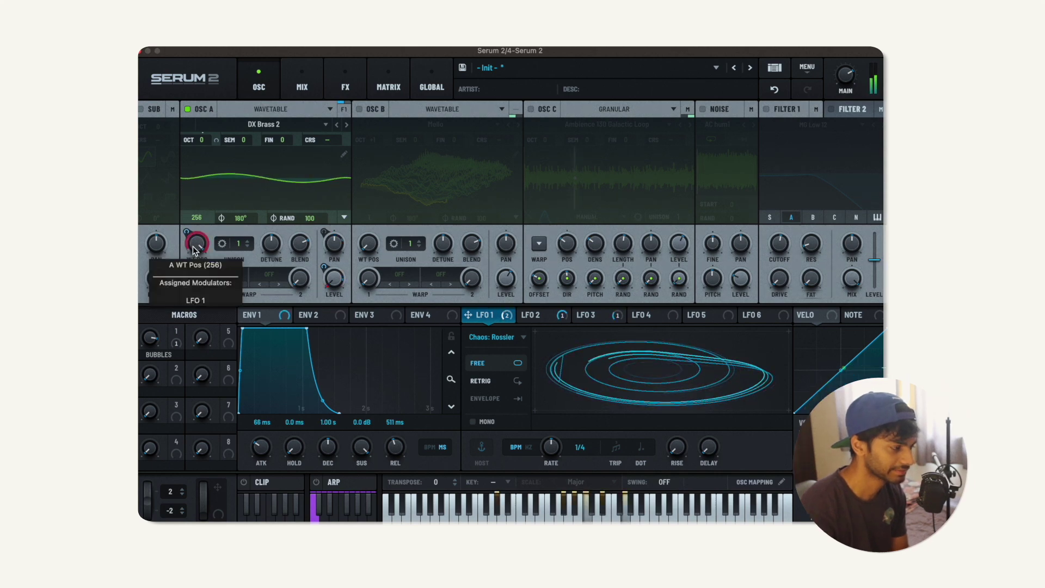
left_click_drag(200, 243, 198, 244)
left_click_drag(190, 297, 185, 379)
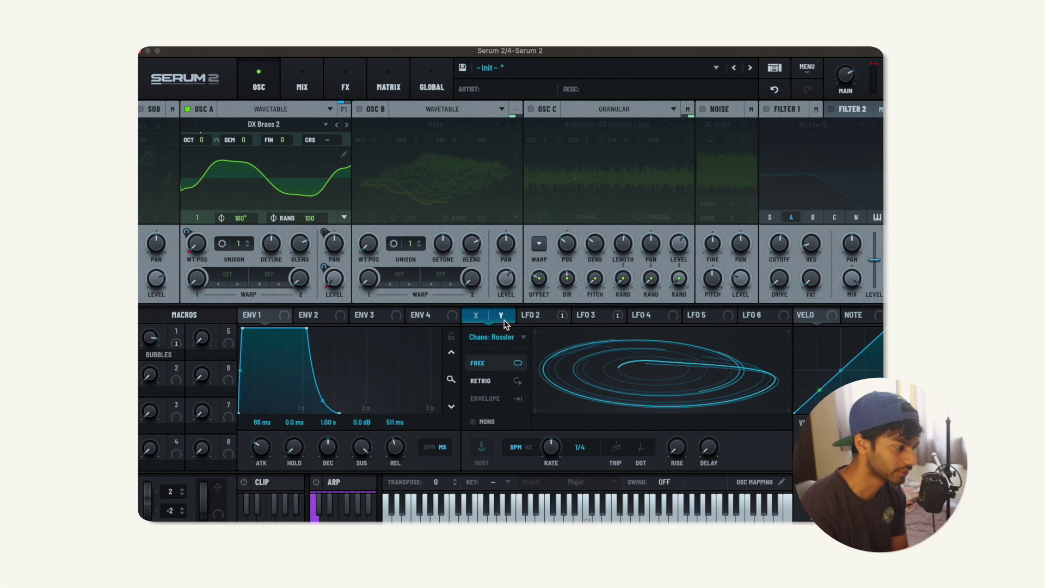
Step: Return oscillator A's wavetable position to 256 and activate all of LFO 1's destinations after viewing its mode choices
left_click(507, 345)
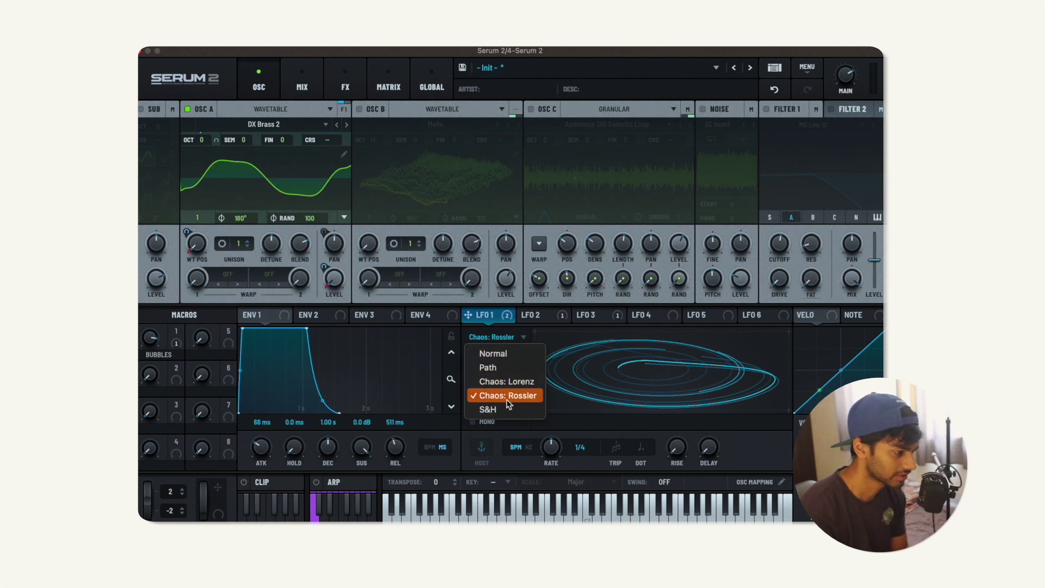
left_click(494, 322)
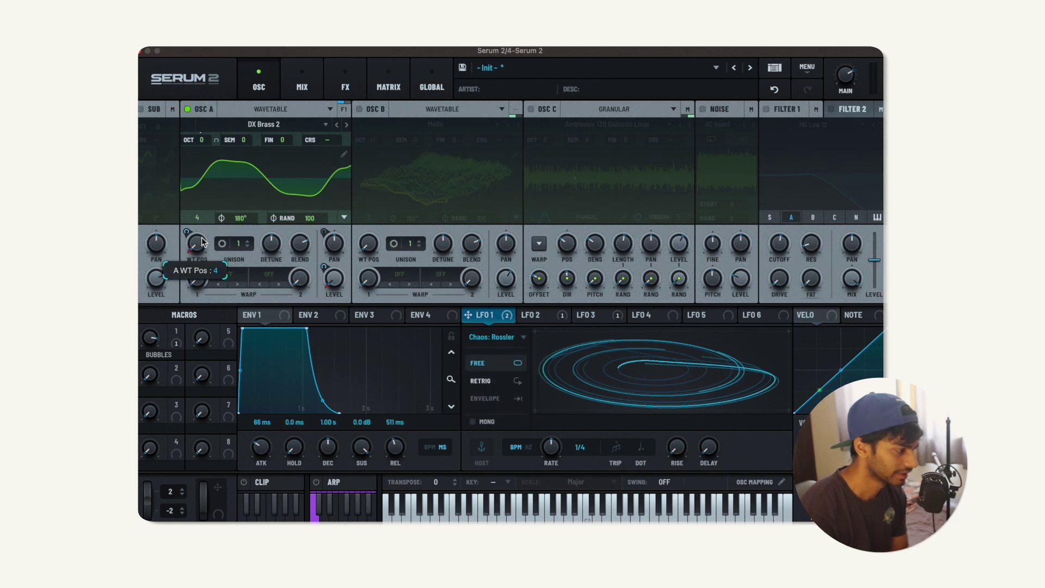
right_click(507, 316)
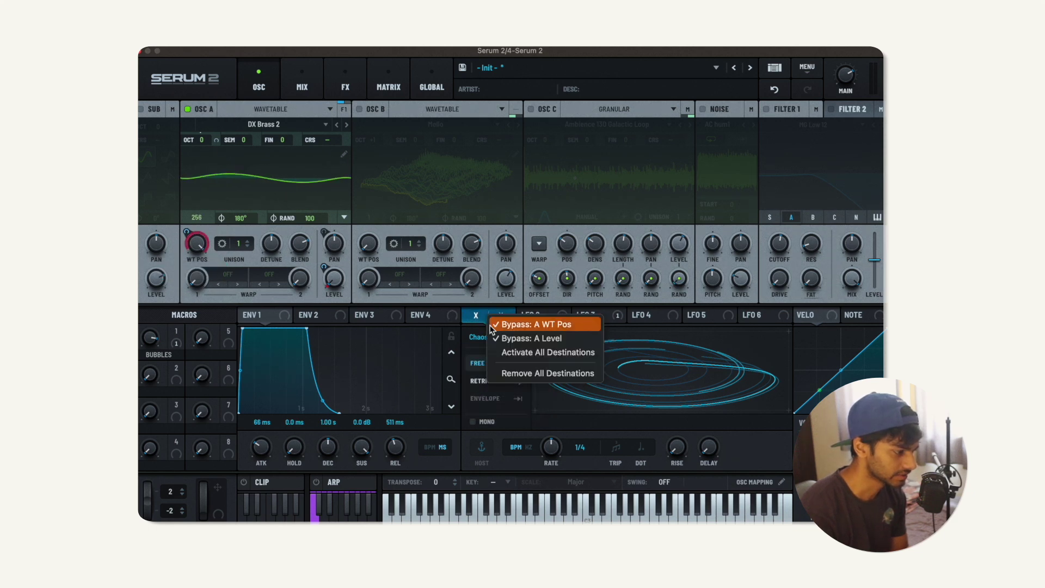
left_click(513, 354)
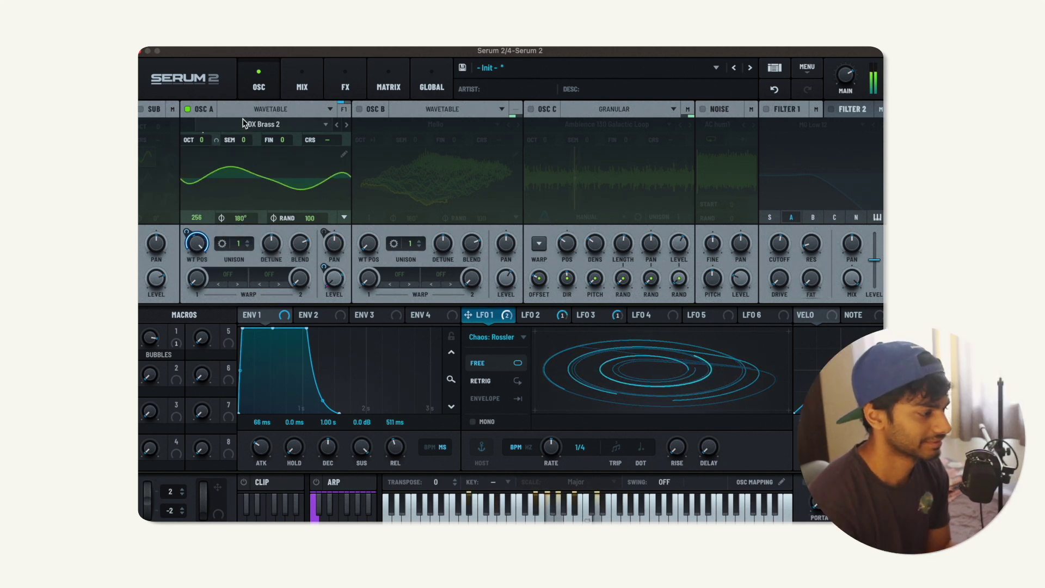
Step: Check oscillator A's output destination in the mixer
left_click(301, 84)
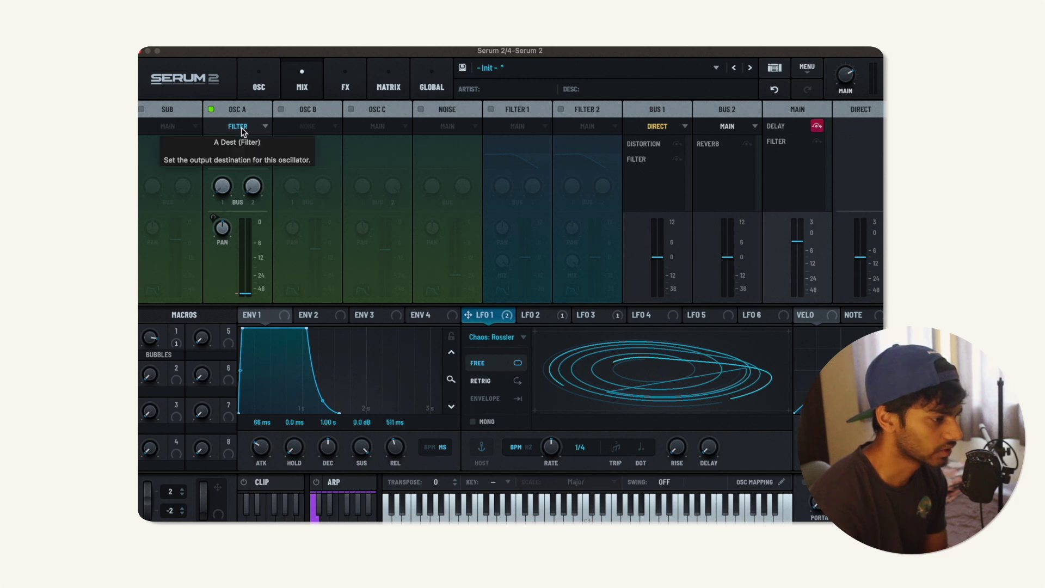
left_click(259, 84)
Step: Activate the bypassed Filter in the main effects chain and show the shape of LFO 2
left_click(346, 85)
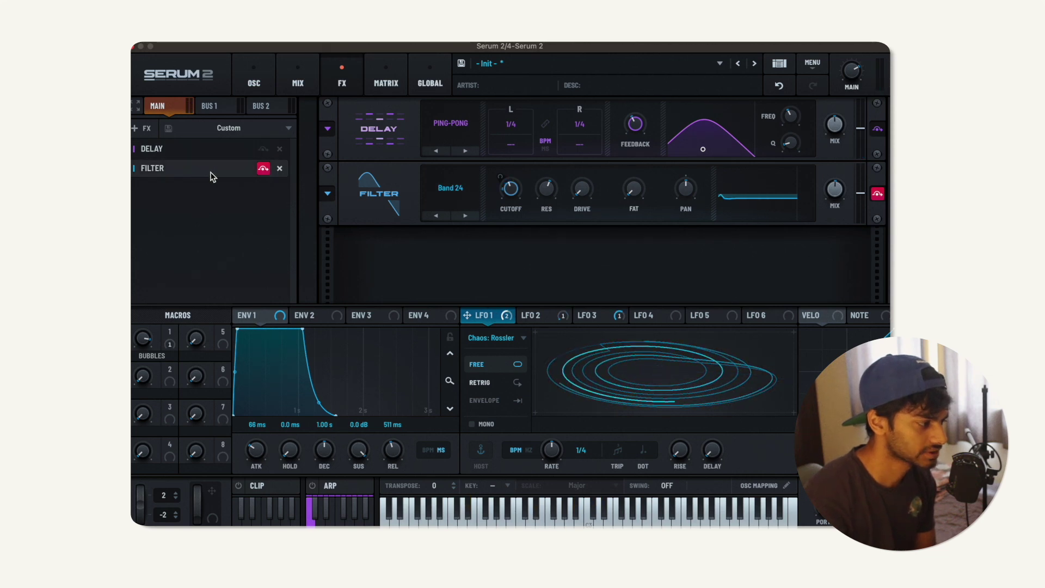
left_click(264, 169)
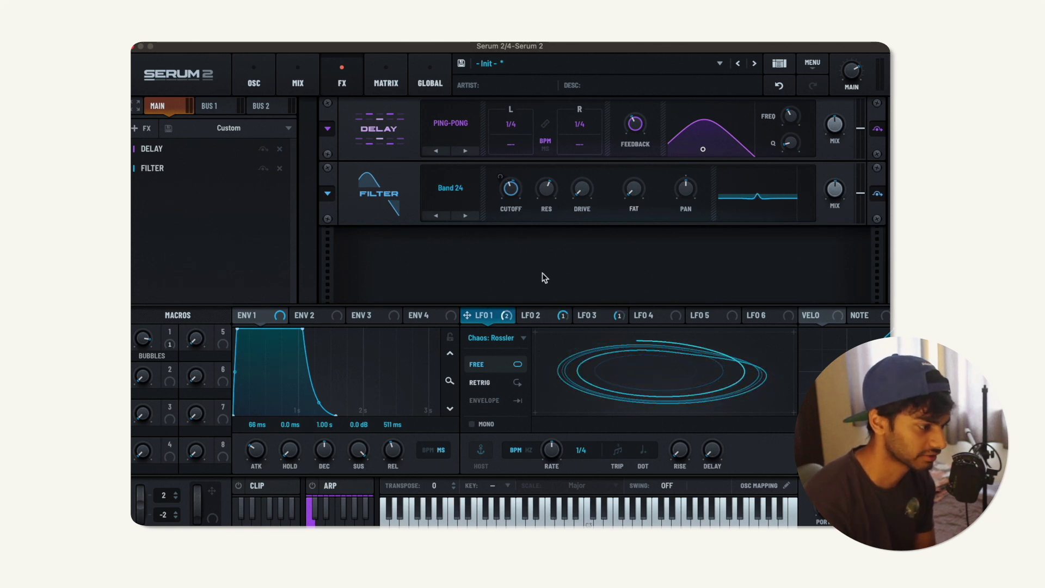
left_click(557, 320)
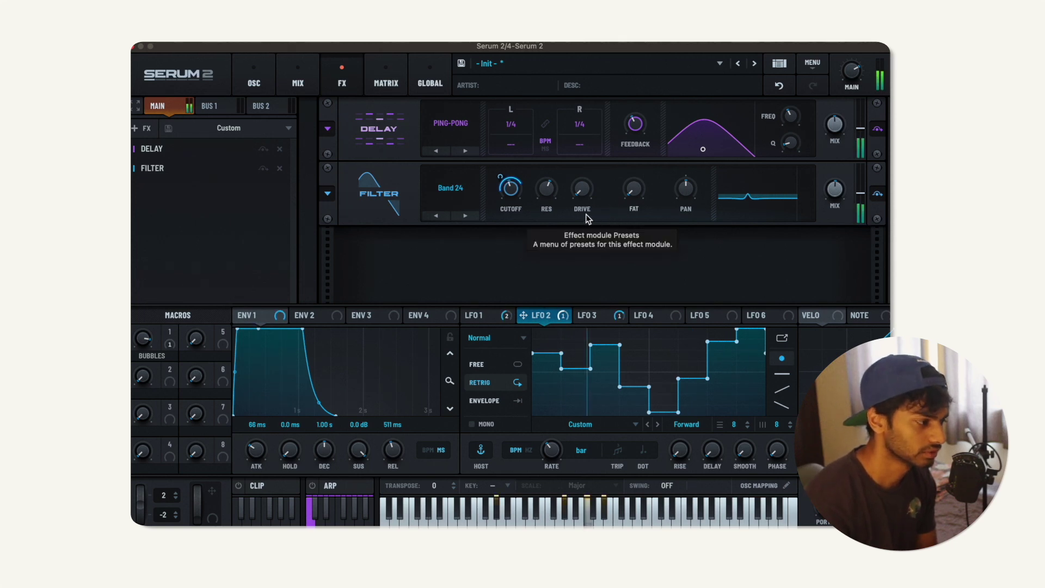
Step: Switch oscillator B on and oscillator A off so that only oscillator B plays
left_click(254, 82)
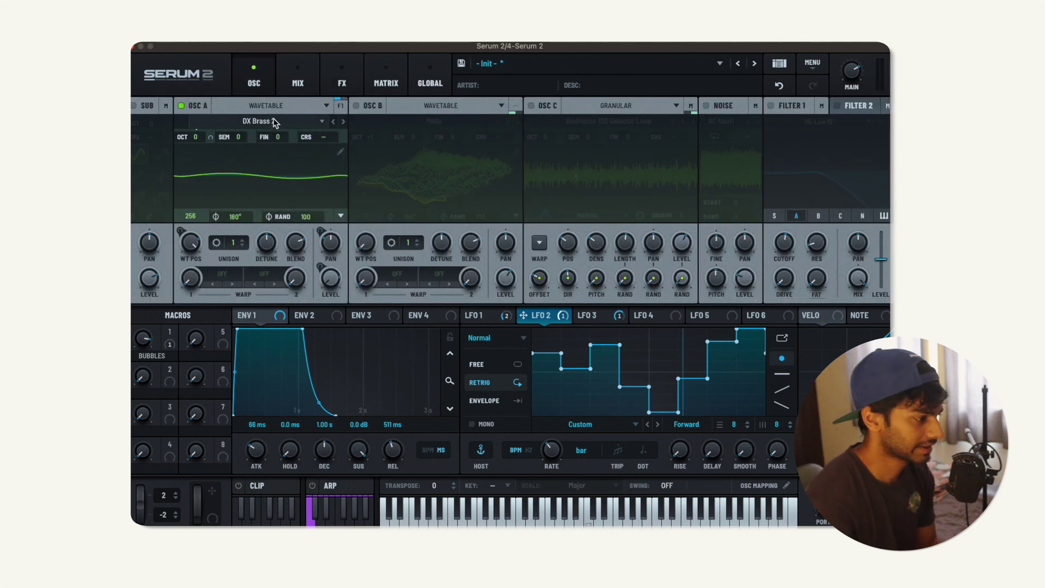
left_click(356, 105)
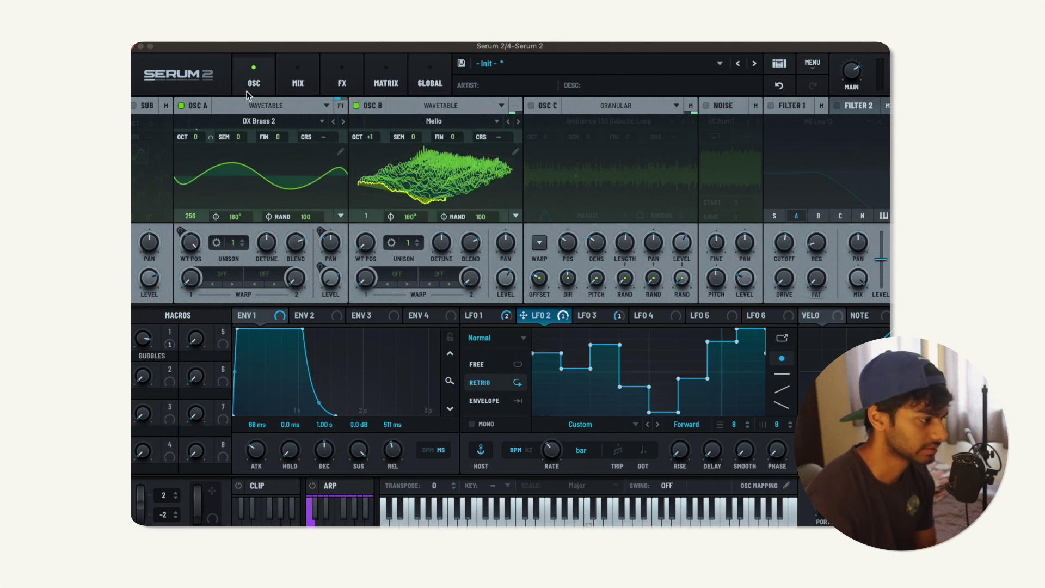
left_click(181, 105)
Step: Check oscillator B's Bus 1 send in the mixer and show the Bus 1 effects chain
left_click(306, 69)
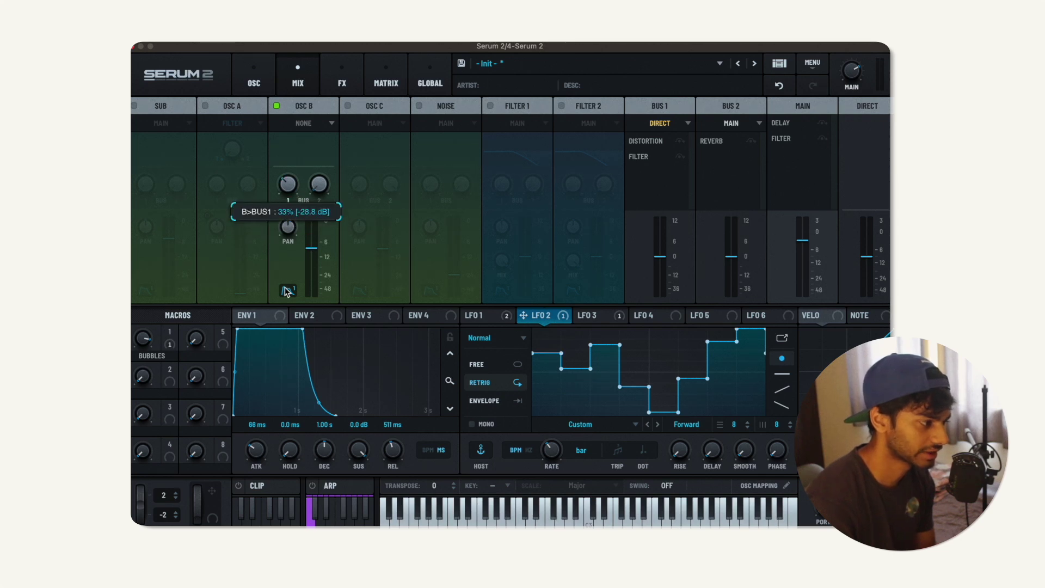
left_click(348, 83)
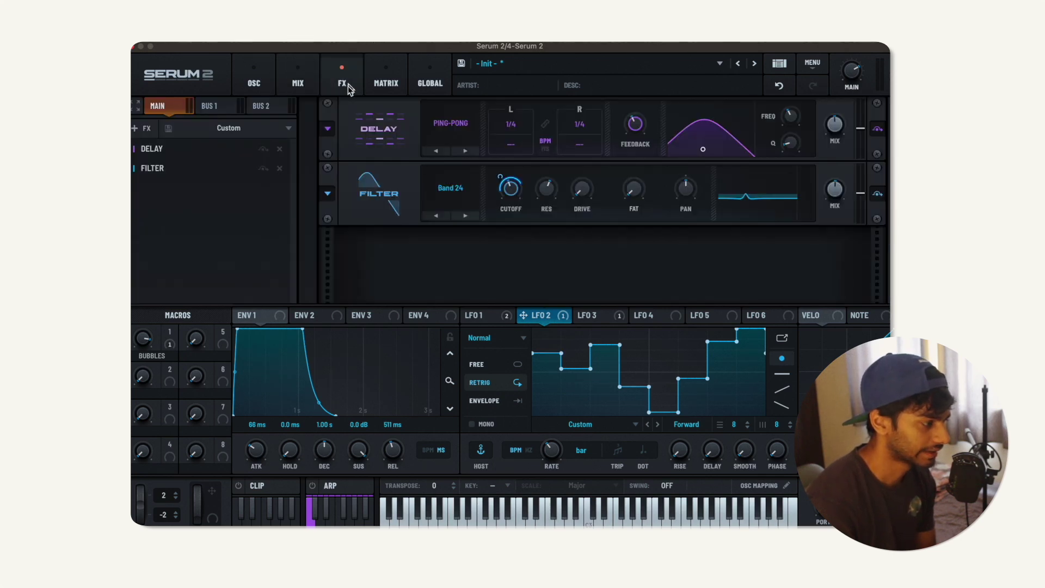
left_click(211, 108)
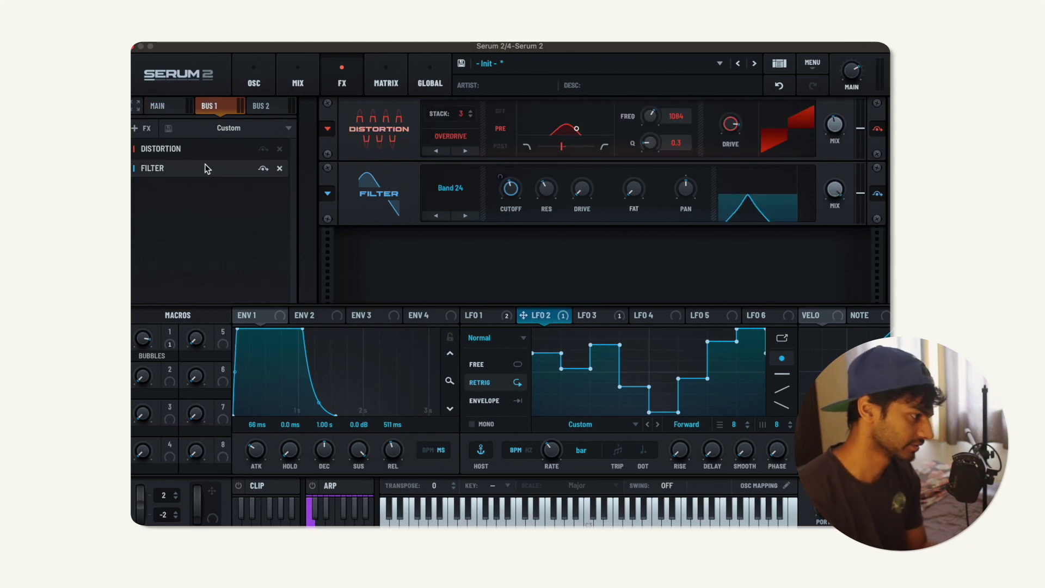
Step: Bypass the Filter and Distortion on Bus 1 to compare the sound, and reactivate both effects
left_click(878, 194)
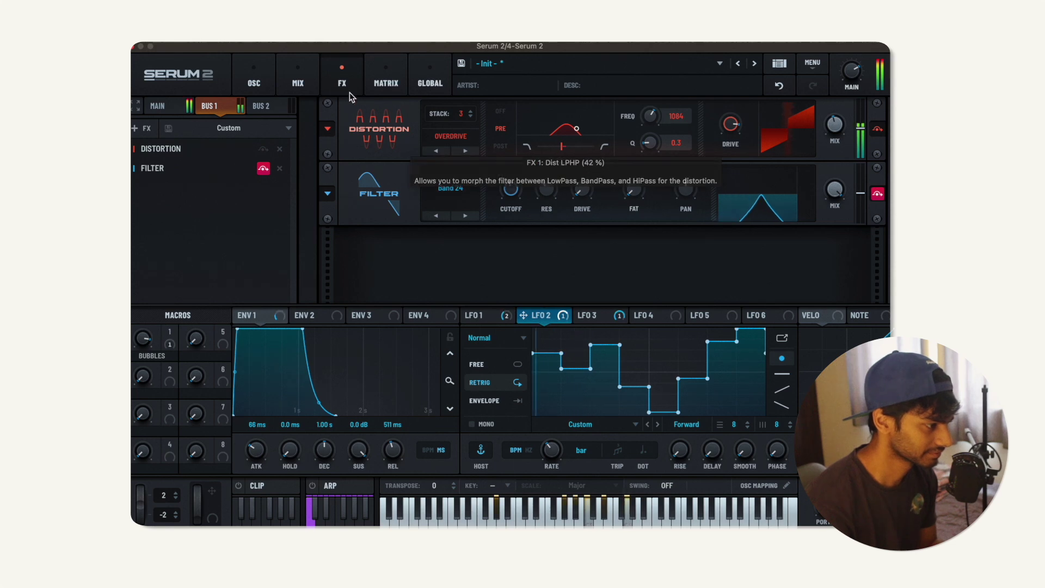
left_click(263, 149)
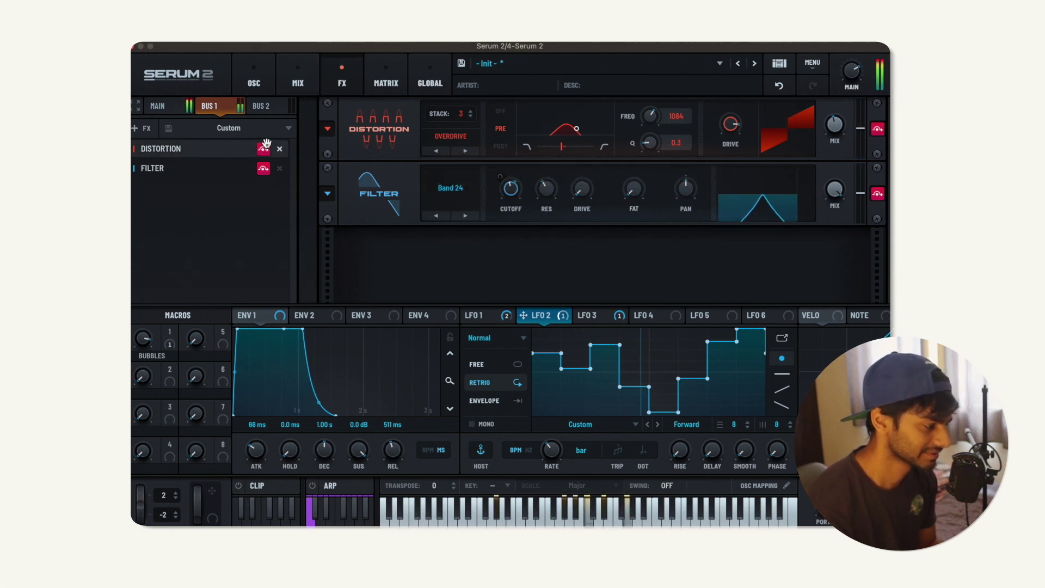
left_click(264, 148)
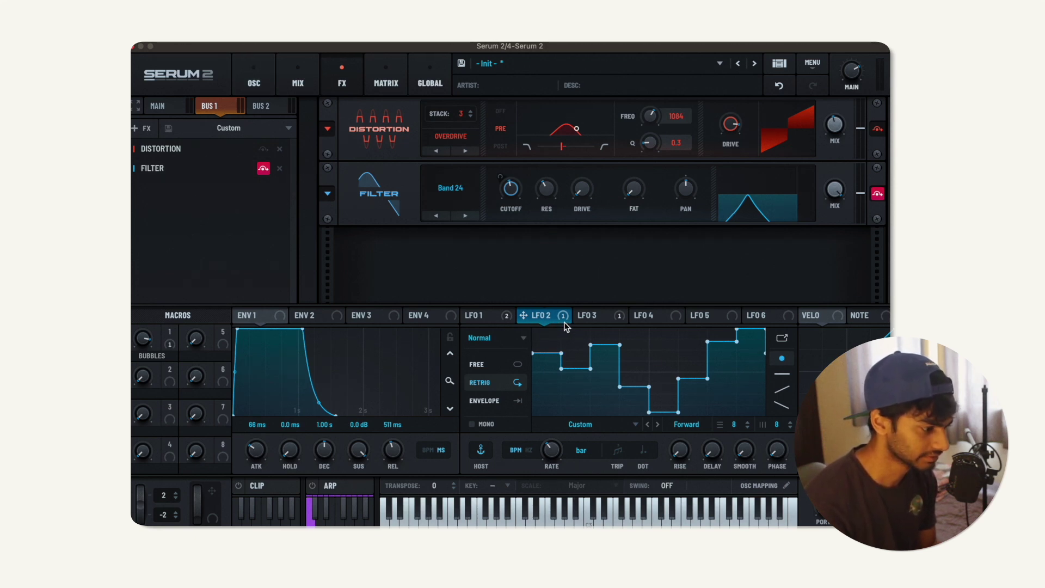
left_click(264, 169)
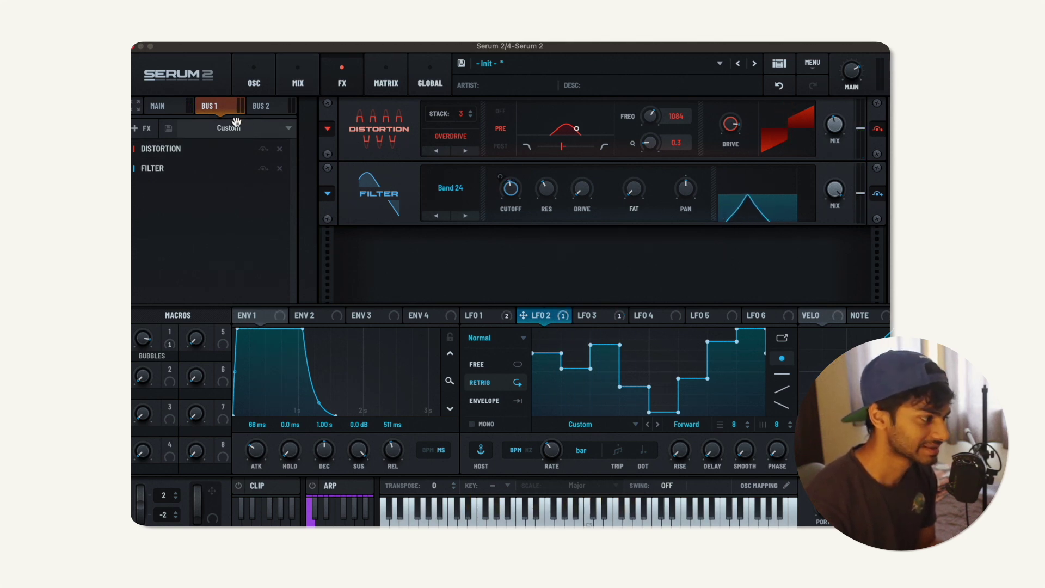
Step: Compare oscillators A and B alone and together by toggling them, and recheck the Bus 1 effects chain
left_click(240, 87)
left_click(182, 106)
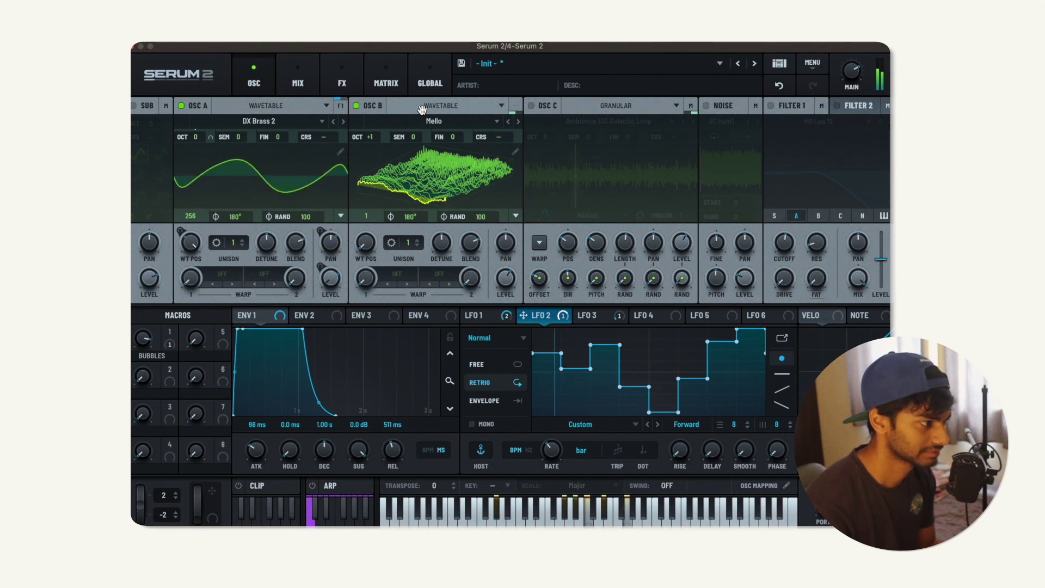
left_click(356, 105)
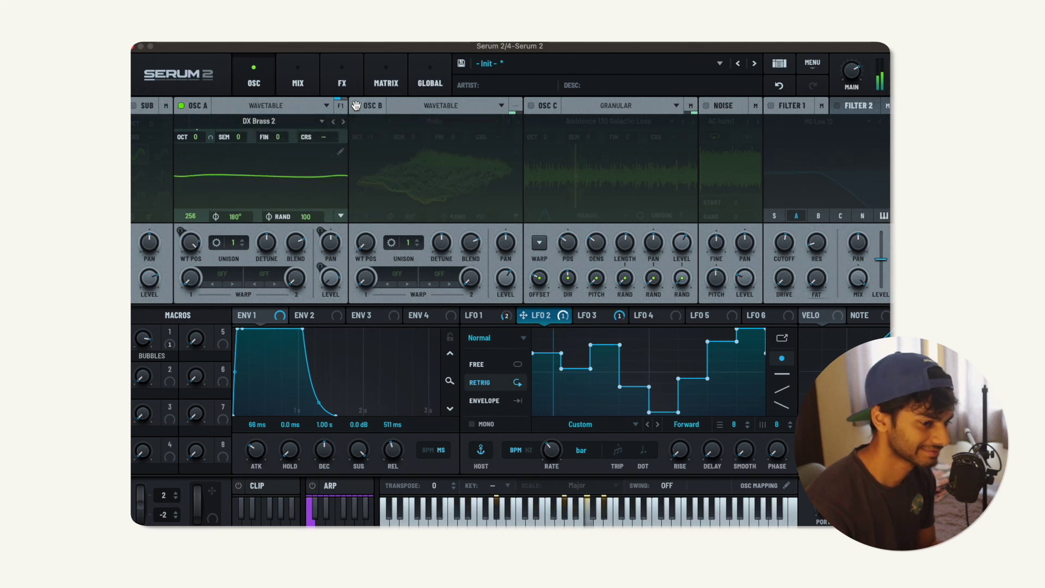
left_click(356, 105)
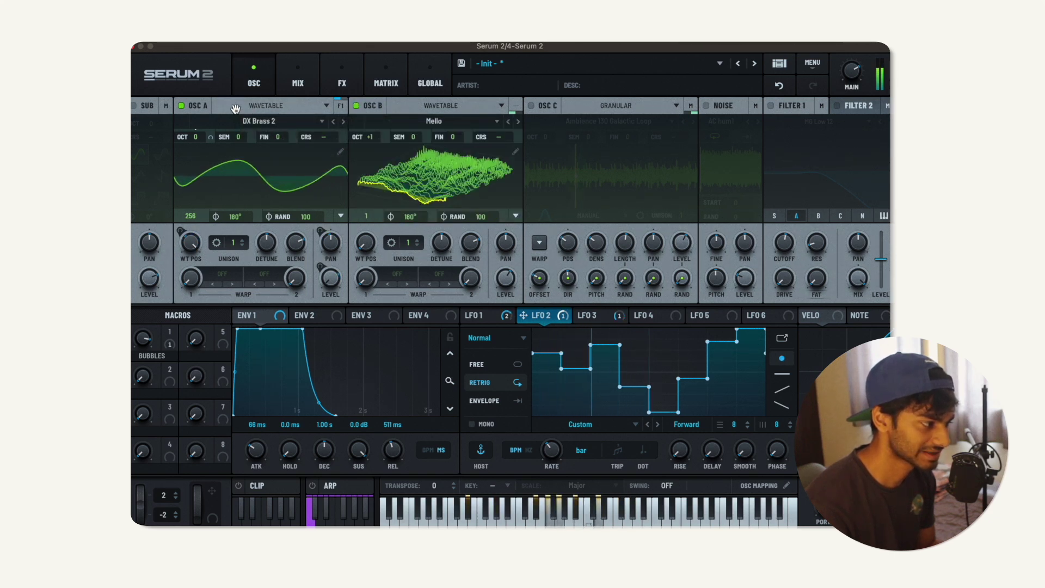
left_click(182, 105)
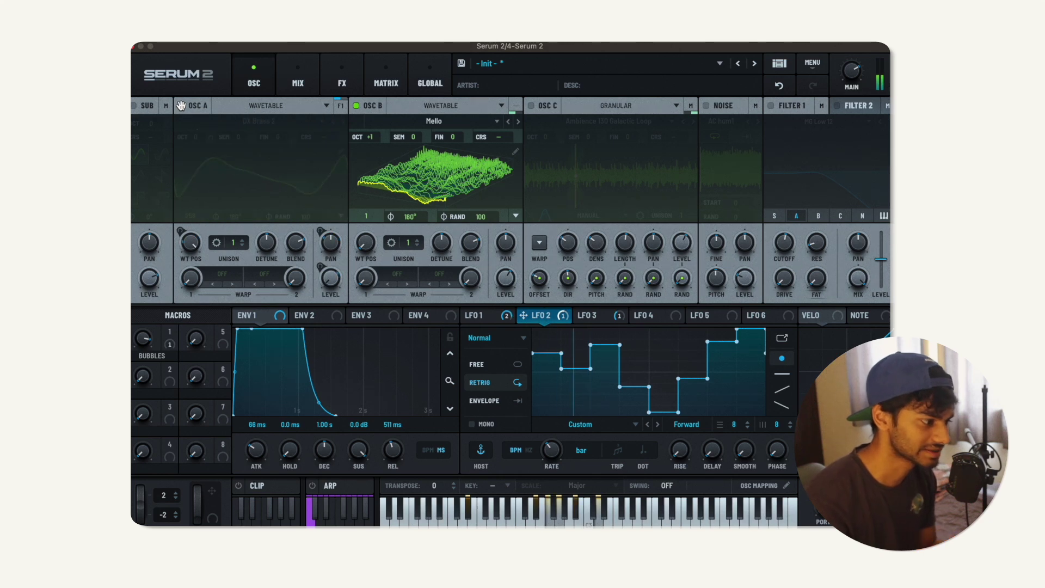
left_click(342, 82)
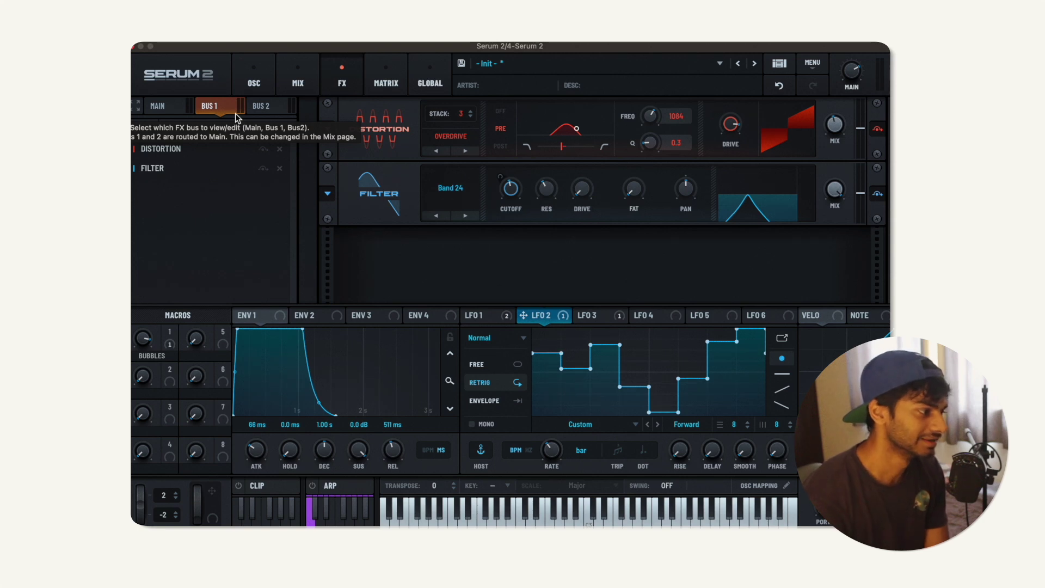
left_click(243, 86)
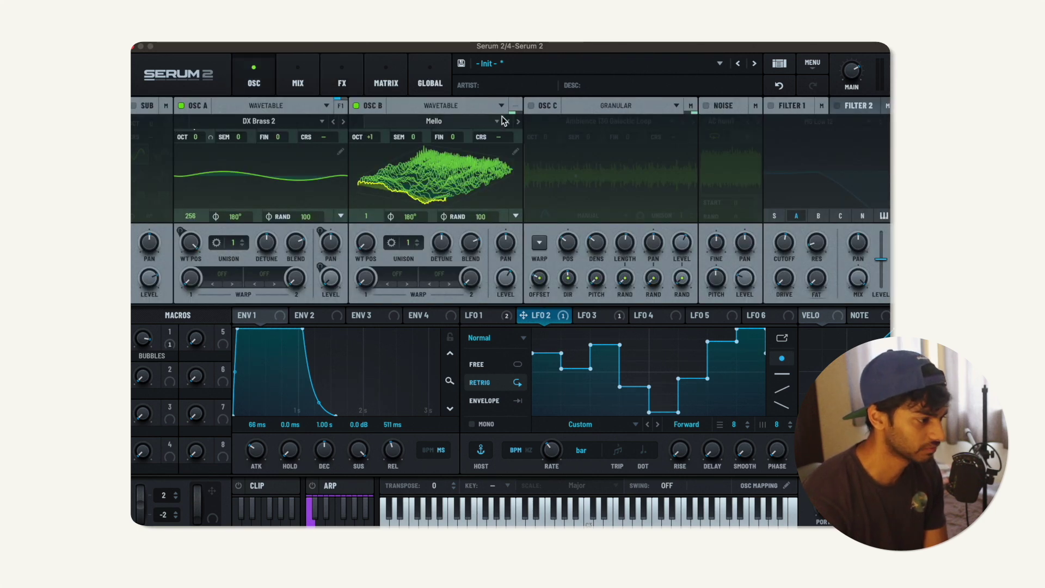
Step: Switch oscillator C on and oscillators A and B off so that only the granular oscillator plays
left_click(531, 105)
left_click(356, 105)
left_click(181, 106)
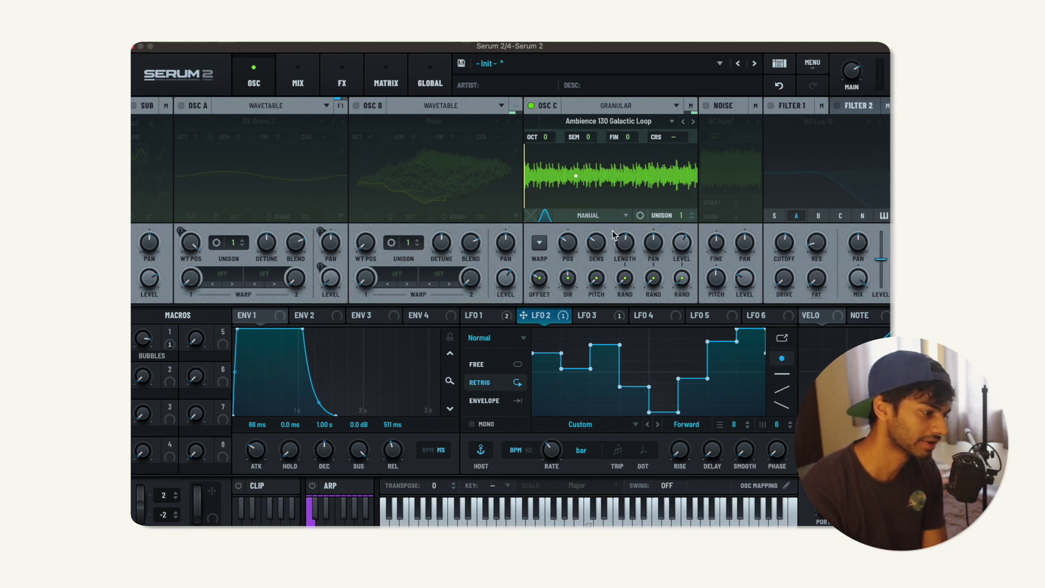
mouse_move(627, 240)
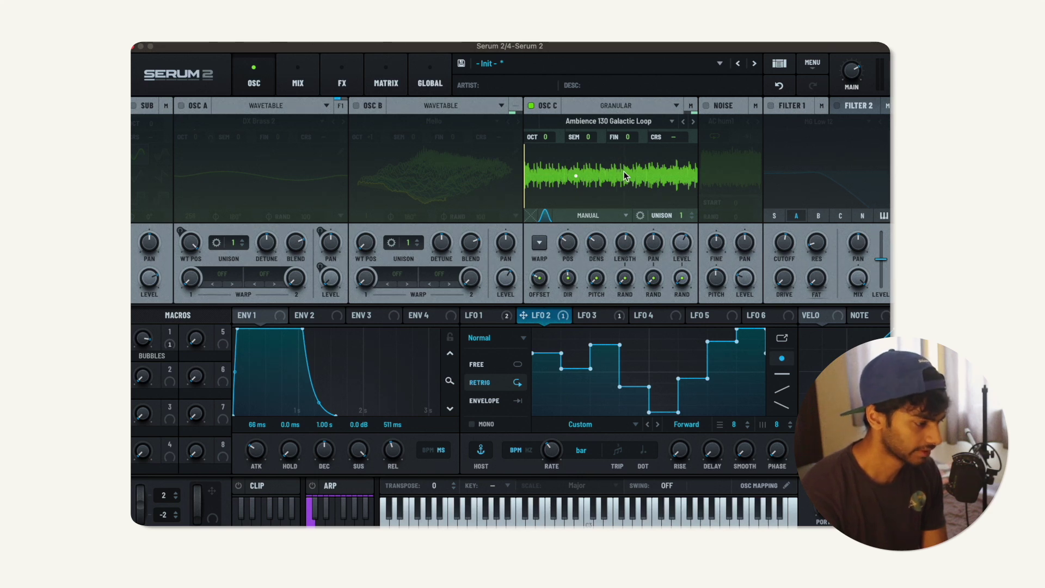
Step: Examine oscillator C's output and Bus 2 send in the mixer together with the Reverb in the Bus 2 effects chain
left_click(298, 85)
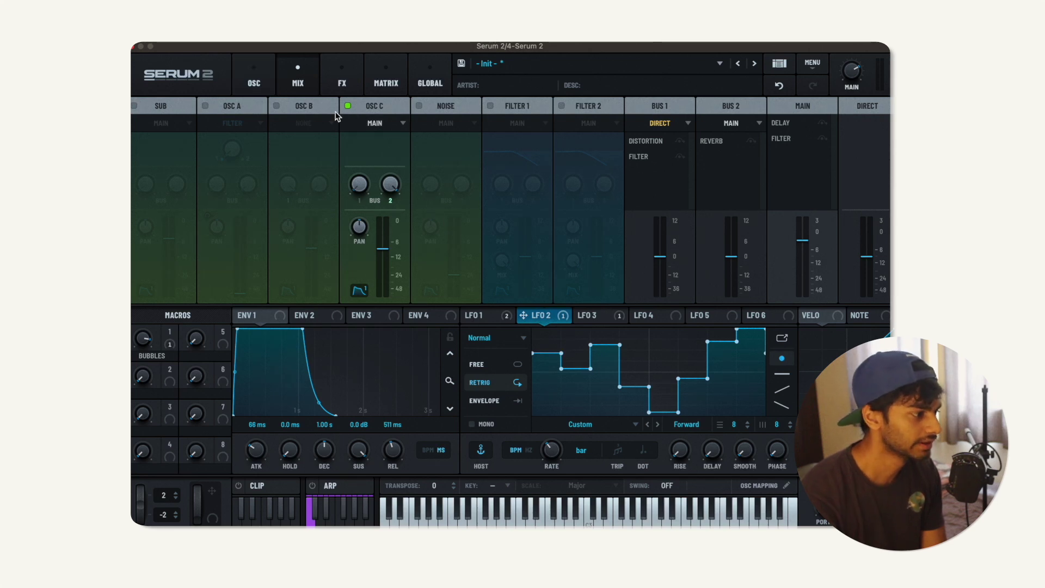
left_click(343, 83)
left_click(261, 106)
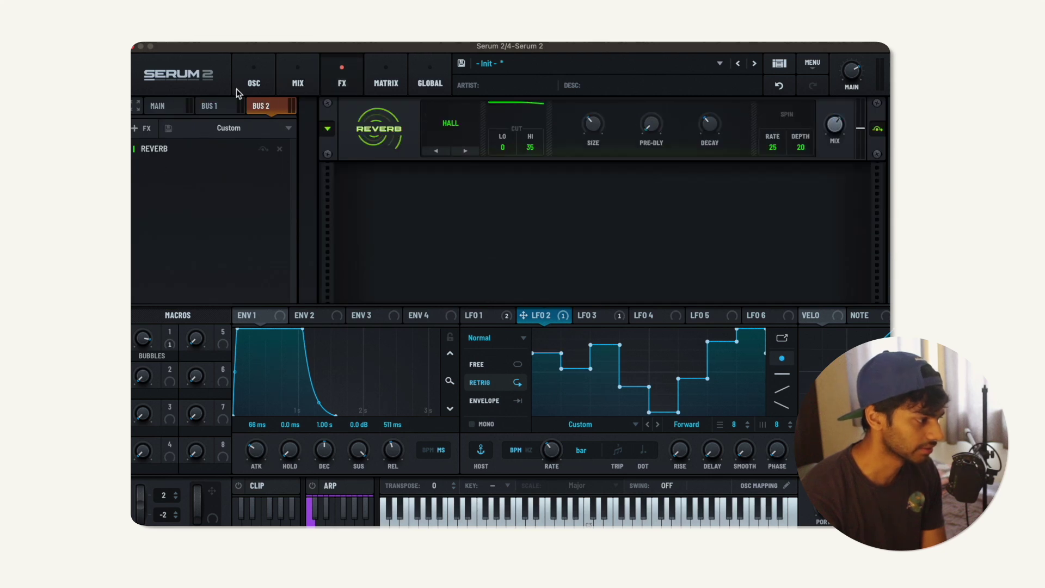
left_click(289, 85)
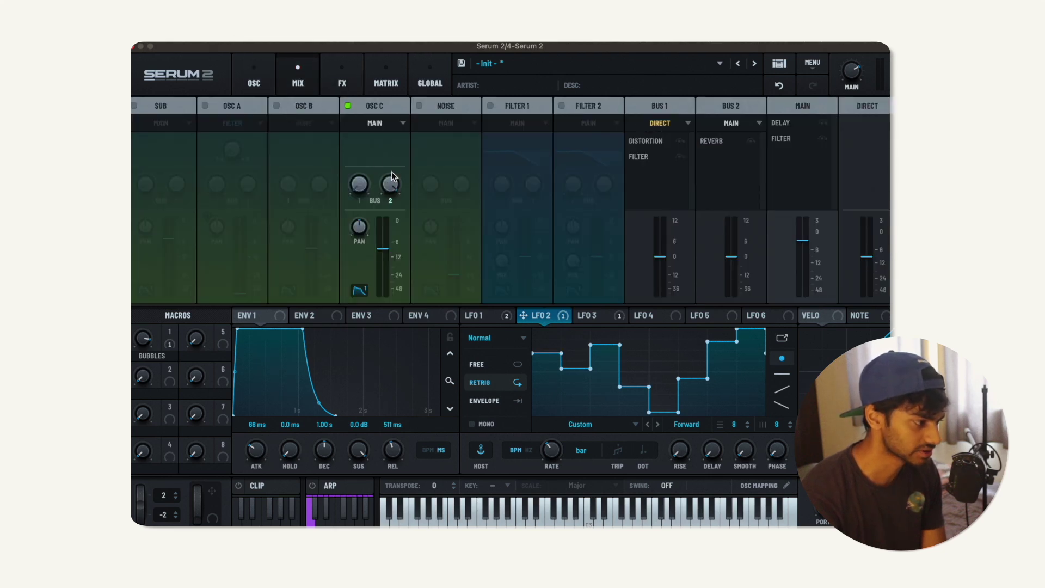
left_click(386, 82)
left_click(298, 83)
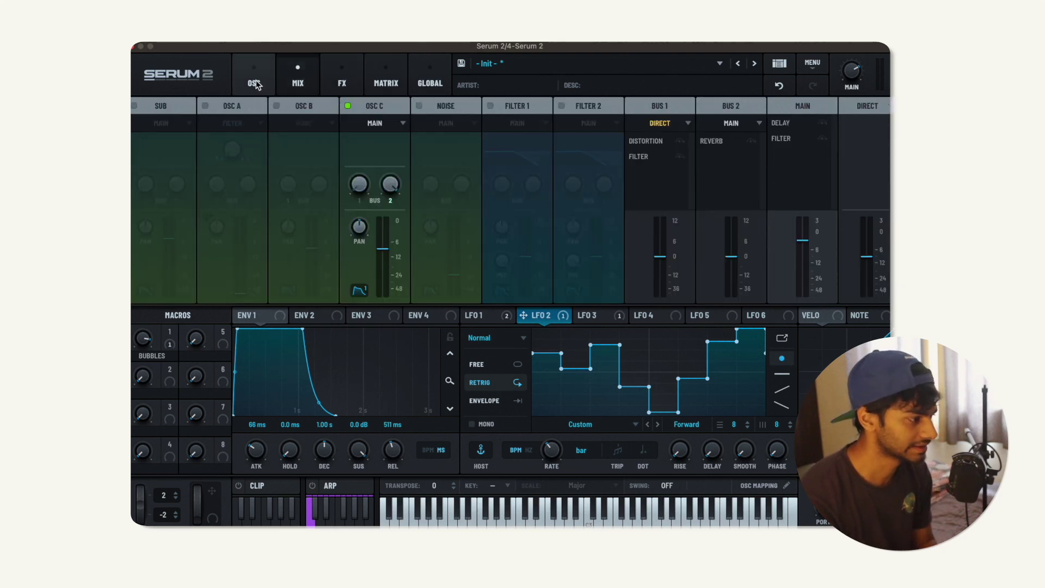
left_click(256, 81)
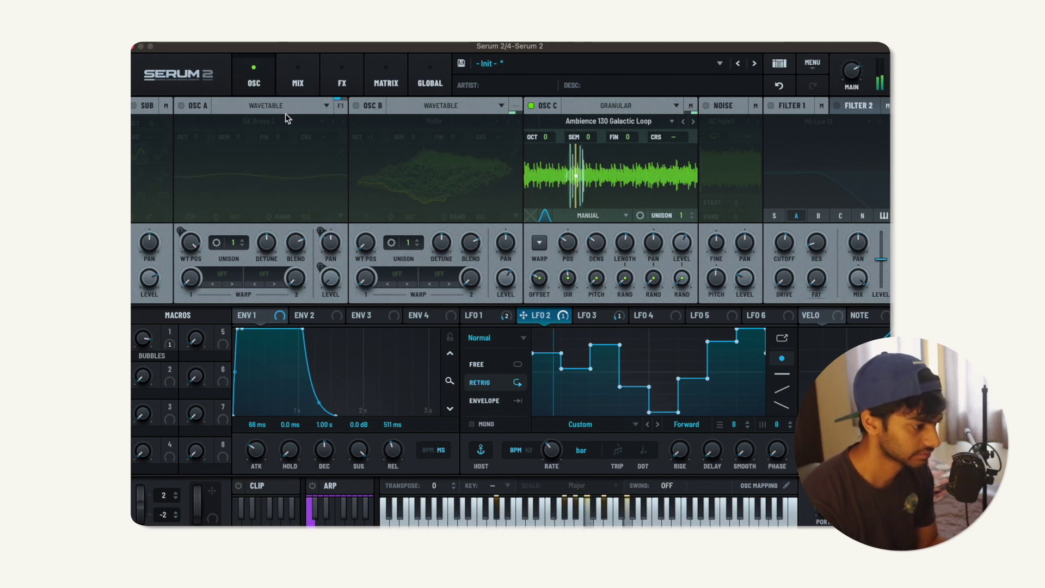
left_click(298, 83)
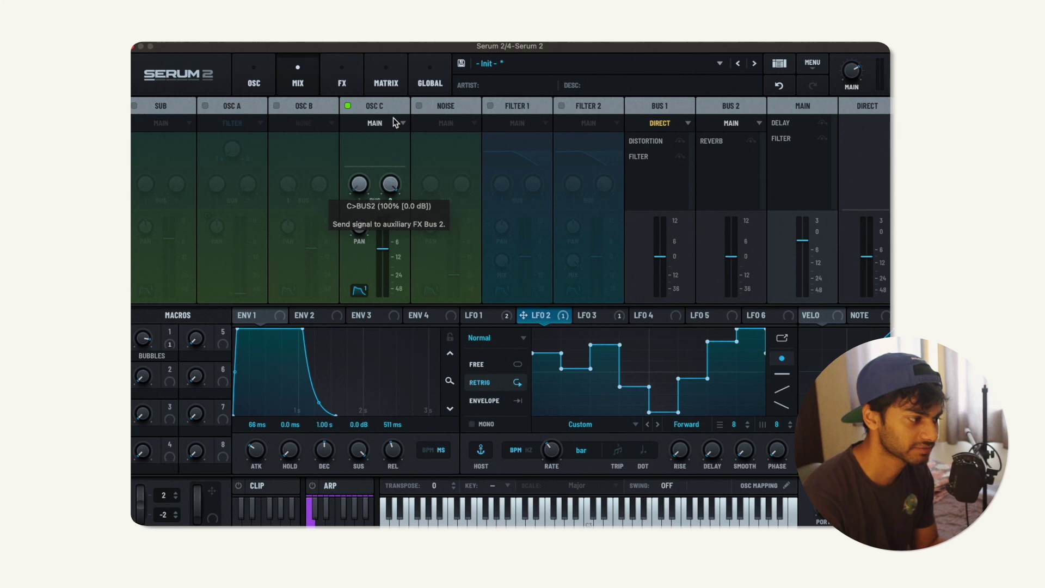
left_click(337, 82)
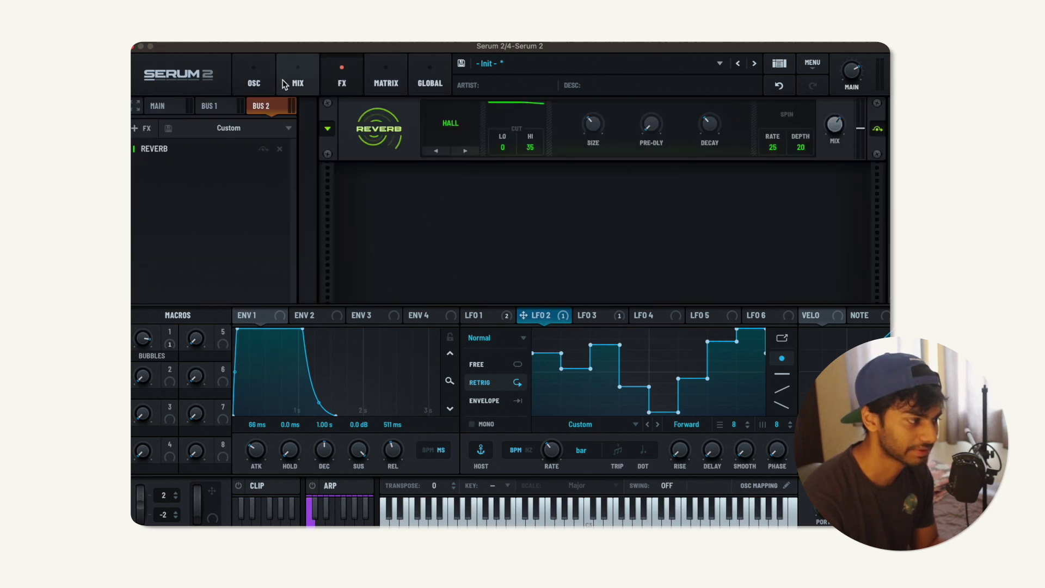
left_click(243, 80)
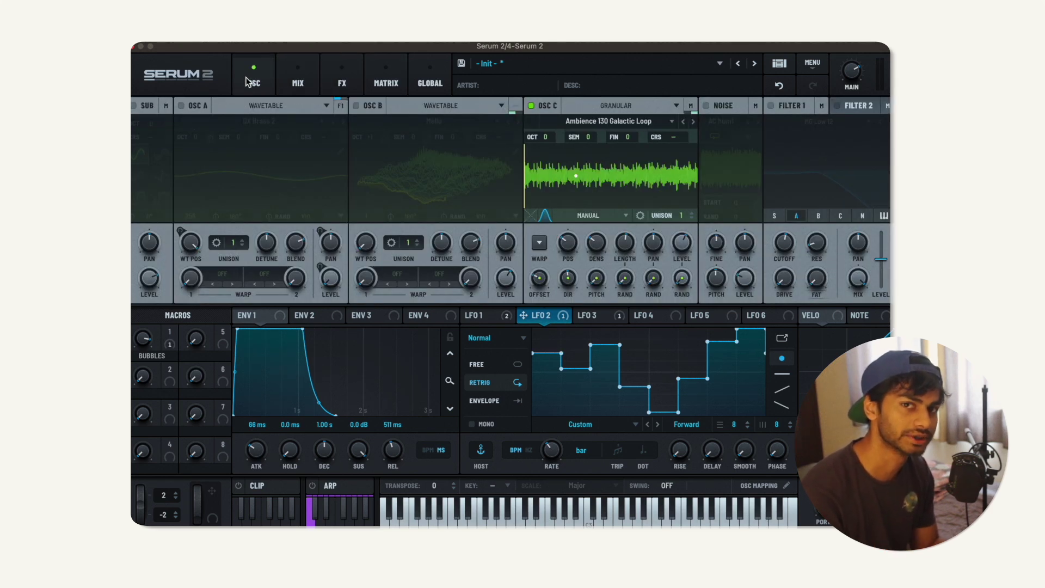
Step: Switch oscillators A and B back on alongside oscillator C
left_click(181, 106)
left_click(354, 106)
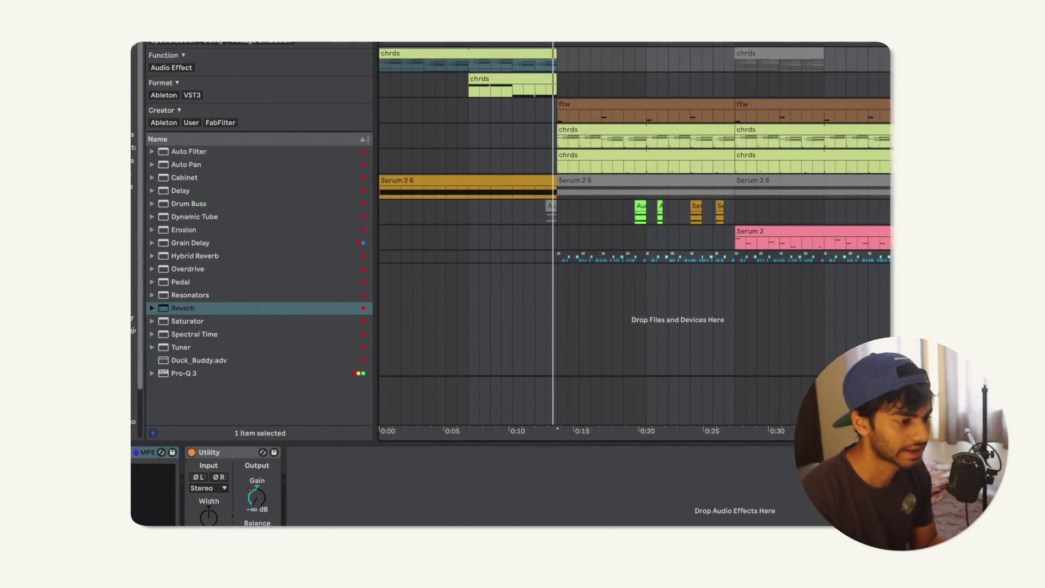
Step: Go to the track 5 Serum 2 patch and examine oscillator A's unison settings
key("Down")
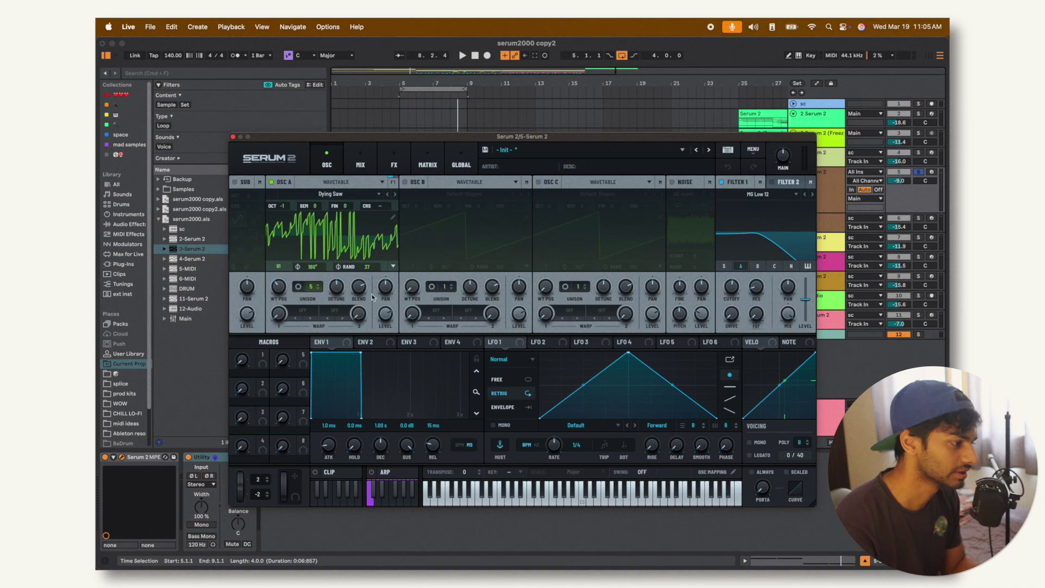
left_click(299, 287)
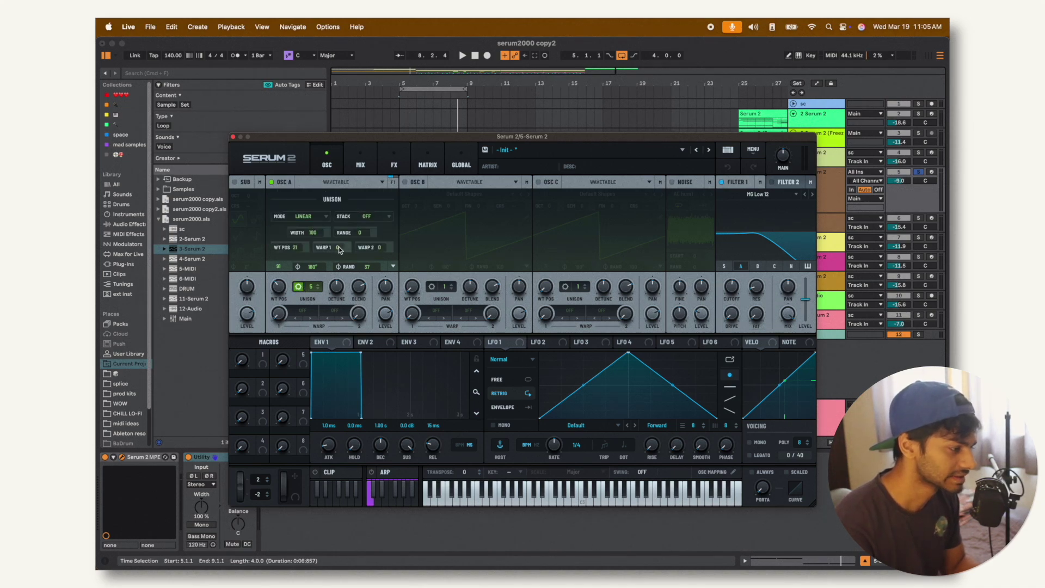
left_click(459, 165)
left_click(327, 163)
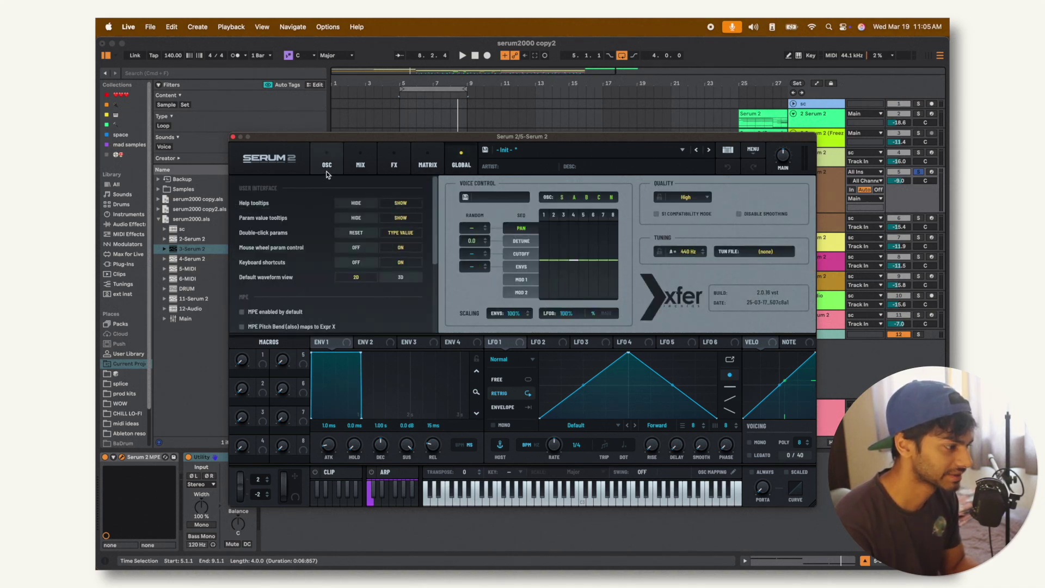
left_click(300, 287)
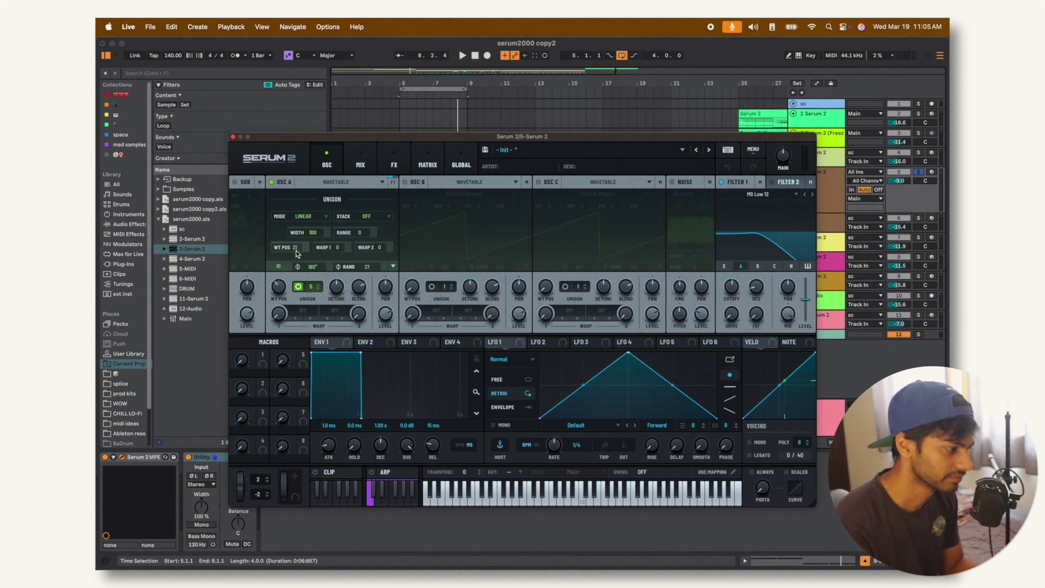
left_click(299, 287)
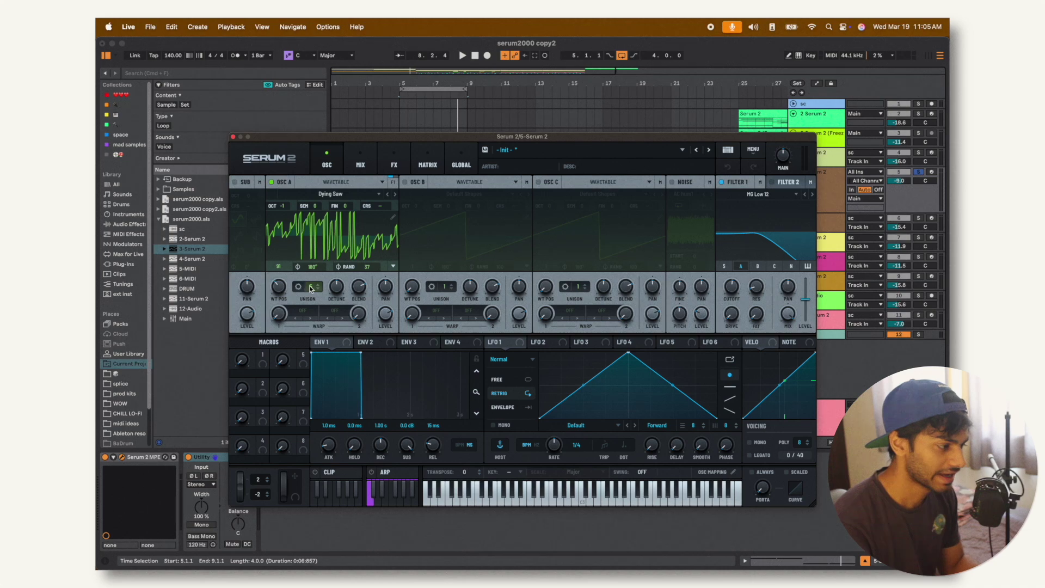
Step: Adjust oscillator A's wavetable position and unison detune
left_click_drag(312, 286, 282, 289)
mouse_move(283, 289)
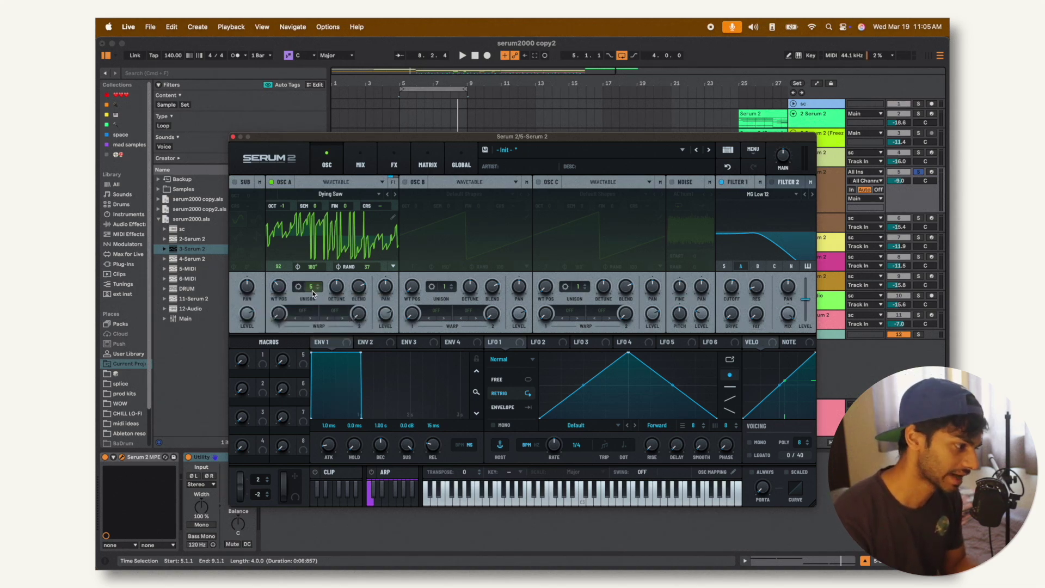
left_click_drag(337, 287, 327, 337)
Step: Play the loop with Filter 1 switched off for comparison, stop playback and restore Filter 1
key("space")
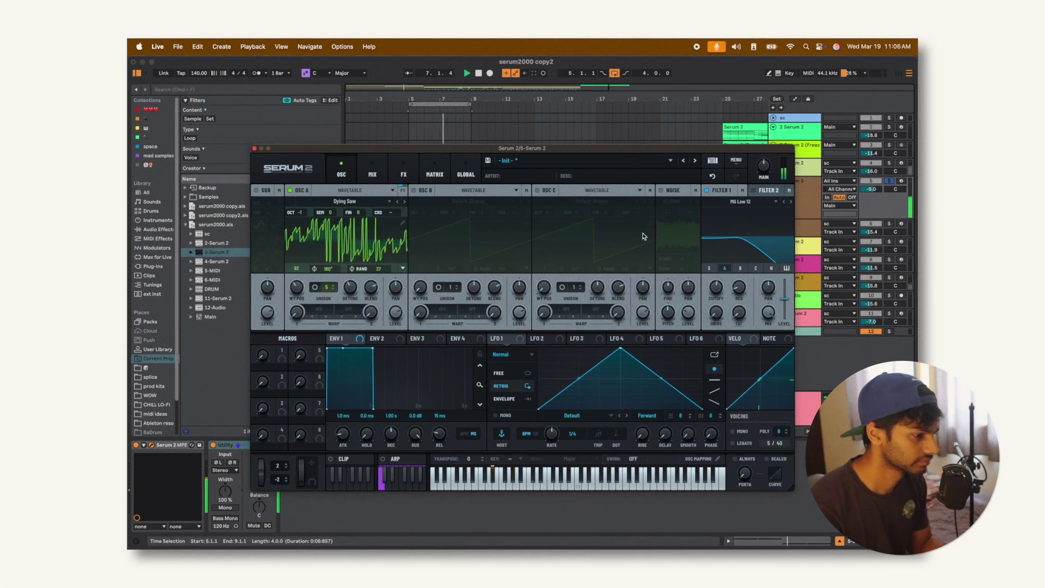
left_click(708, 189)
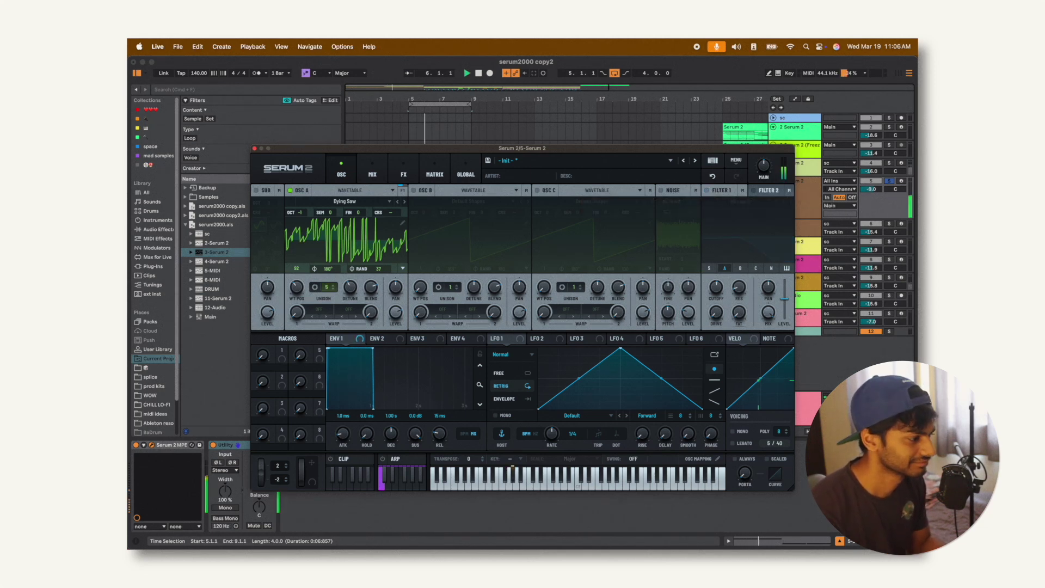
key("space")
key("super+z")
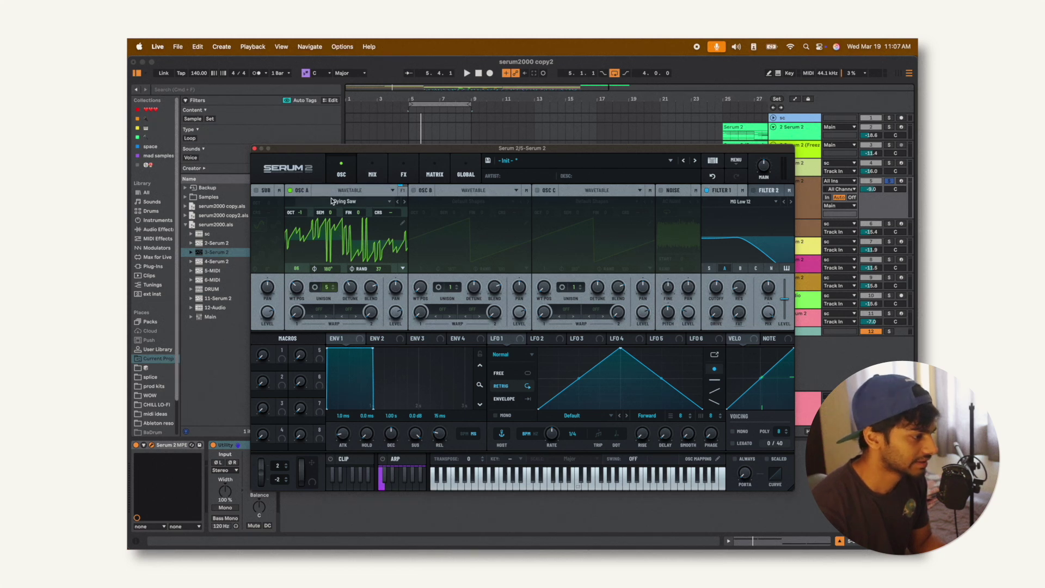
Step: Check oscillator A's filter routing in the mixer and show the Distortion in the main effects chain
left_click(374, 175)
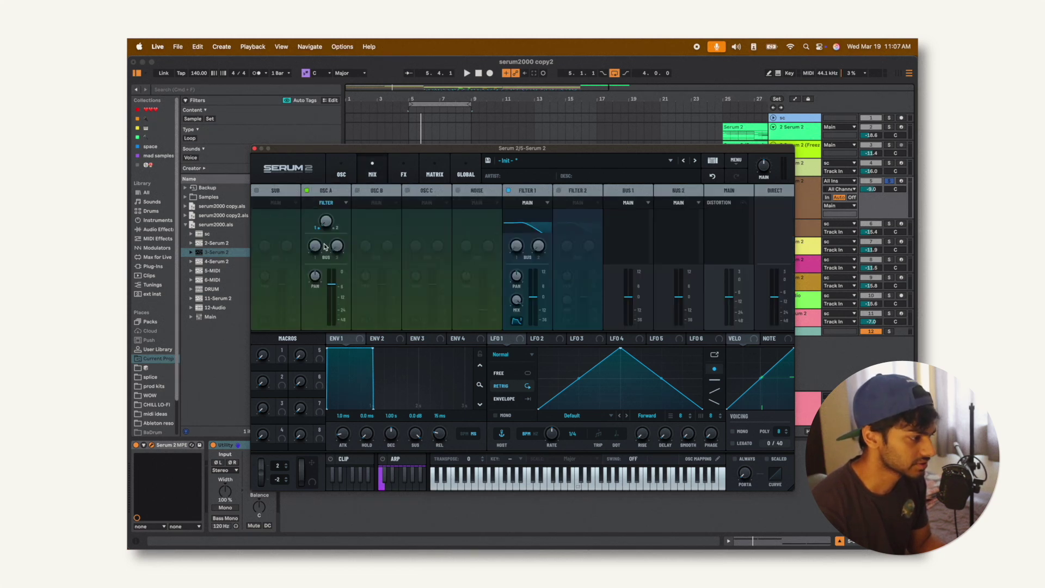
left_click(404, 174)
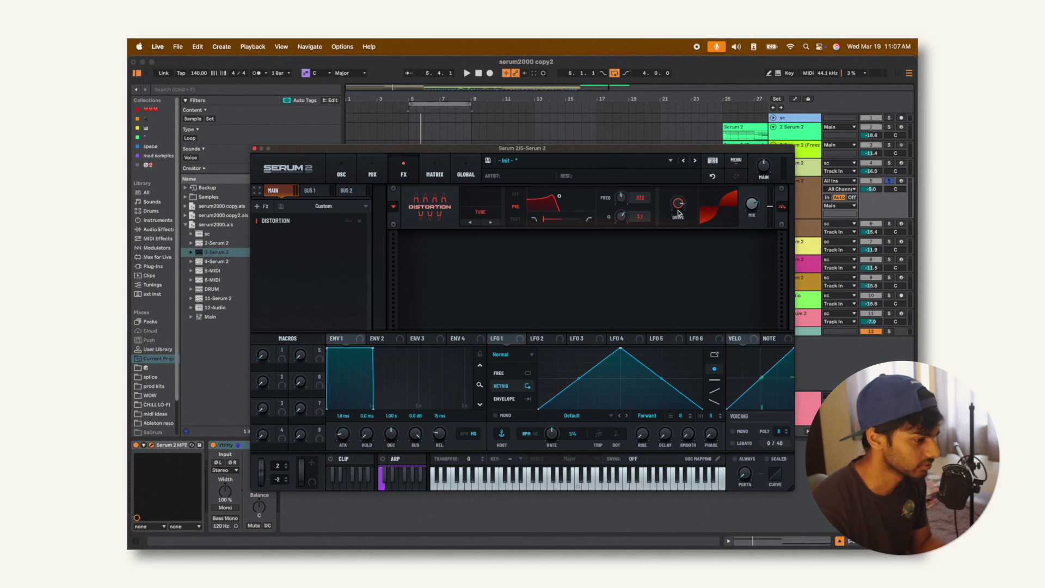
Step: Close the track 5 patch and lower the track's volume to -11.5 dB while playing it together with track 4
key("space")
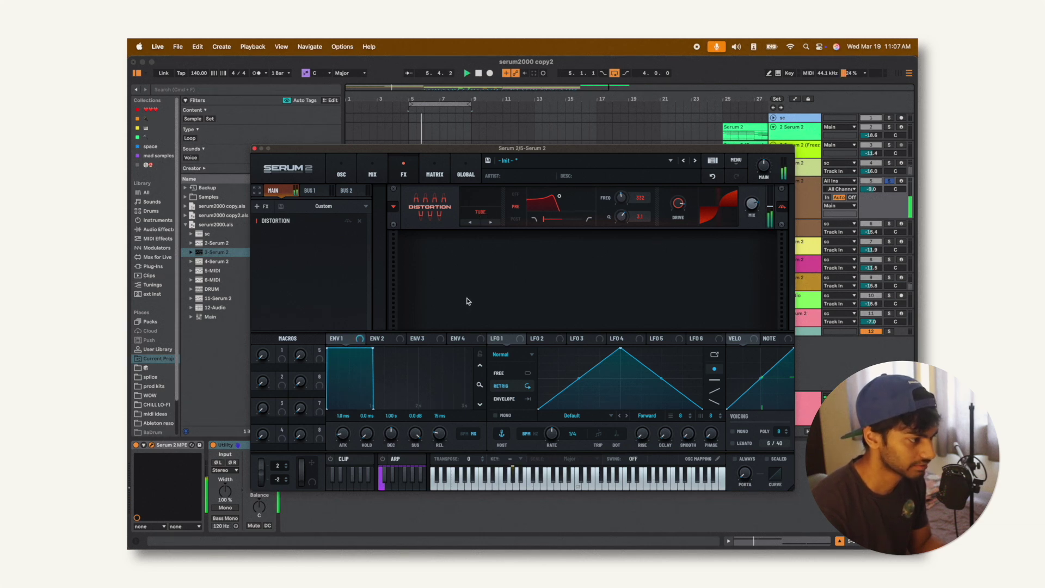
left_click(255, 148)
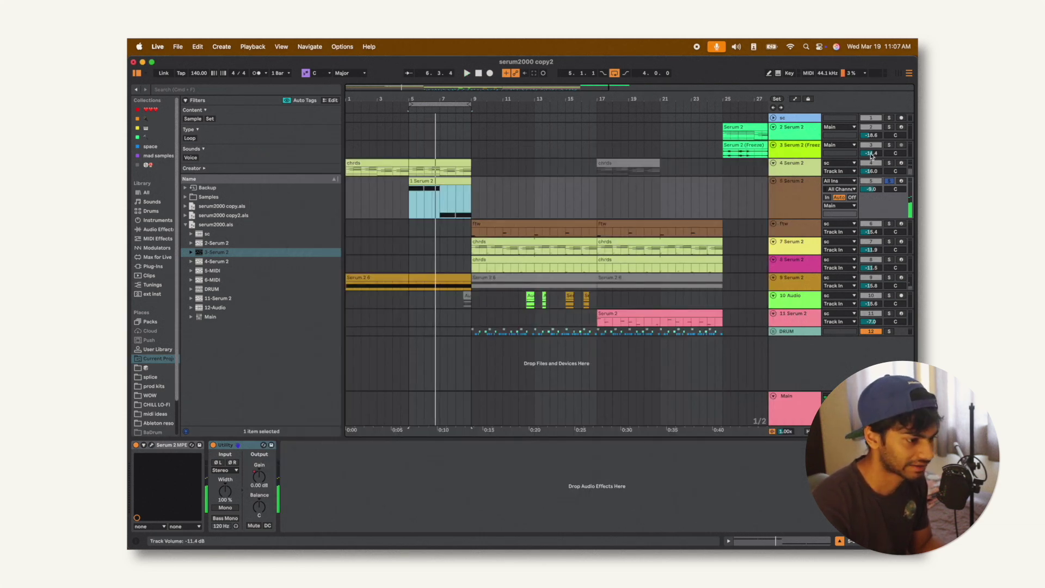
left_click(706, 187)
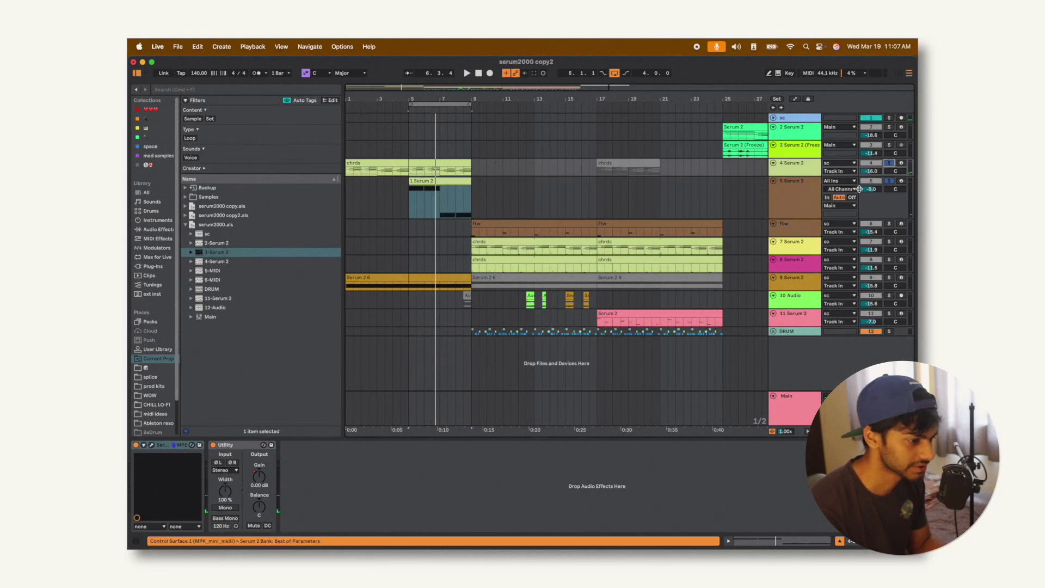
left_click_drag(872, 189, 871, 203)
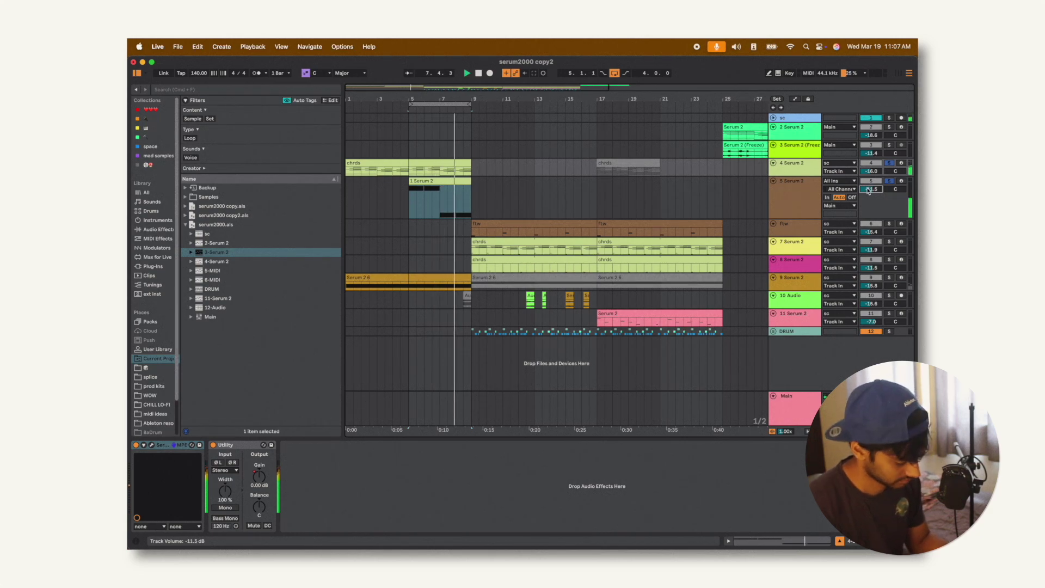
key("Tab")
key("Tab")
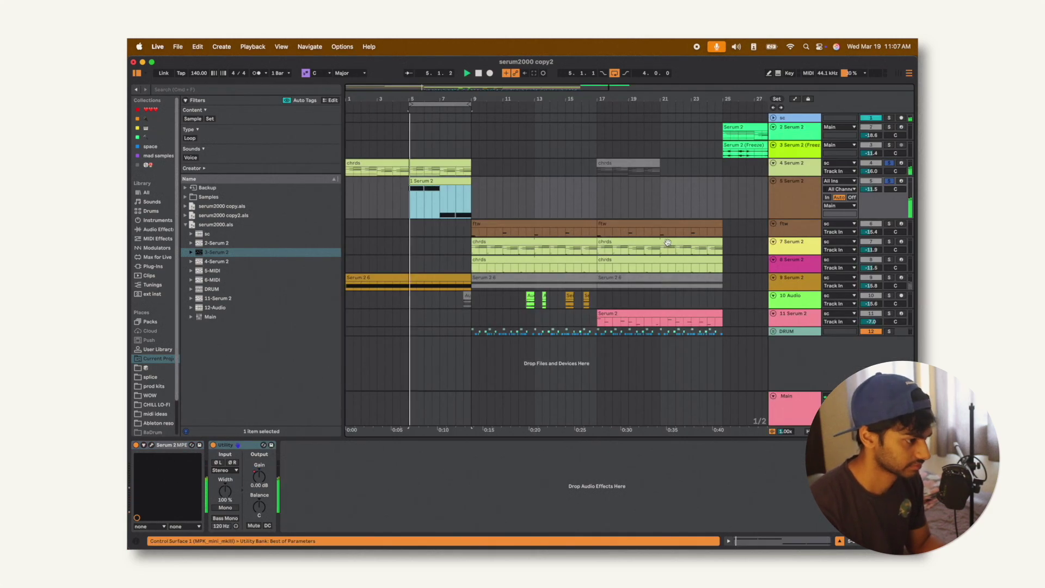
Step: Solo track 9 and open its Serum 2 patch on the oscillator page
left_click(888, 181)
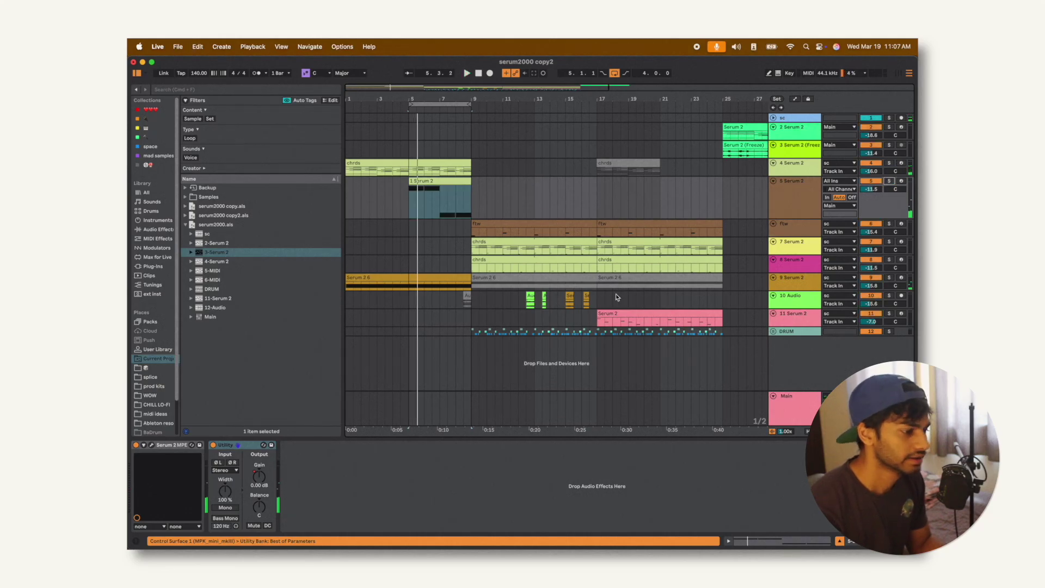
left_click(835, 279)
left_click(888, 278)
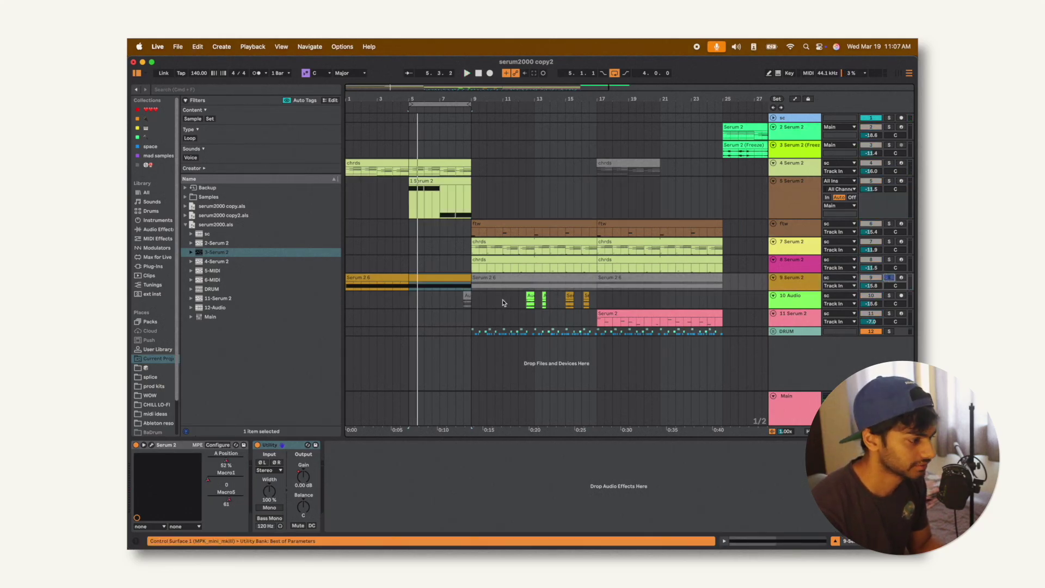
left_click(153, 446)
left_click(388, 199)
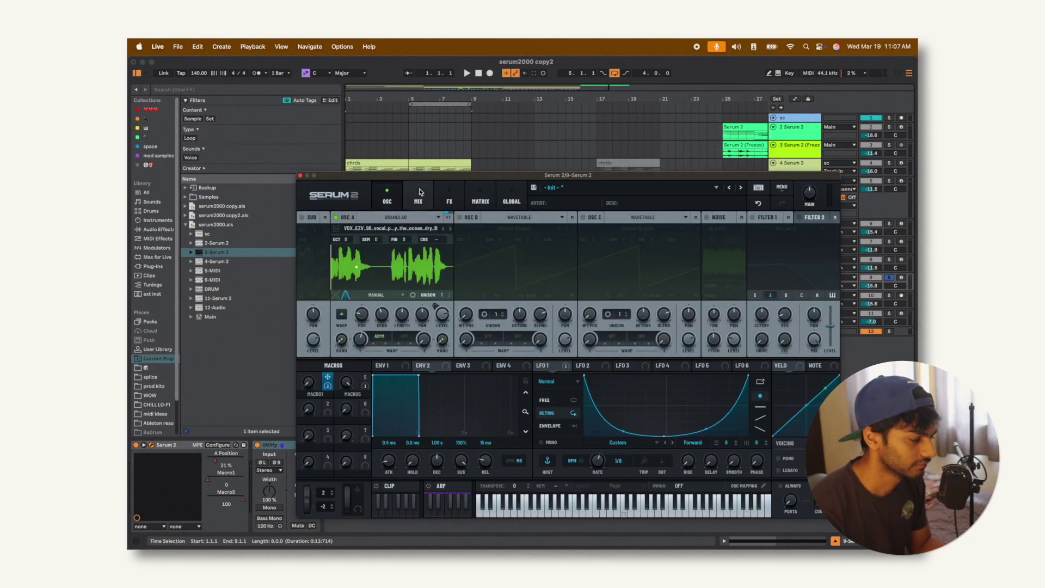
left_click_drag(418, 179, 449, 219)
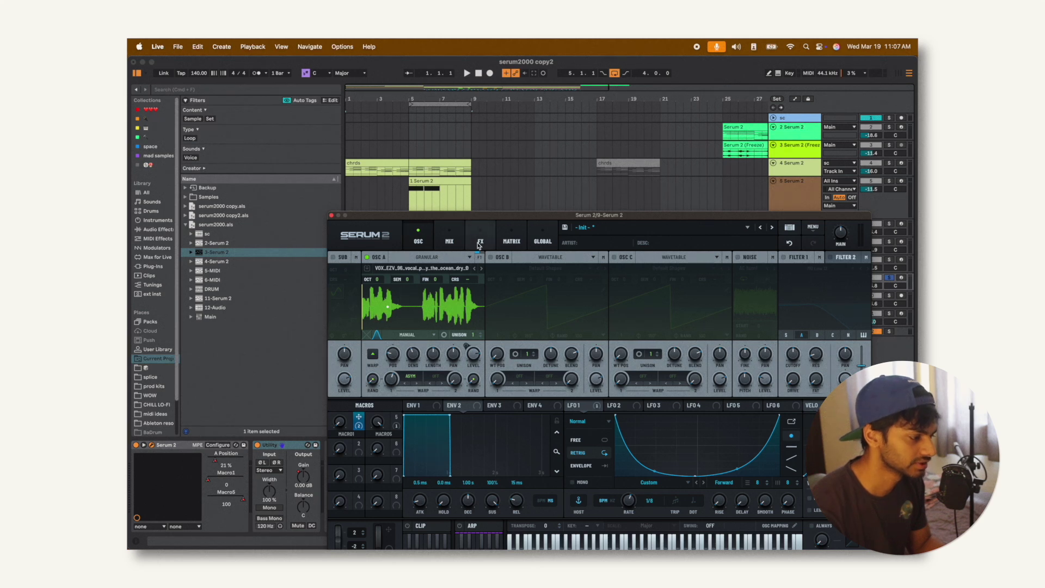
left_click_drag(476, 216, 405, 105)
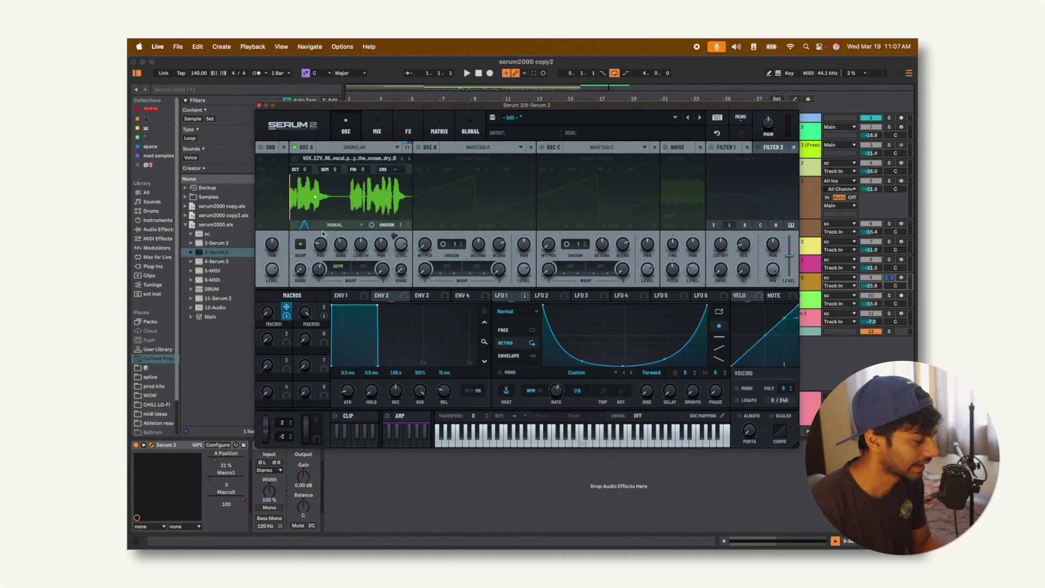
left_click_drag(431, 107, 476, 165)
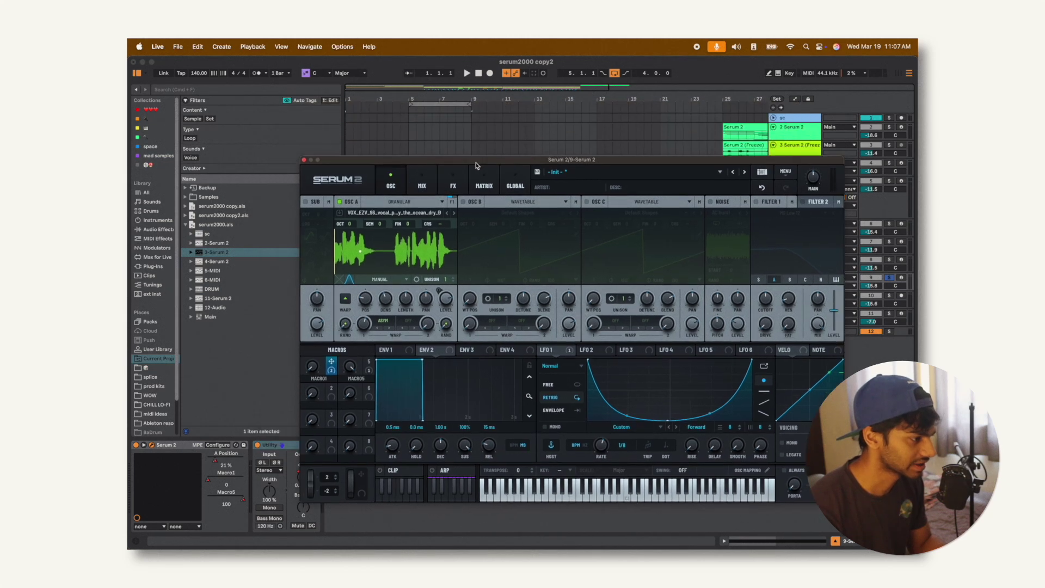
Step: Play track 9's granular patch, try the One-shot playback mode on oscillator A and return it to Manual
left_click(400, 202)
key("space")
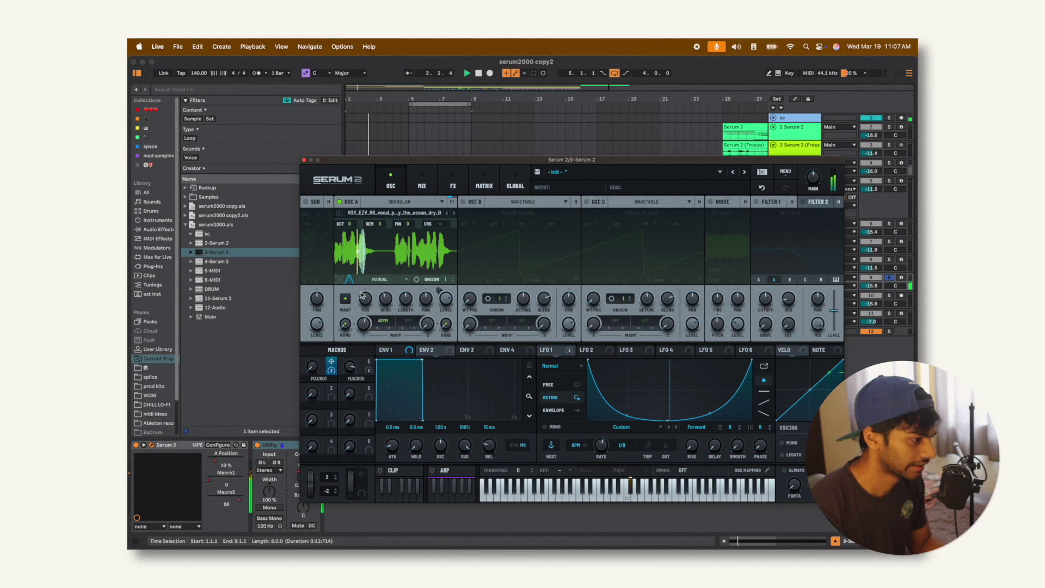
left_click(383, 280)
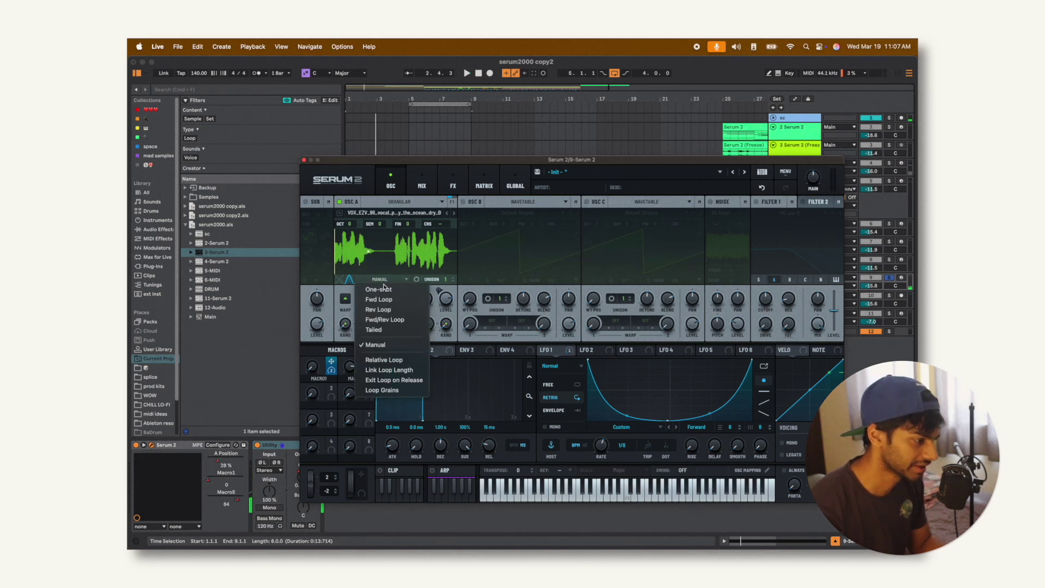
left_click(379, 292)
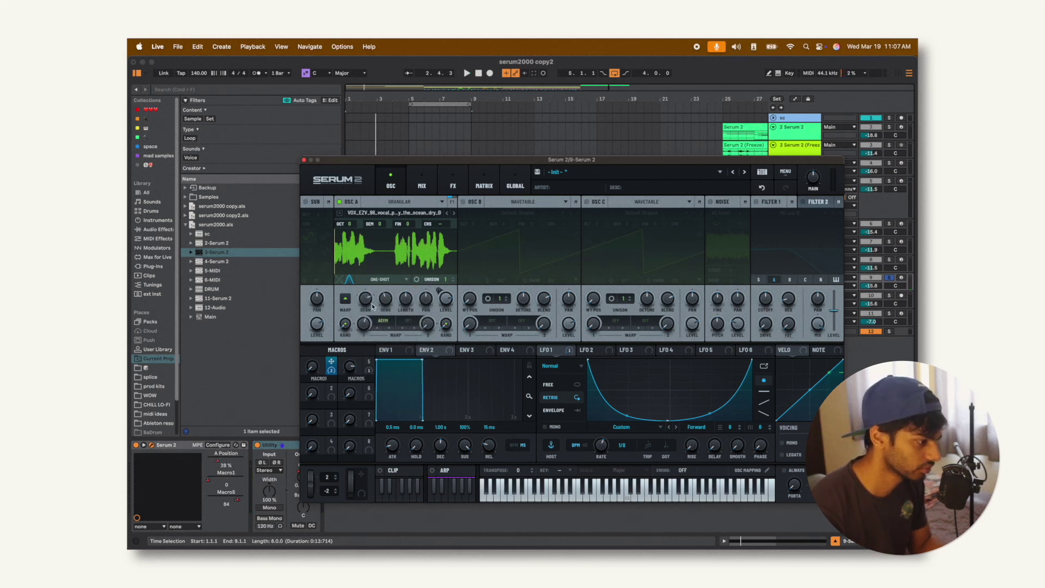
left_click(396, 280)
left_click(369, 346)
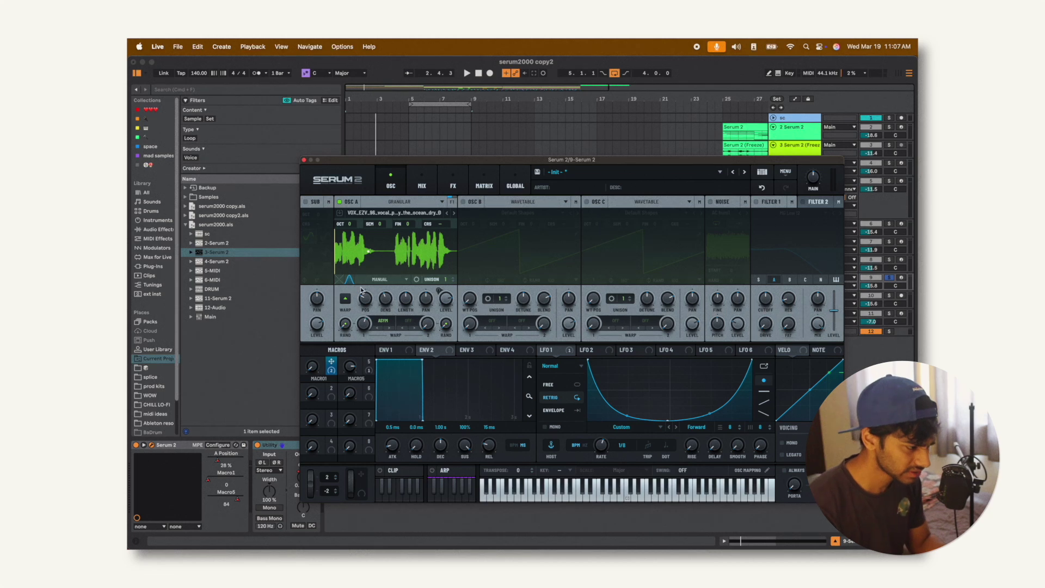
Step: Turn oscillator A's position down to 23 % by hand and re-enable its automation
left_click_drag(365, 301, 363, 308)
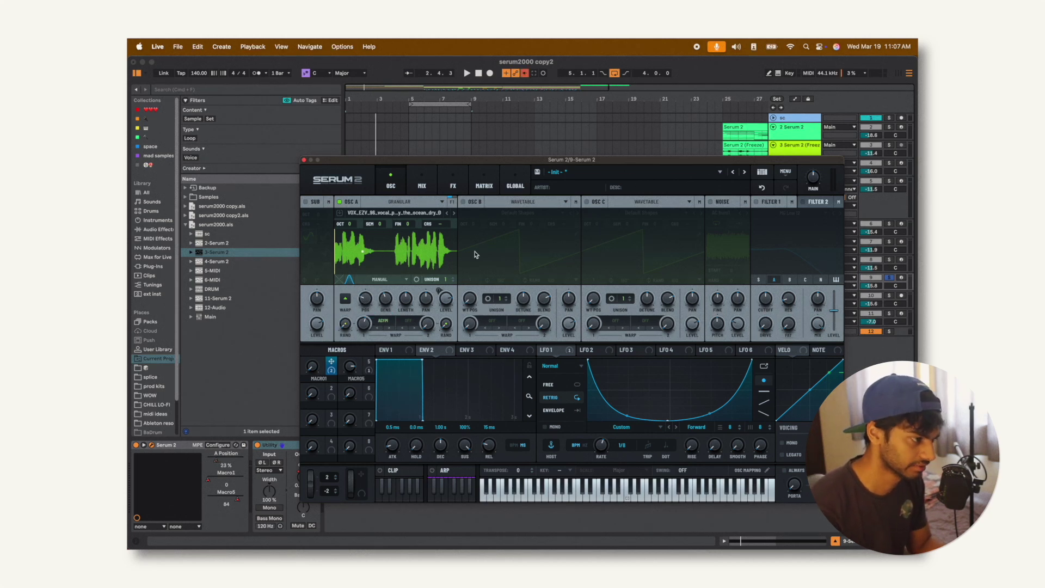
left_click(525, 72)
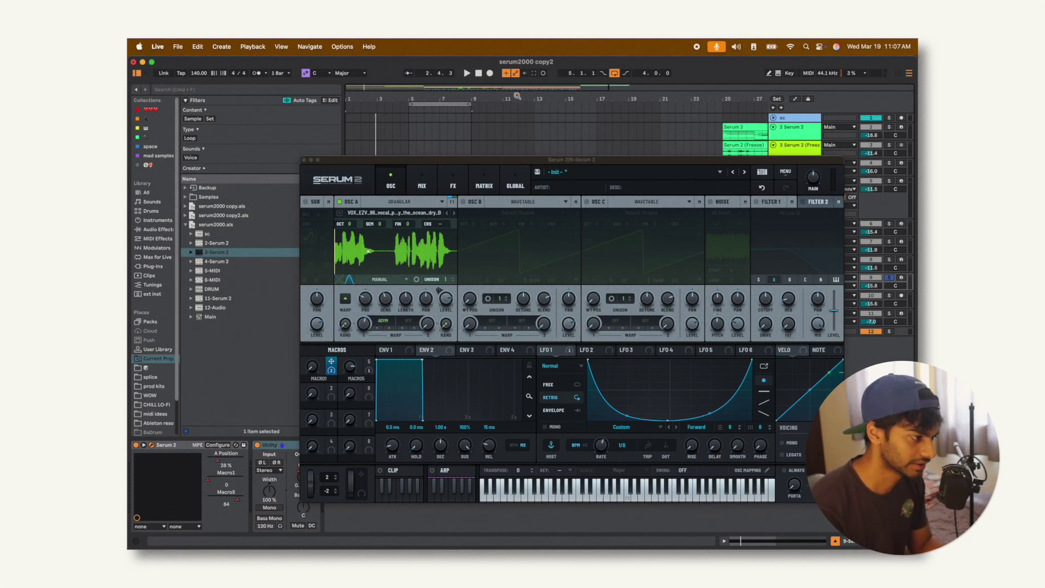
Step: Show the Distortion warp types available for oscillator A
left_click(384, 325)
mouse_move(397, 352)
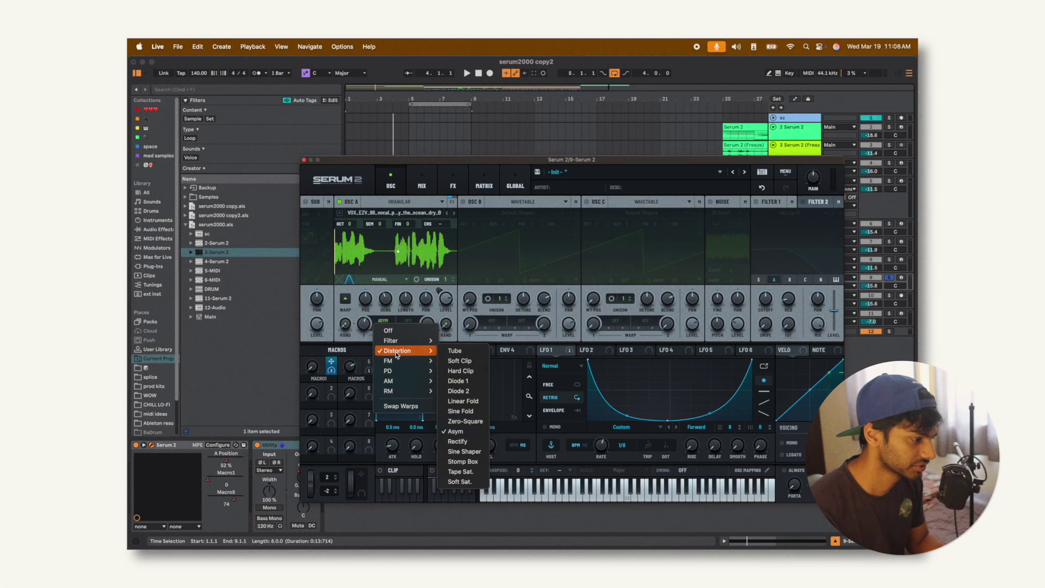
left_click(353, 342)
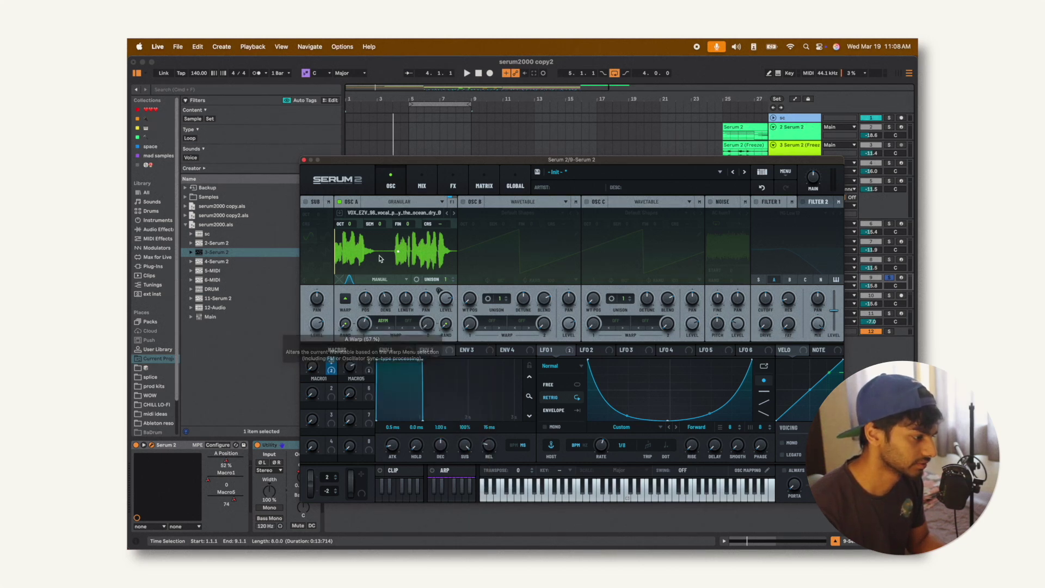
Step: Check the patch's mixer and main effects chain, and show the reverb types, keeping Nitrous
left_click(423, 188)
left_click(454, 190)
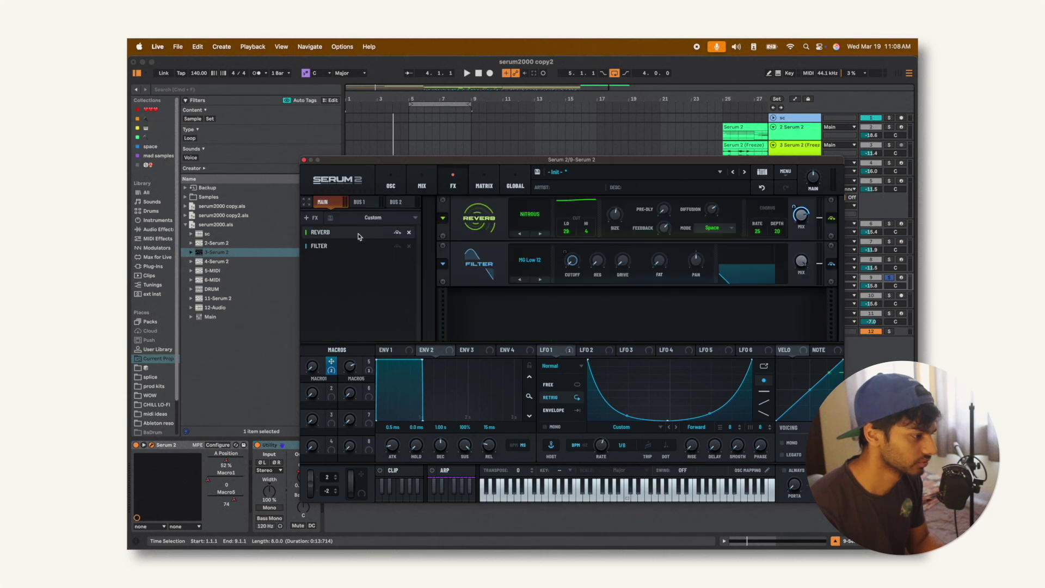
left_click(534, 223)
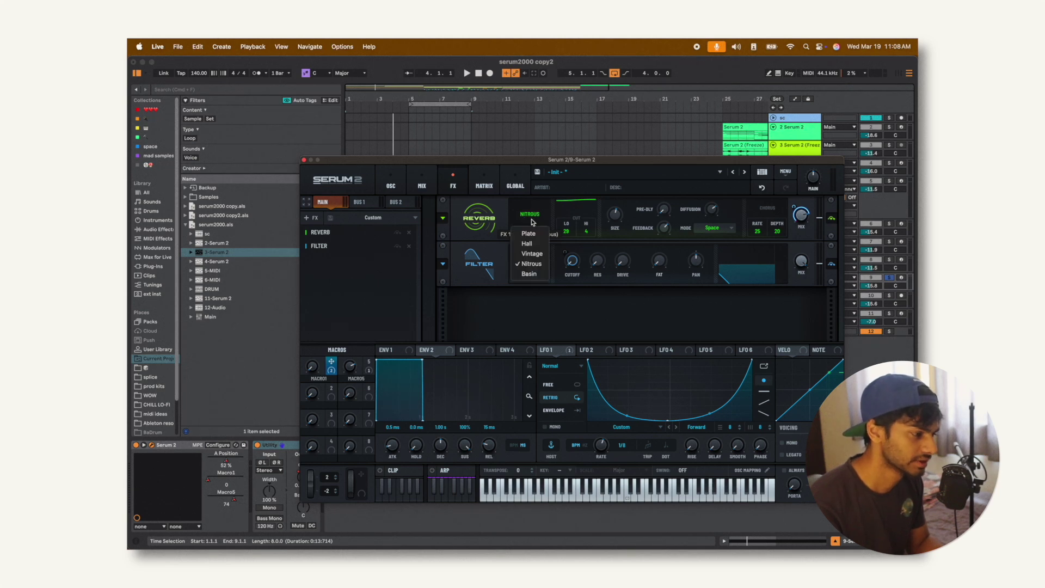
left_click(528, 264)
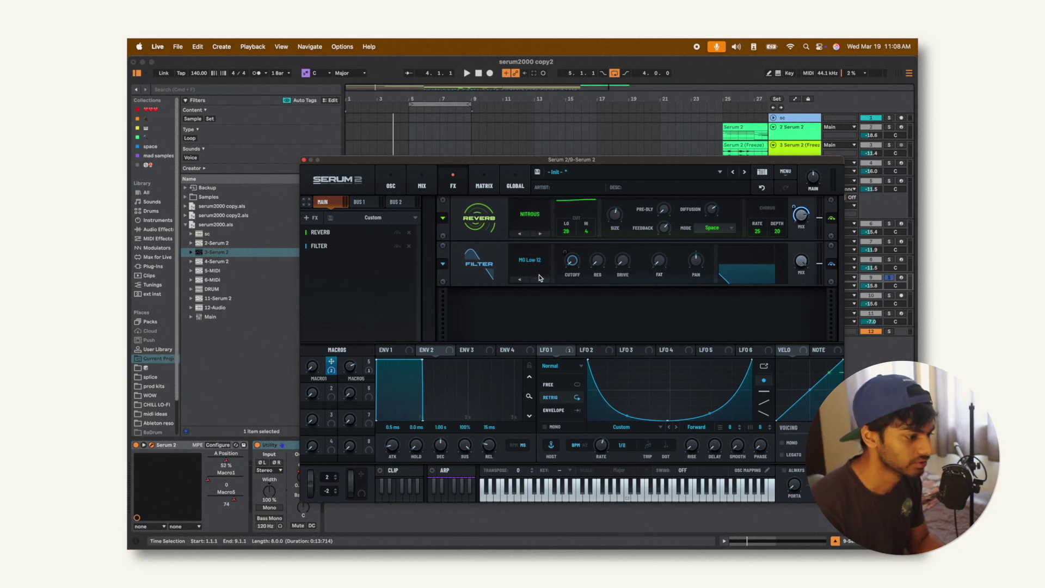
Step: Play the full arrangement with the plug-in window hidden and unfold the 10 Audio track
key("space")
key("super+alt+p")
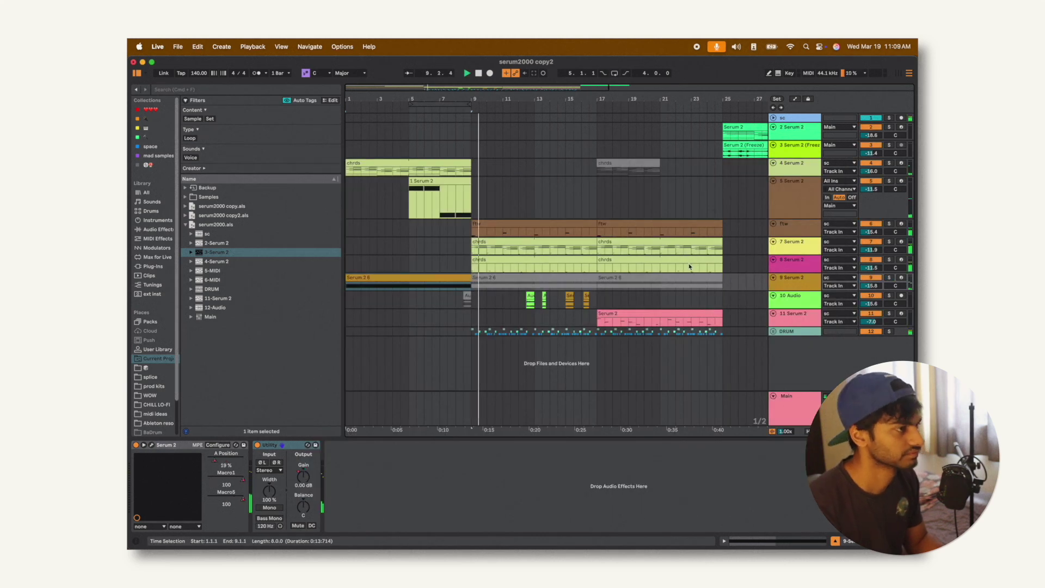
left_click(468, 298)
left_click(773, 295)
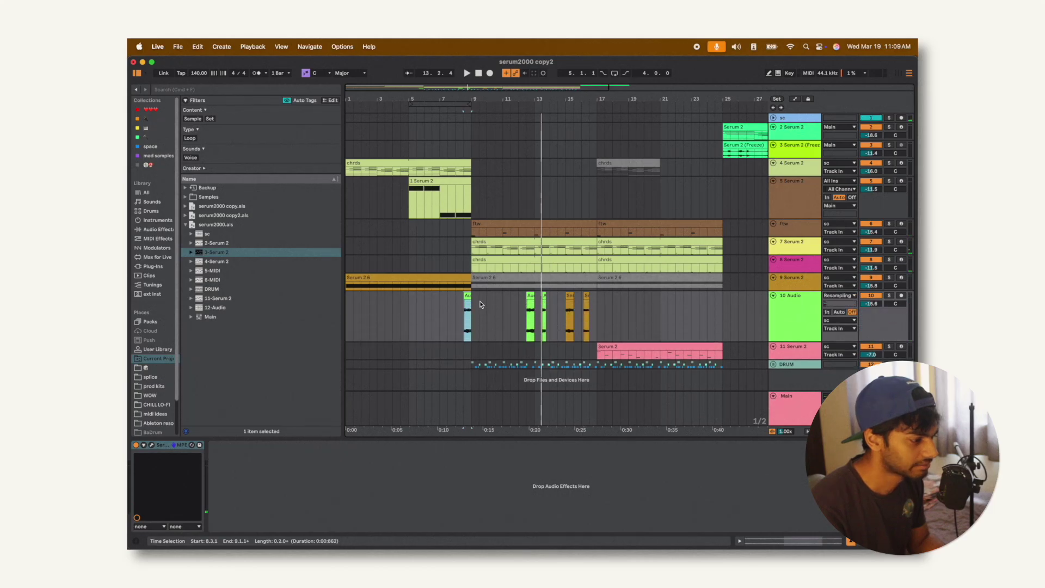
Step: Solo the 10 Audio track, view its first clip's sample and return to the track's devices
left_click(812, 285)
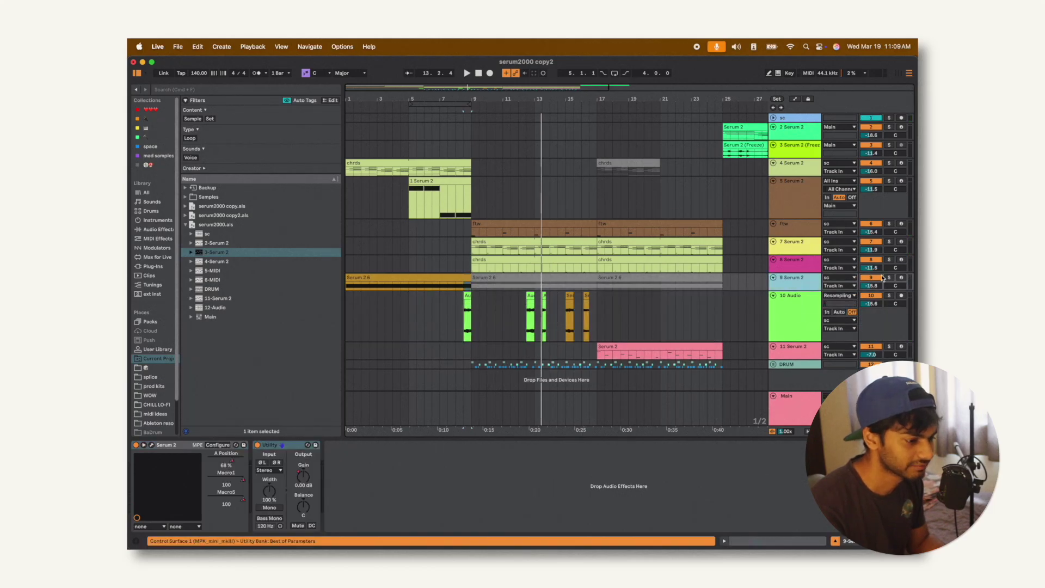
left_click(683, 300)
left_click(466, 296)
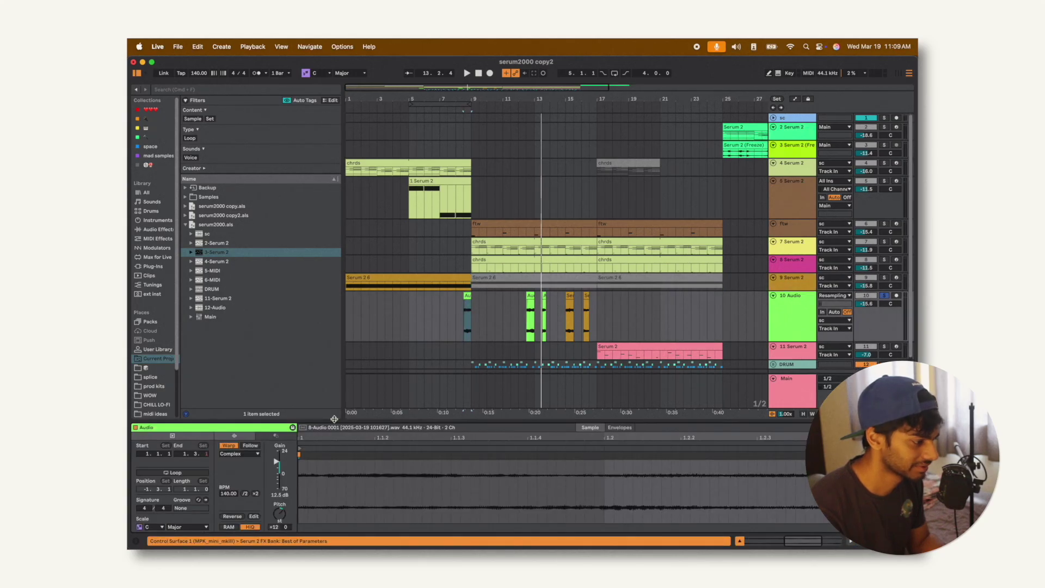
left_click(777, 329)
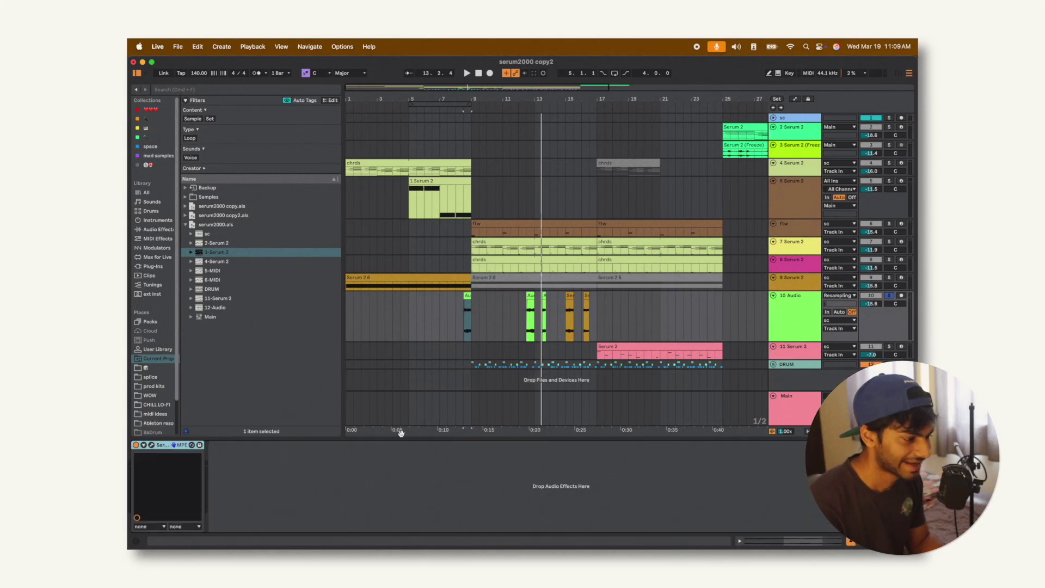
Step: Open Serum 2 FX on the 10 Audio track and check its mixer and effects chain
left_click(152, 445)
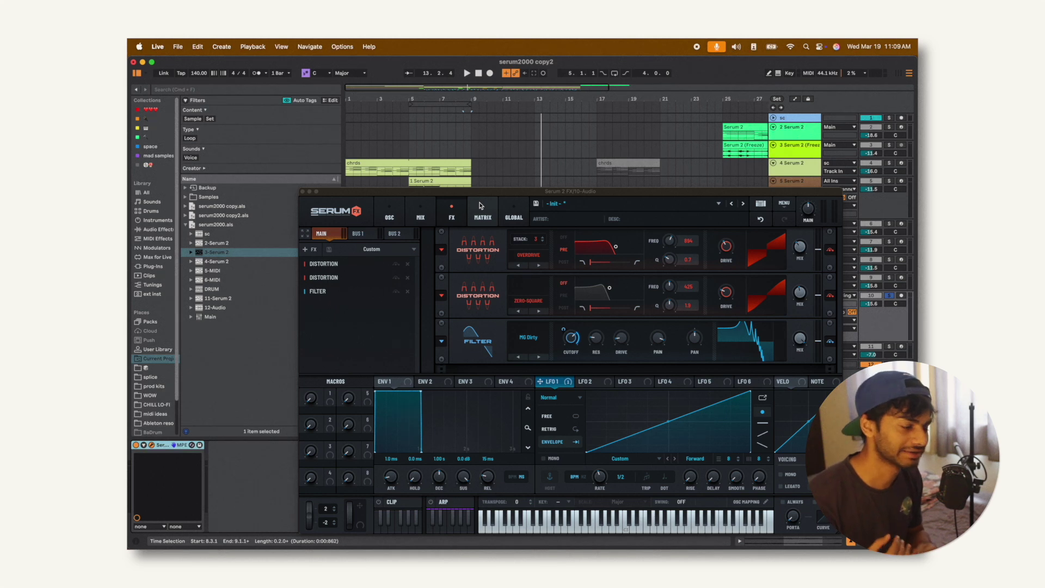
left_click(421, 212)
left_click(448, 213)
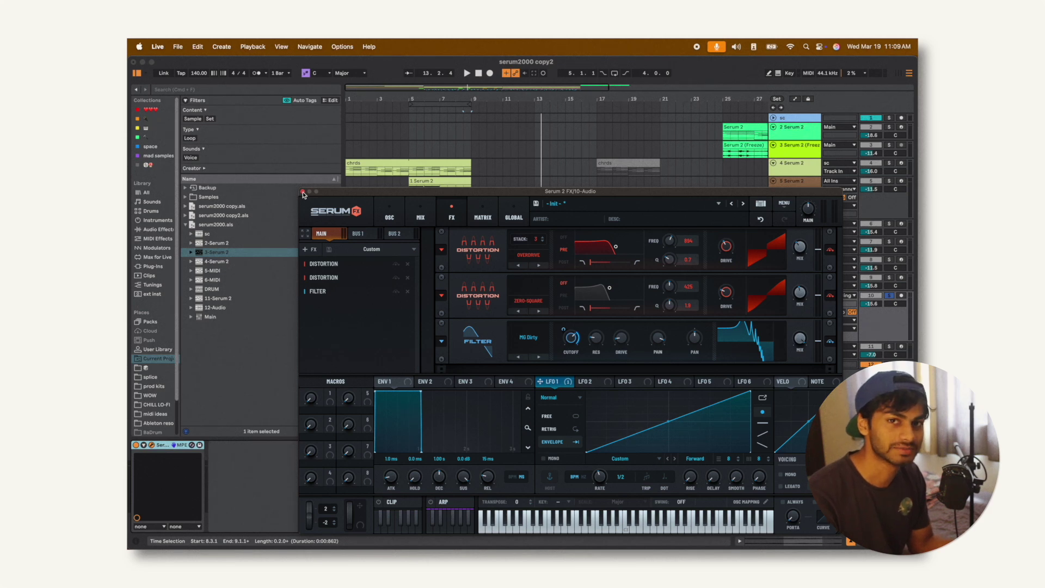
Step: Show the MG Dirty type among the S2 Filters for the Filter effect in the chain
left_click(531, 341)
mouse_move(539, 398)
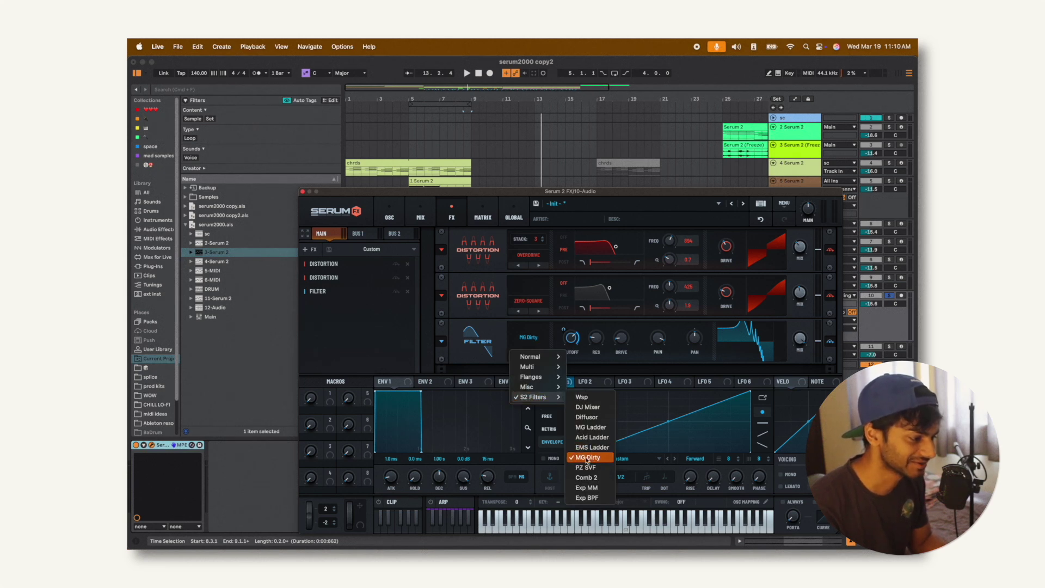
left_click(488, 335)
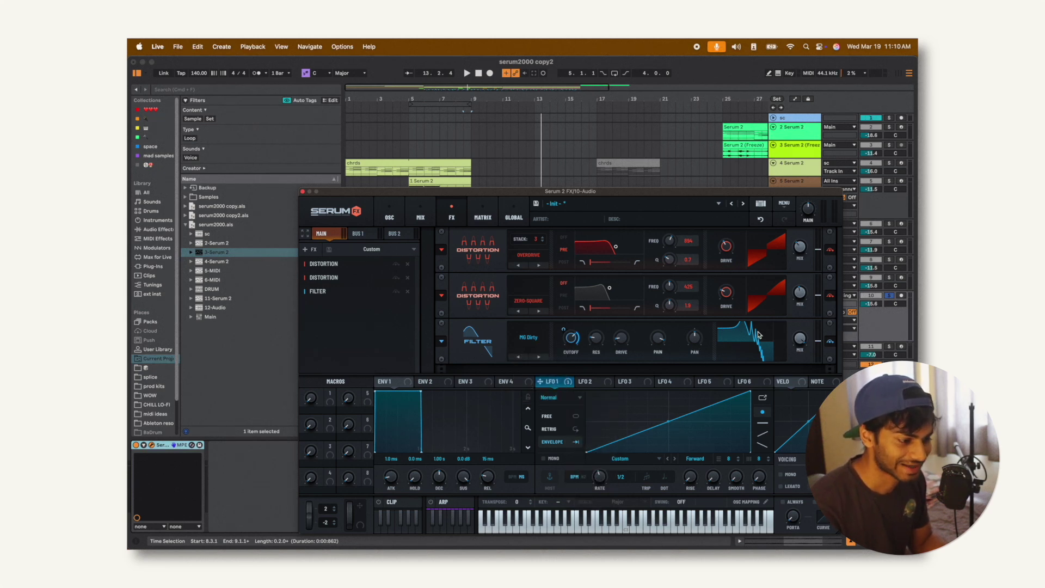
Step: Play the 10 Audio clip several times through the two distortions and the filter
left_click_drag(592, 193, 543, 133)
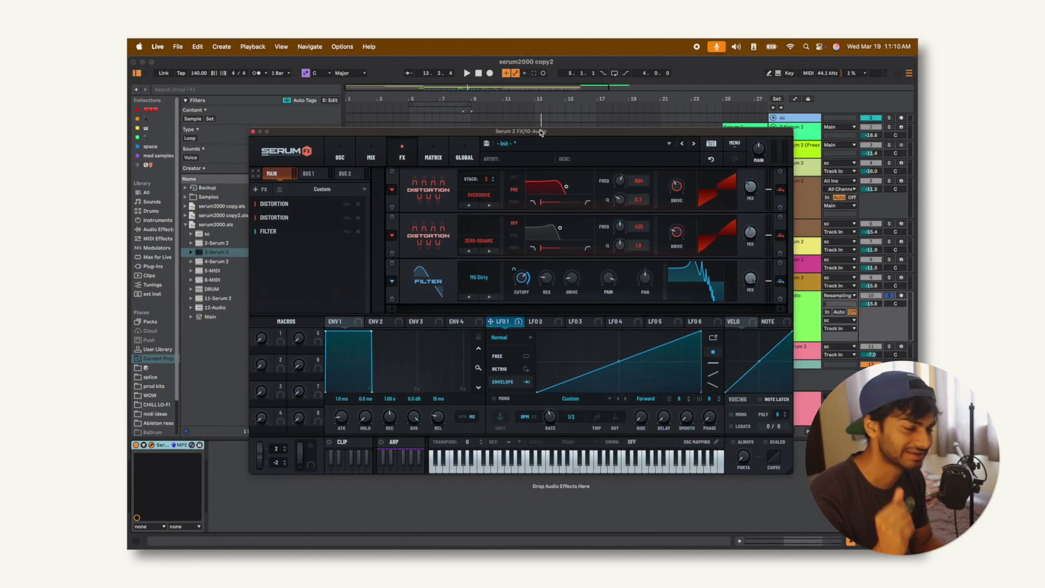
key("space")
key("space")
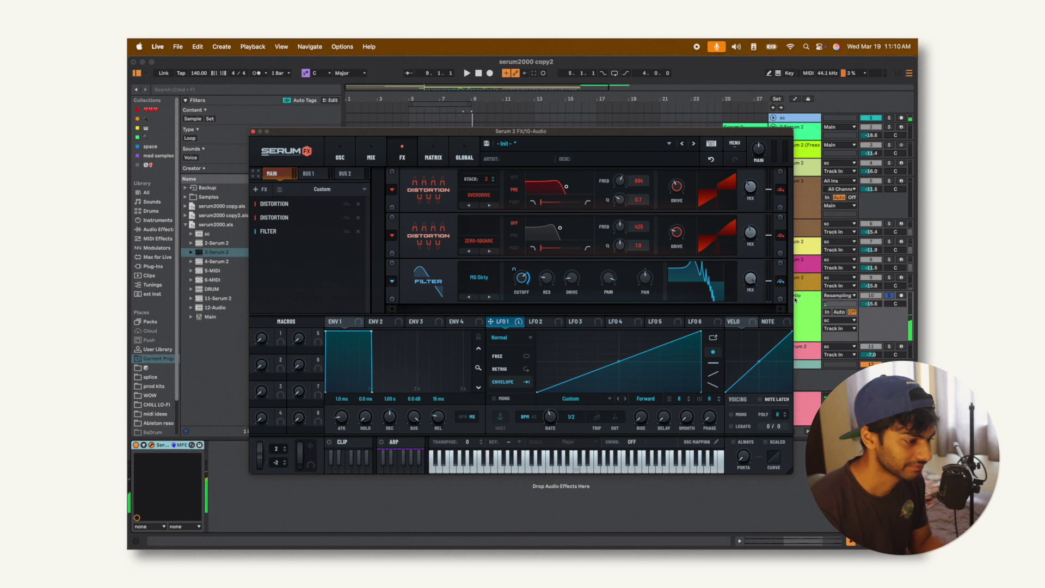
key("space")
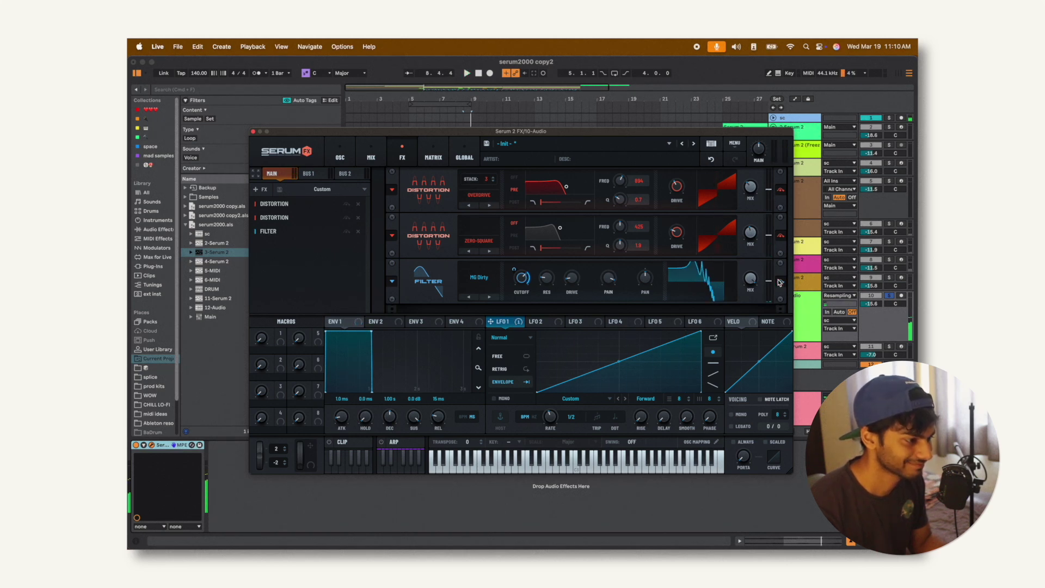
key("space")
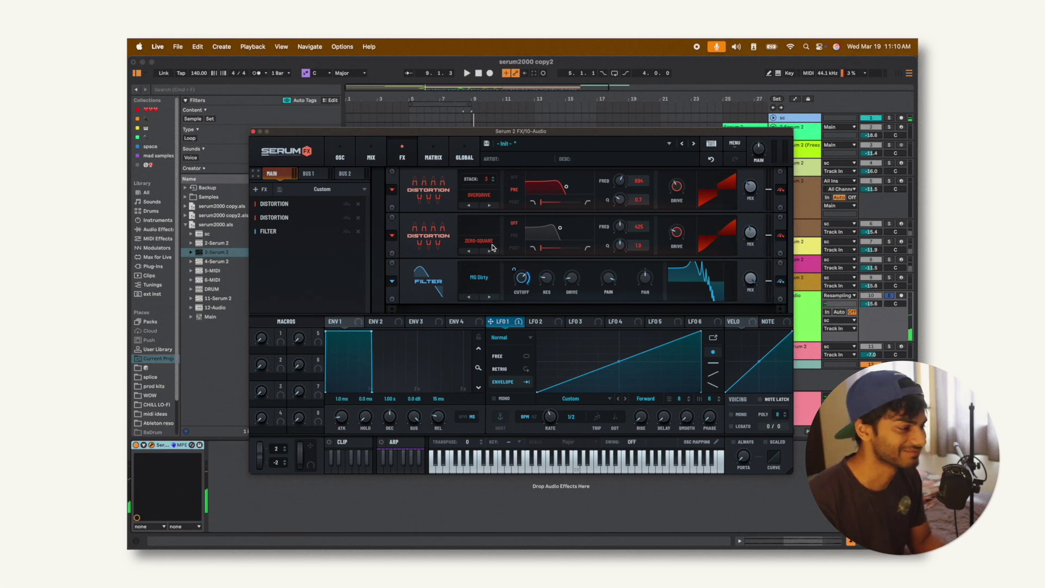
Step: Hide the Serum 2 FX window and play the arrangement from bar 9, listening to the DRUM group
key("super+alt+p")
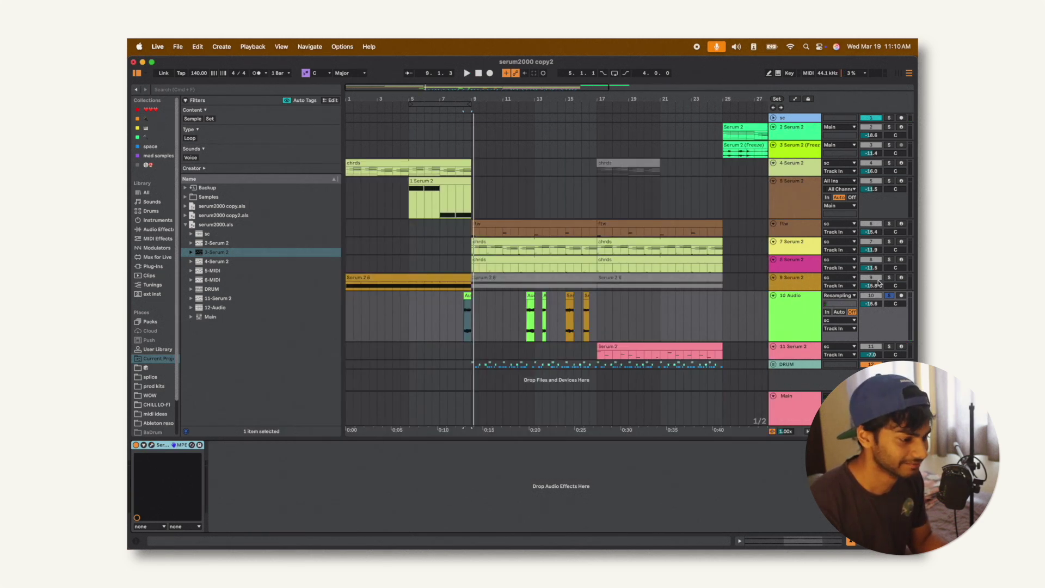
left_click(472, 266)
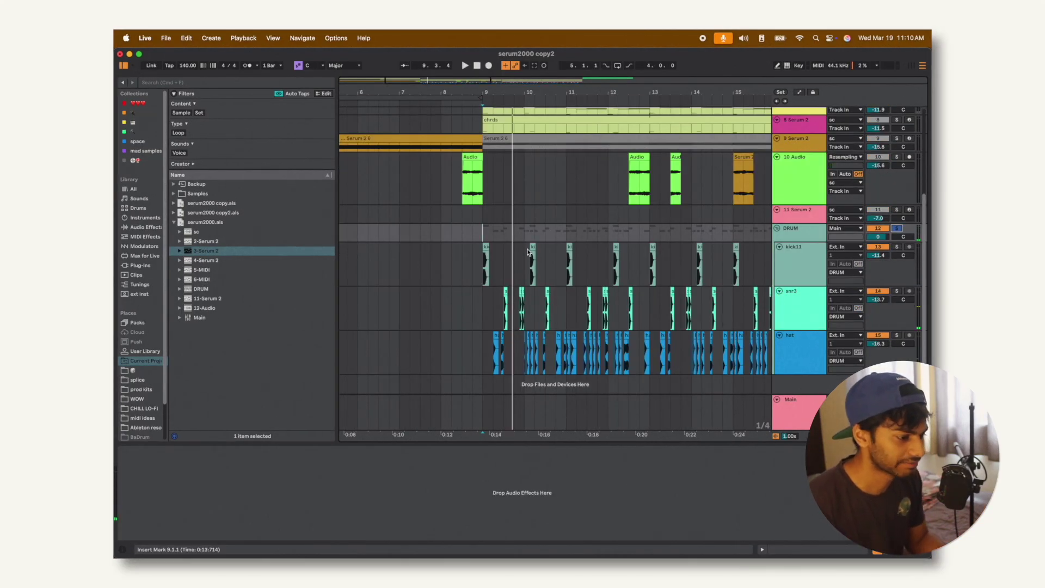
key("space")
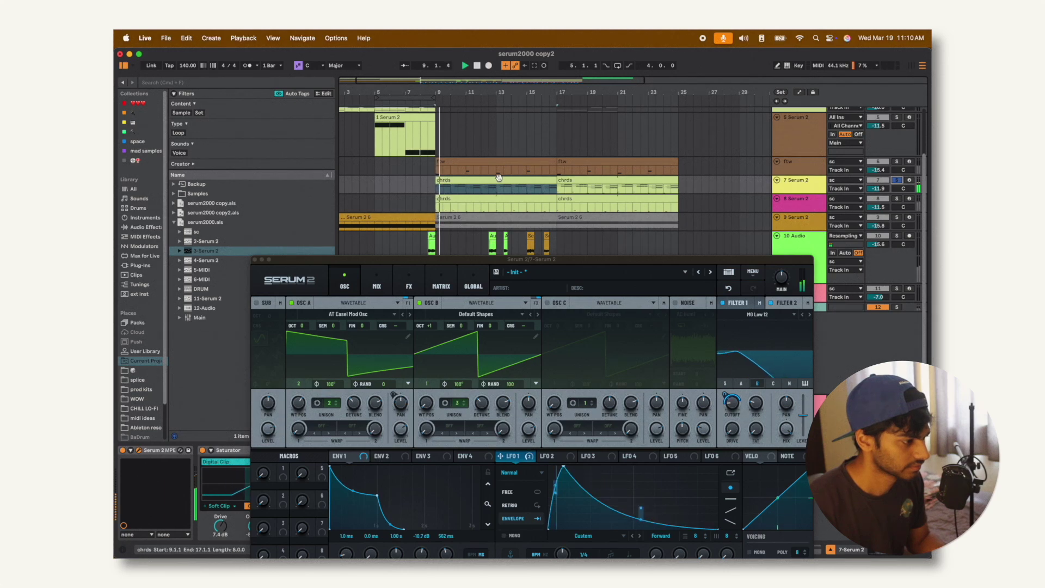
Step: Move track 7's Serum 2 window higher and assign NoteOn Rand (Discrete) as a modulation source for oscillator C's level
left_click_drag(459, 259, 465, 127)
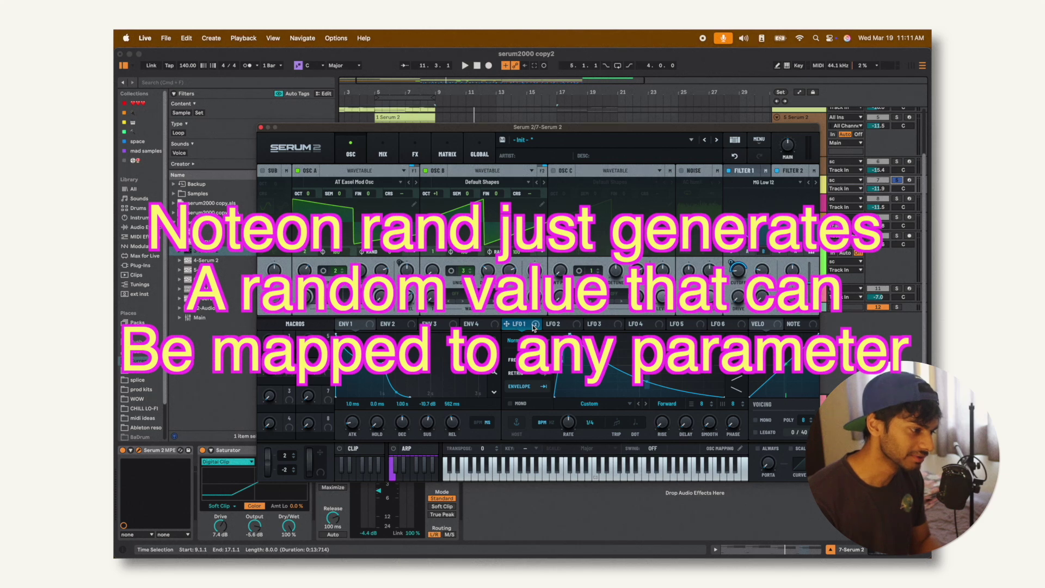
right_click(510, 298)
mouse_move(555, 321)
mouse_move(618, 341)
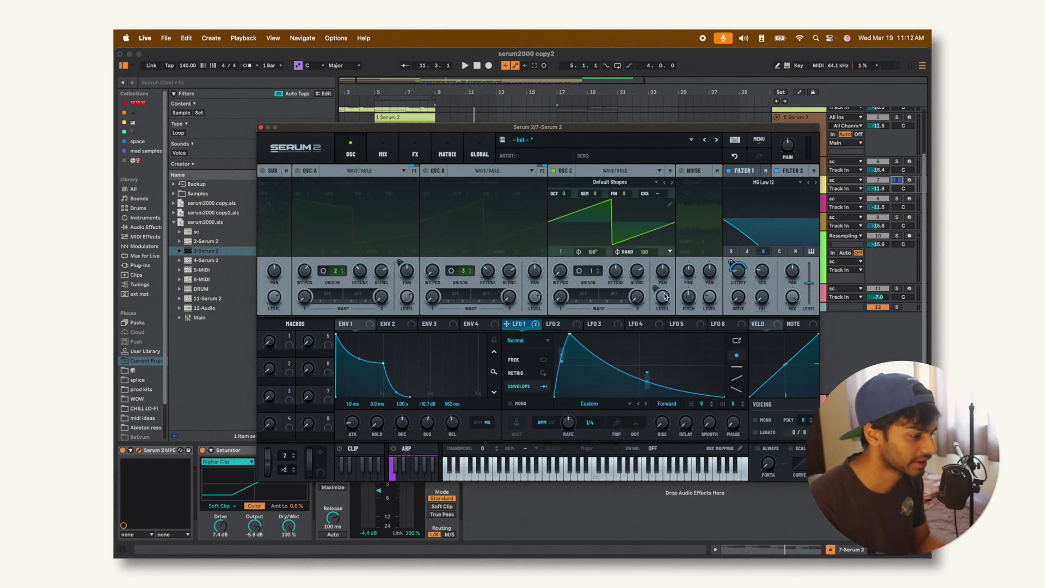
Step: Browse the Mod Source options for oscillator C's pan, including the Oscillators group, without assigning one
right_click(664, 297)
right_click(664, 276)
right_click(663, 275)
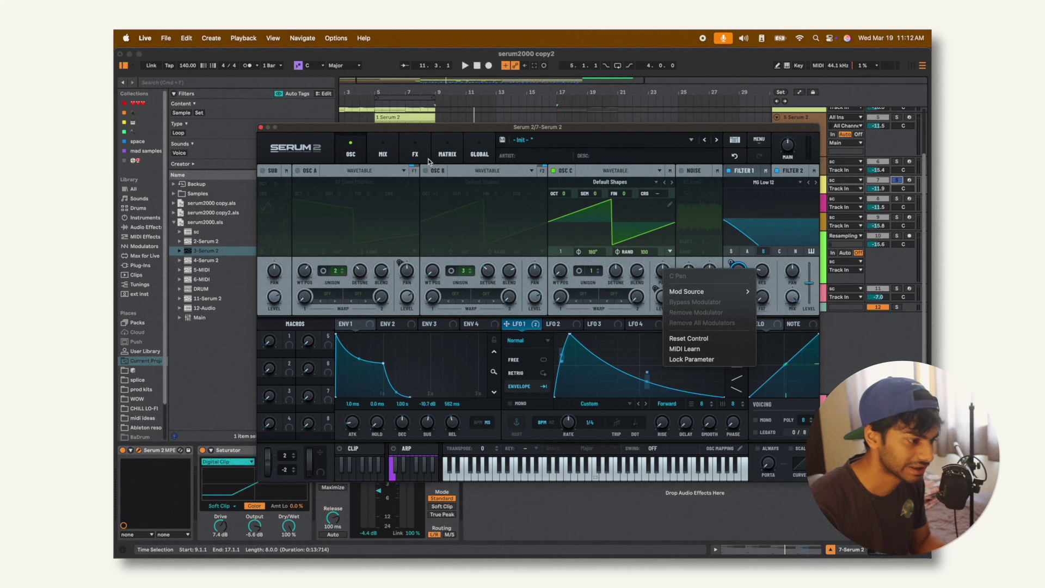
mouse_move(703, 292)
mouse_move(789, 326)
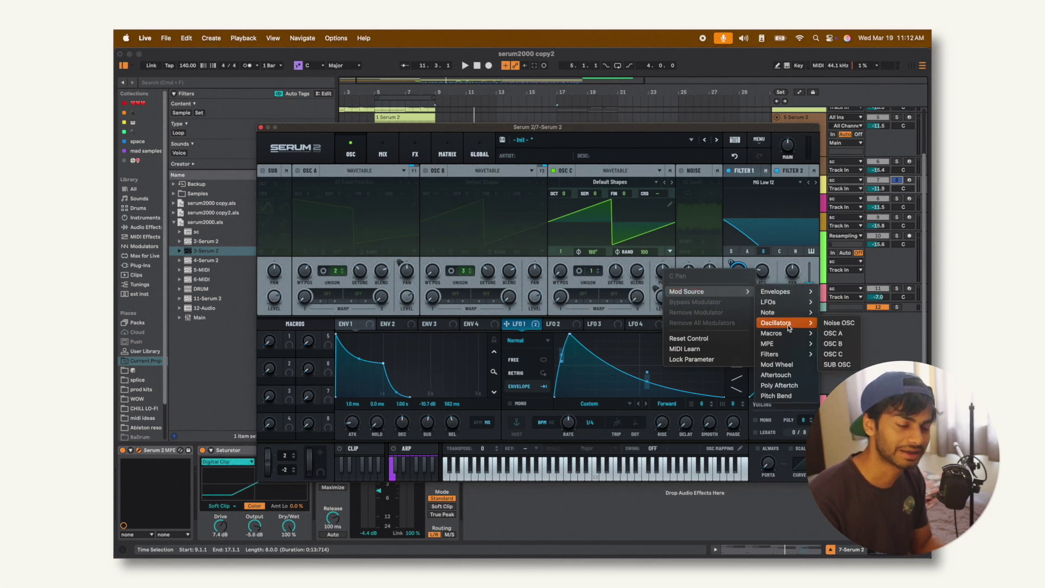
left_click(648, 312)
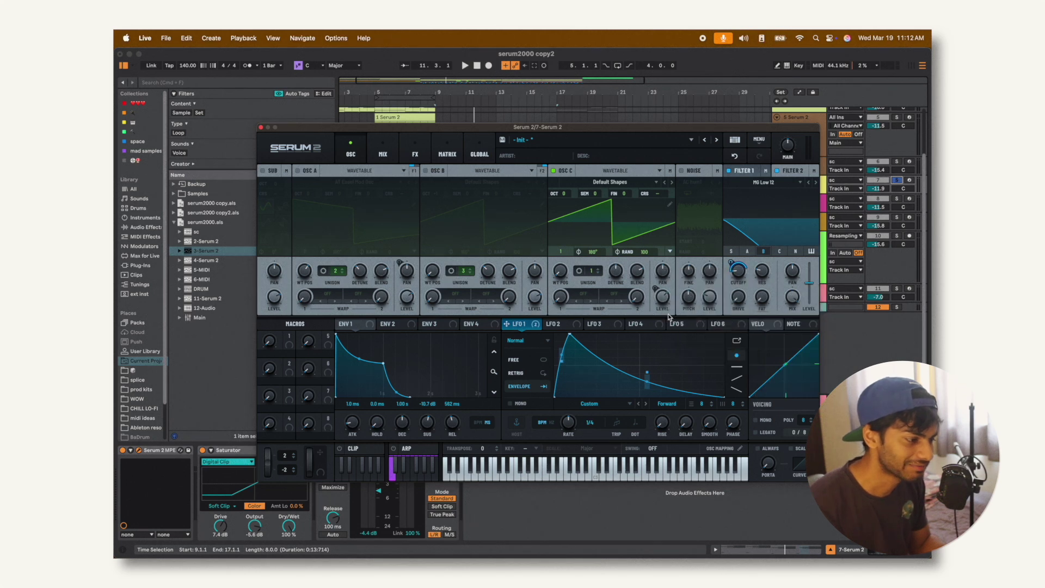
Step: Turn oscillator C off and oscillators B and A back on
left_click(554, 171)
left_click(426, 171)
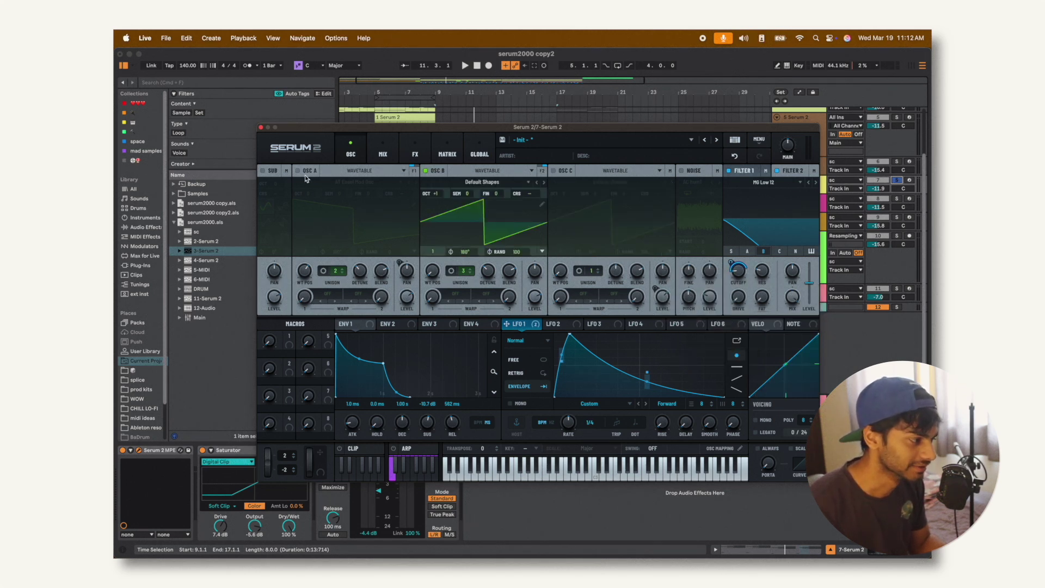
left_click(297, 171)
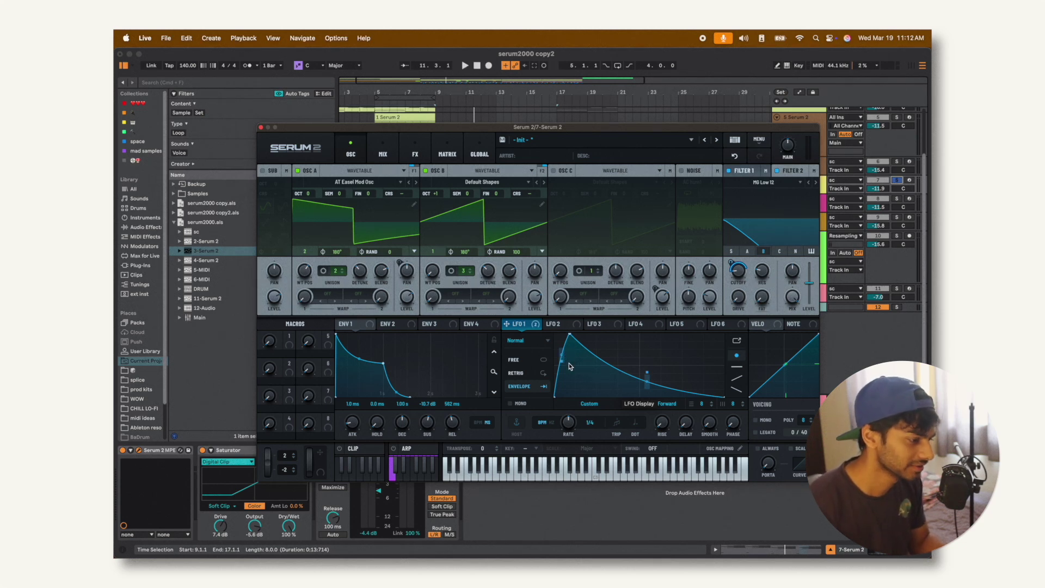
Step: Examine the modulation matrix of track 7's Serum 2 while the clip plays, and return to the oscillators
left_click(447, 154)
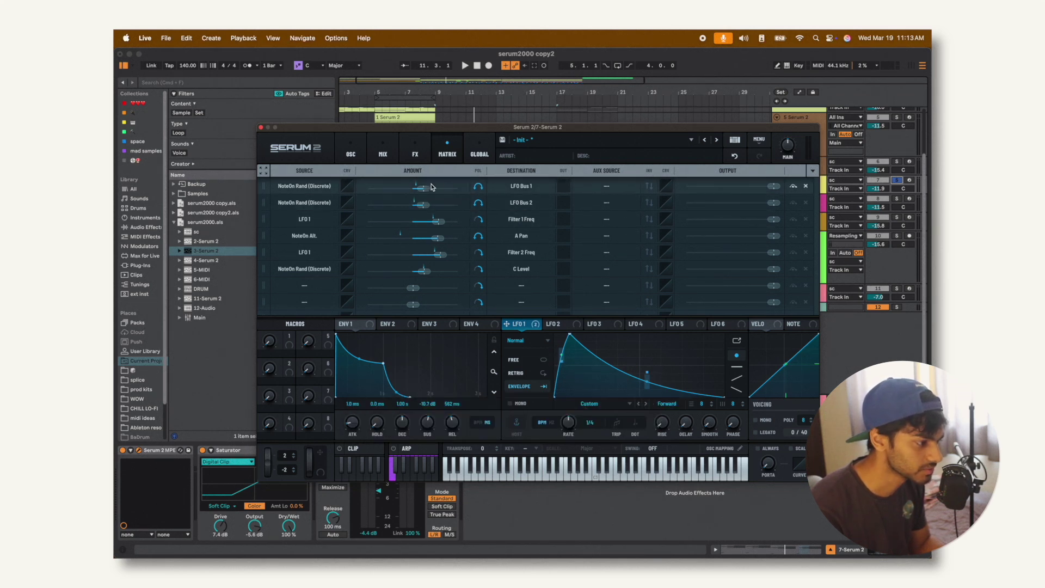
key("space")
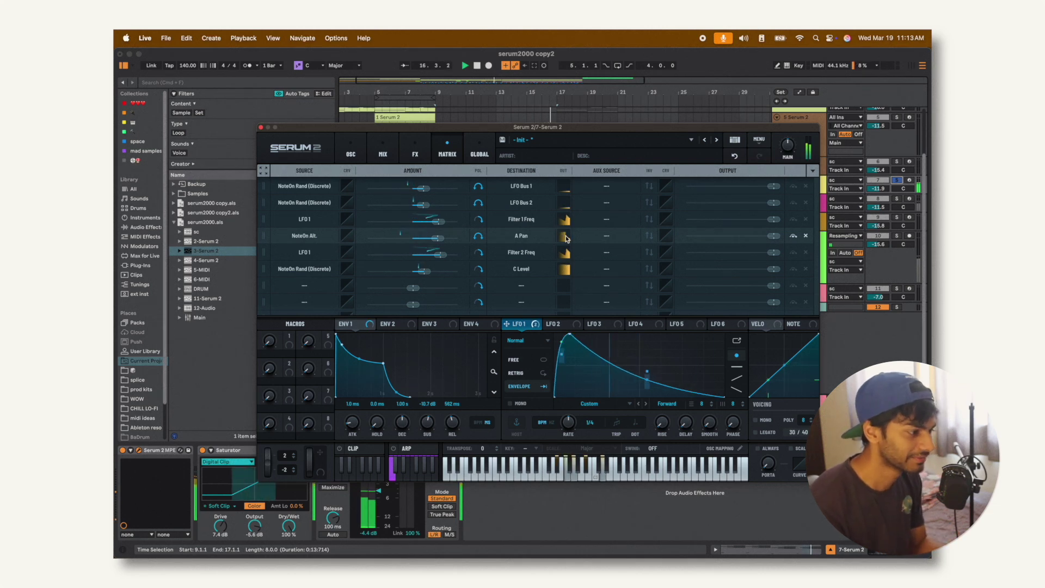
left_click(351, 153)
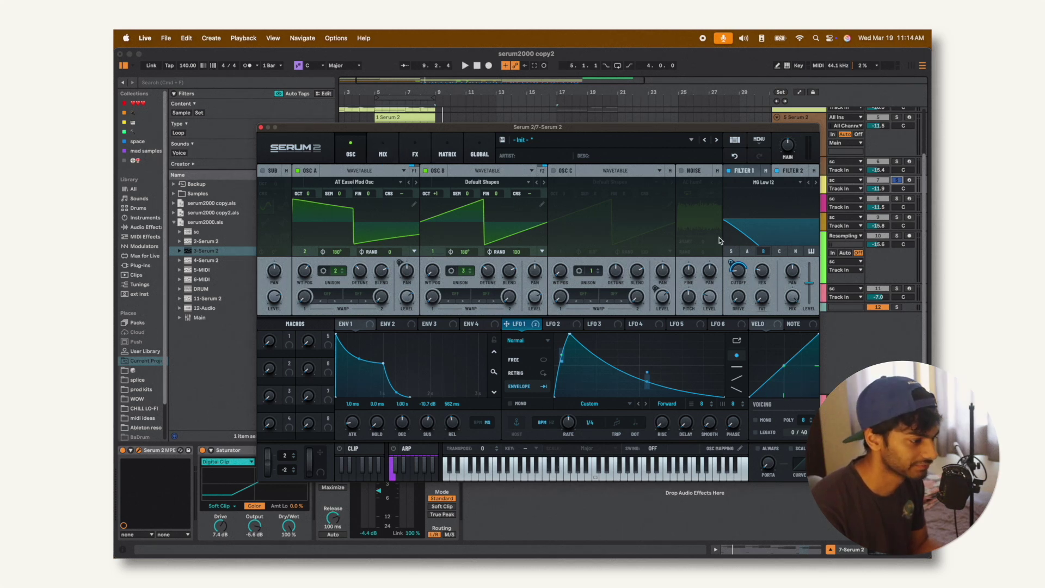
Step: Bypass the Hyper/Dimension and Filter effects in the Main chain, then re-enable them one at a time to compare the sound
left_click(383, 153)
left_click(416, 154)
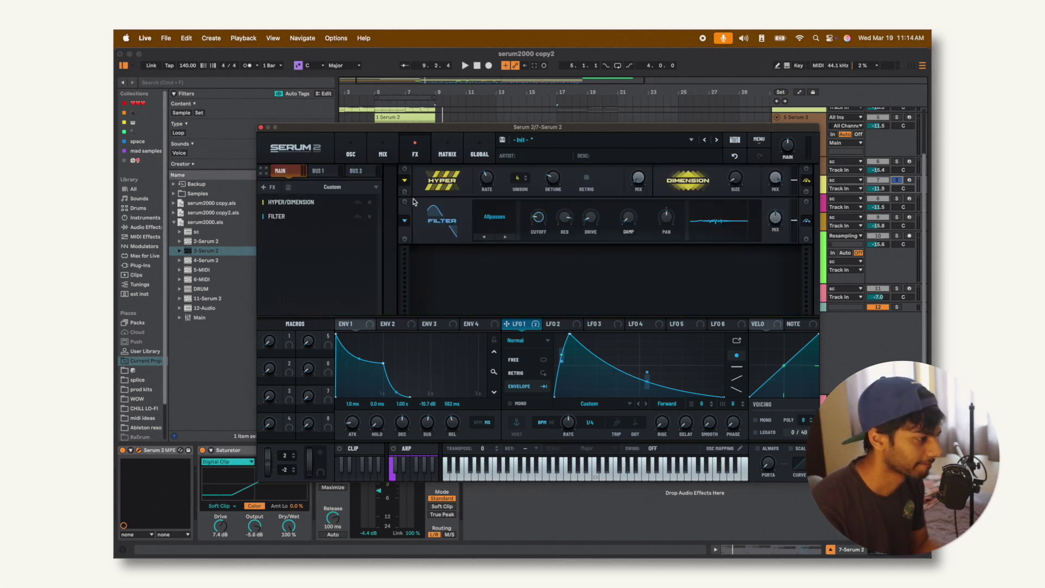
left_click(807, 181)
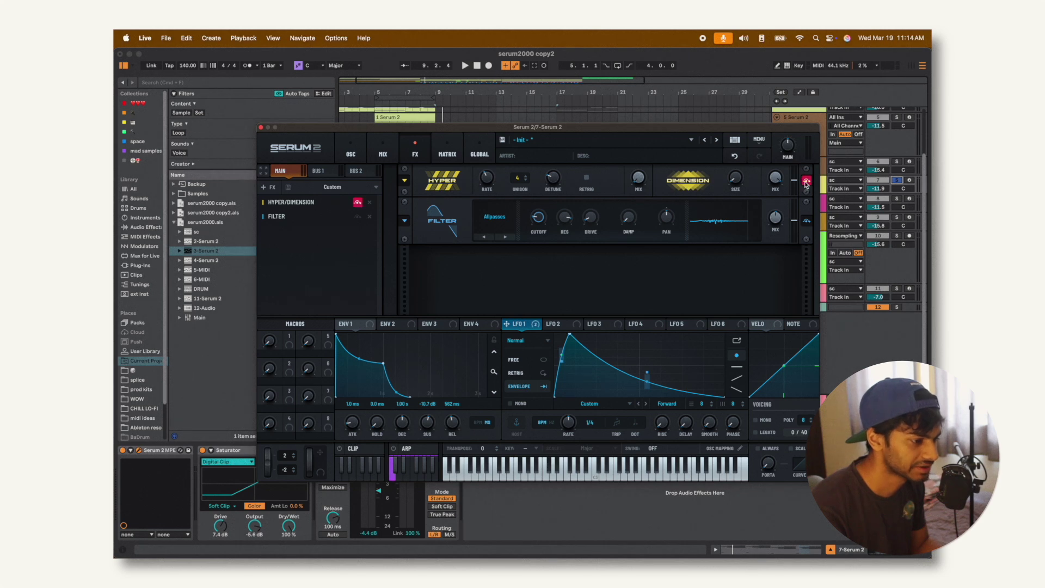
left_click(807, 223)
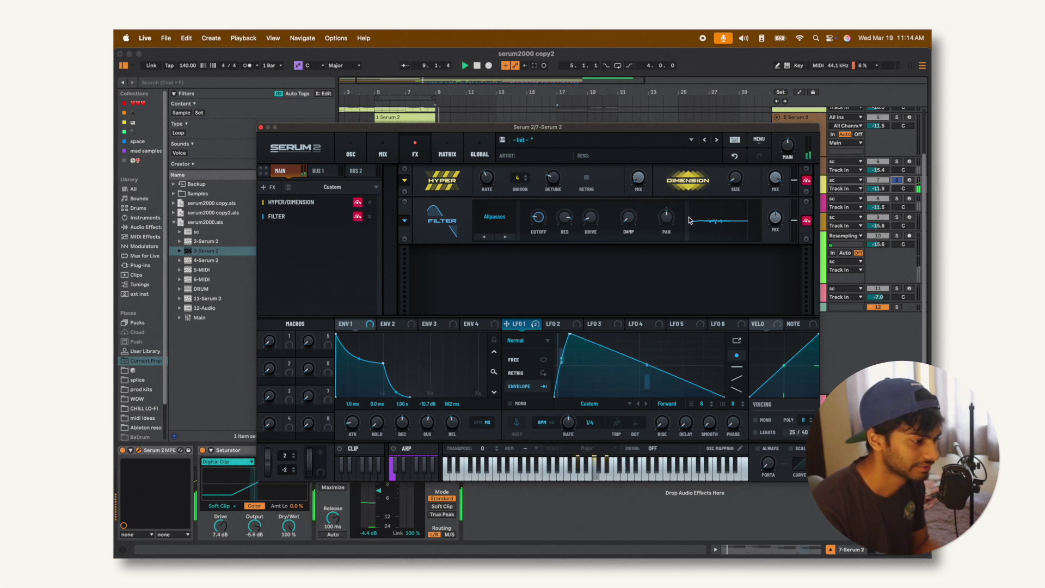
left_click(807, 181)
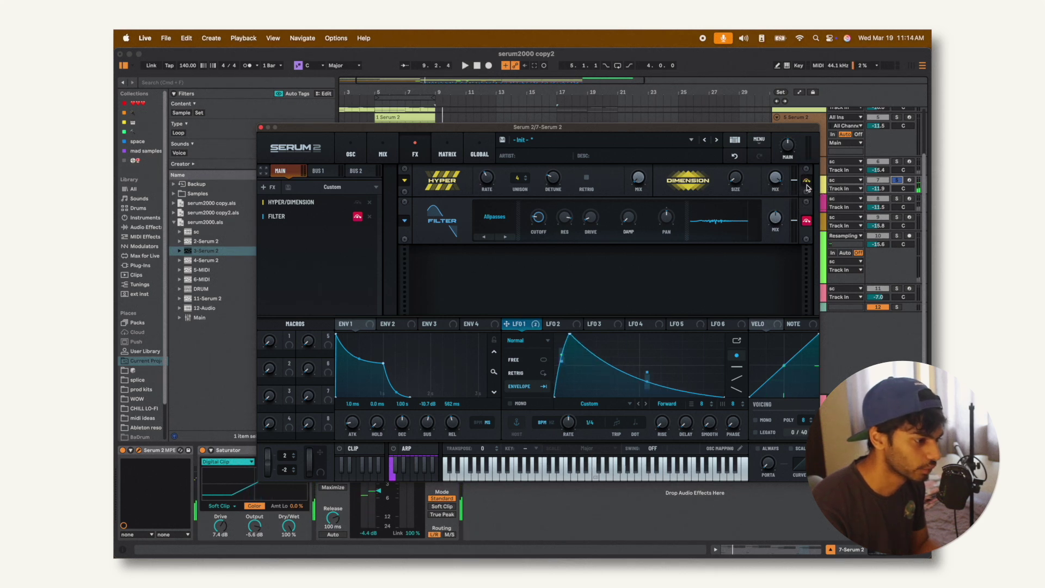
left_click(807, 221)
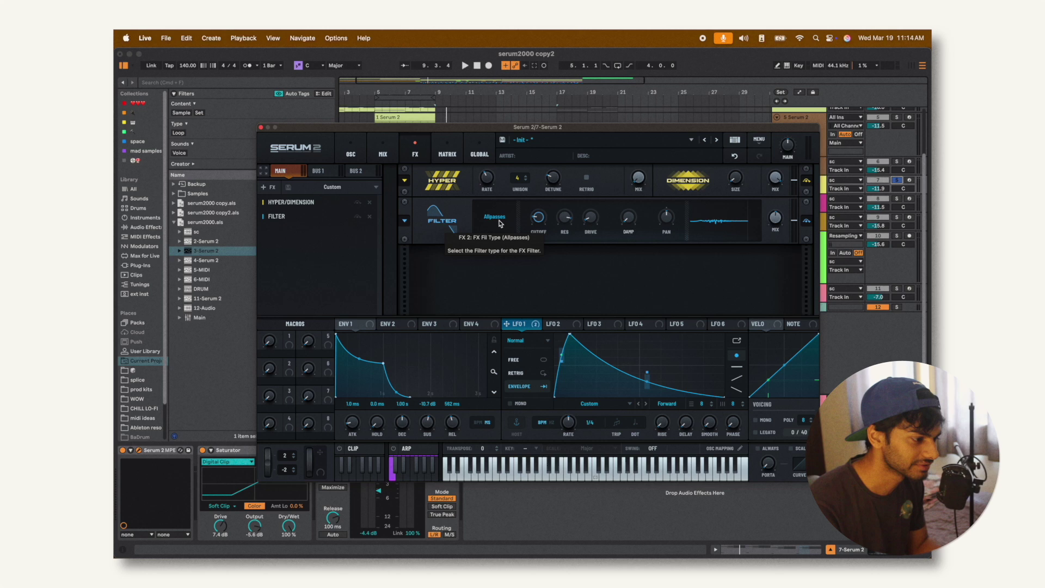
Step: Play the clip with both effects active and check the Bus 1 chain before returning to Main
key("space")
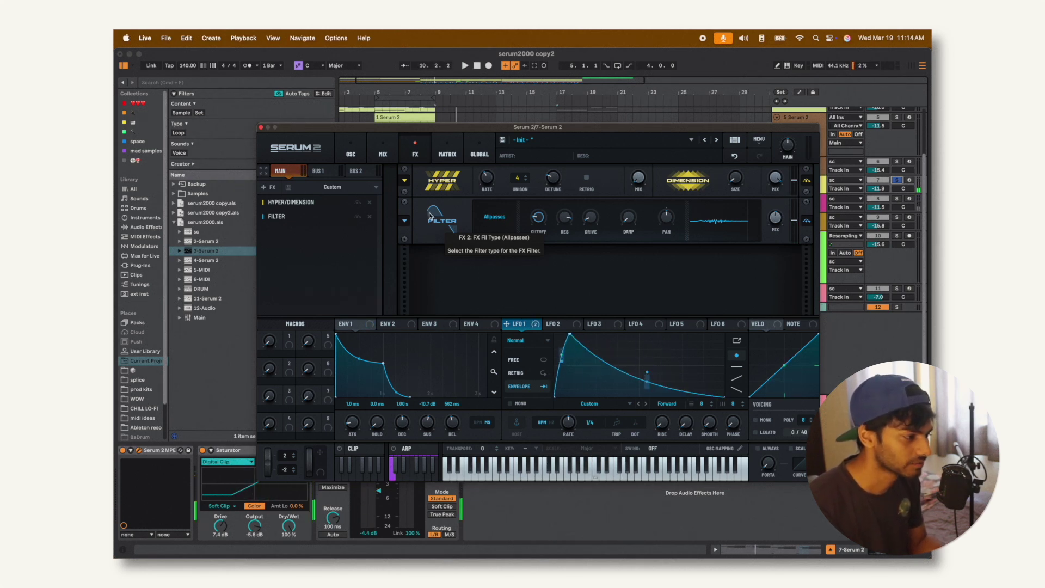
left_click(318, 171)
left_click(287, 171)
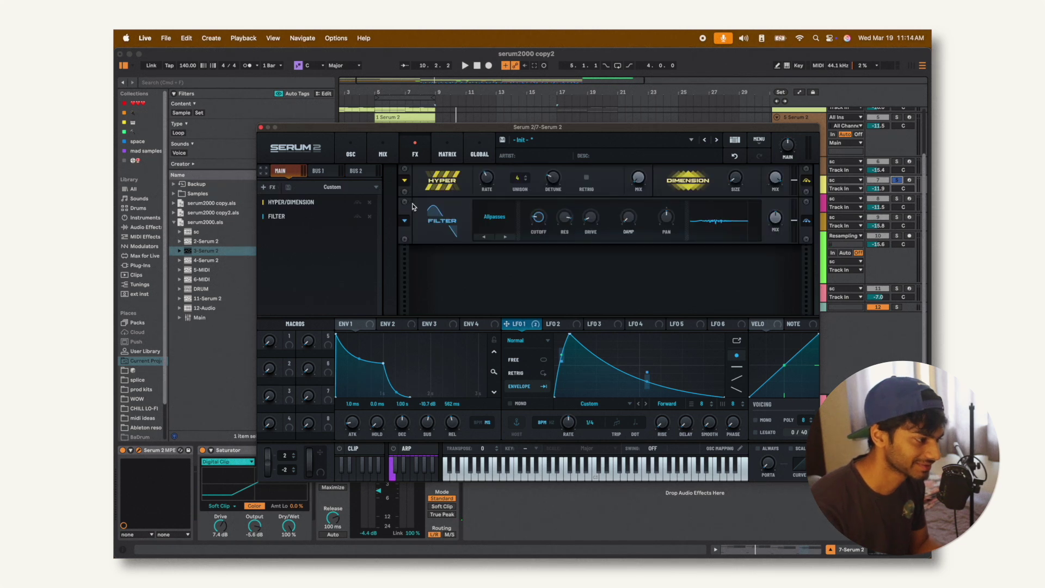
Step: Close track 7's Serum 2, switch to the 8 Serum 2 track and play its clip from bar 9
left_click(261, 128)
left_click(798, 207)
left_click(482, 199)
key("space")
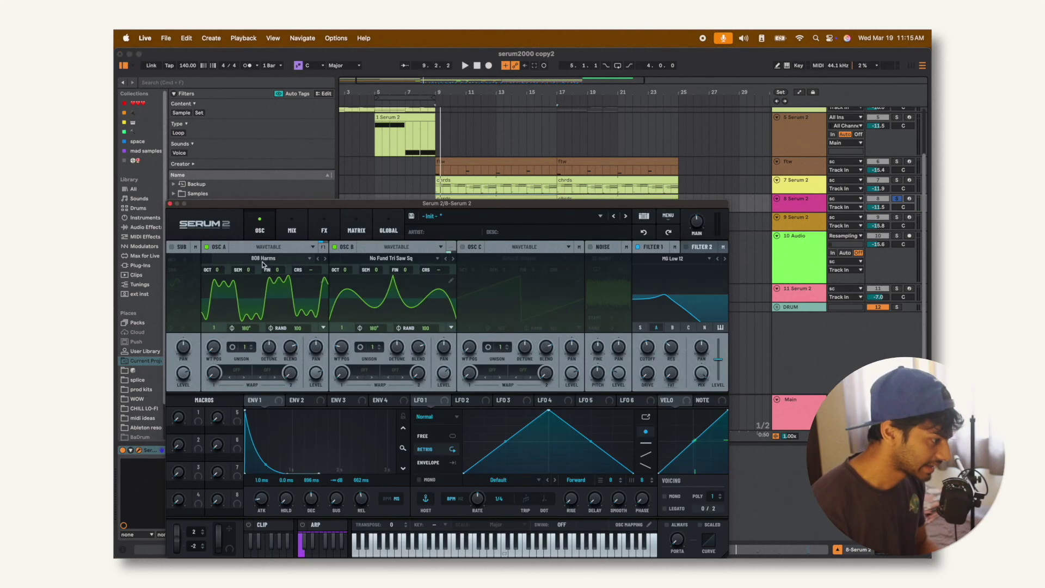
Step: Show oscillator A's 808 Harms wavetable among the S2 Tables Analog tables, and compare Filter 1 off and on
left_click(265, 259)
mouse_move(252, 294)
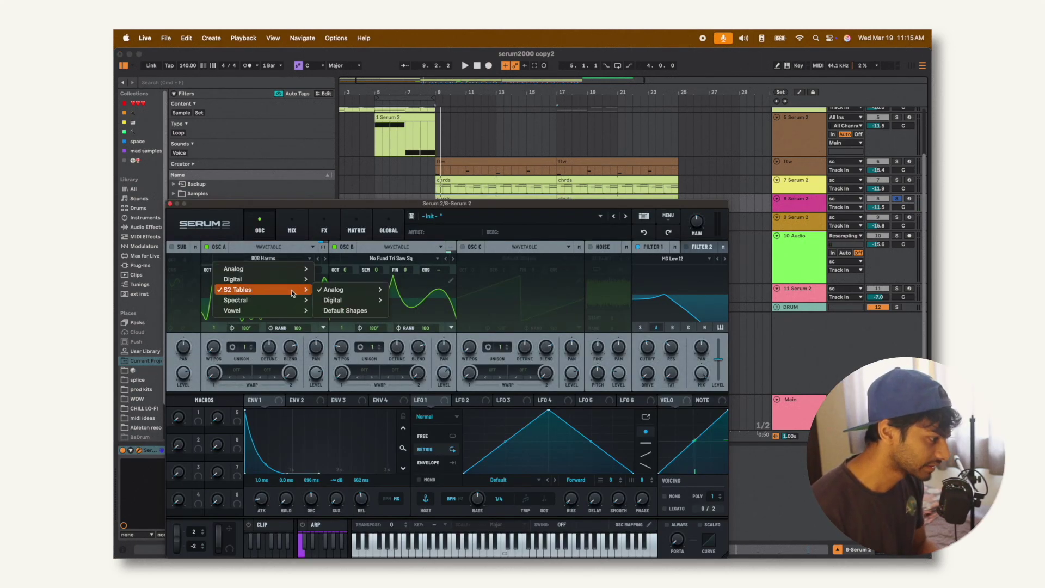
mouse_move(348, 290)
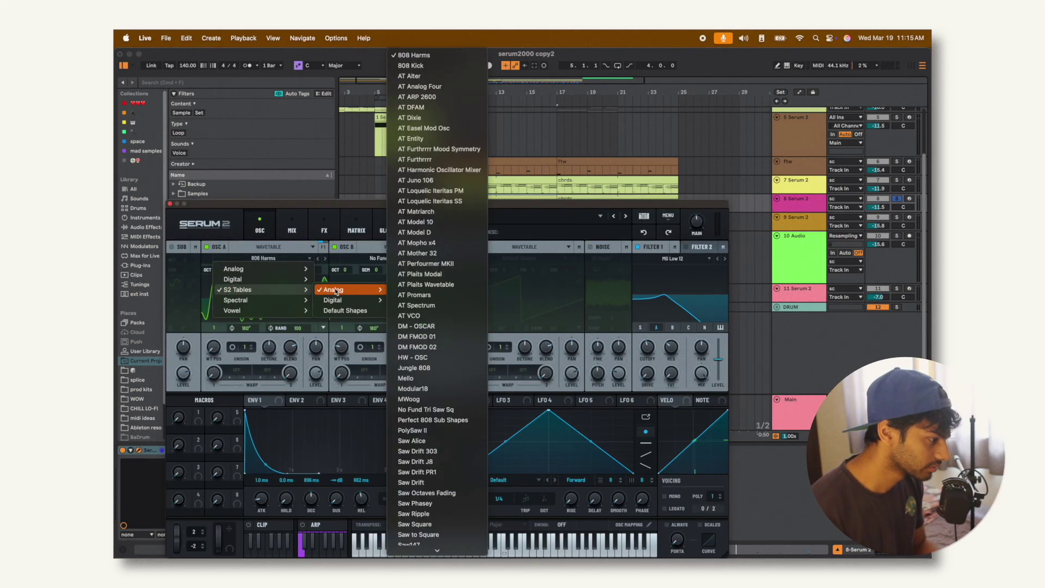
left_click(415, 56)
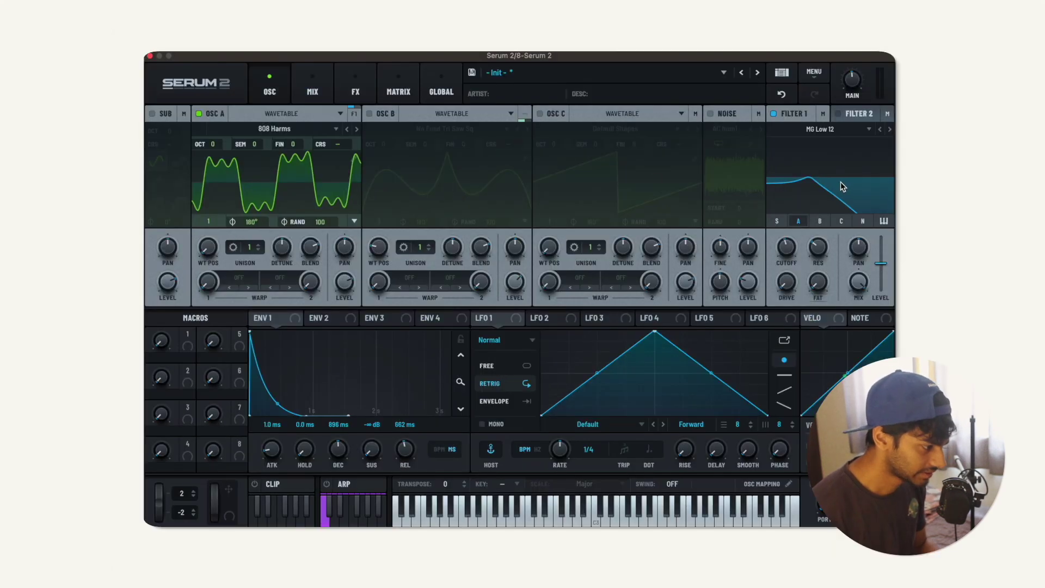
left_click(774, 114)
left_click(774, 113)
Step: Re-enable the two Distortions and the Equalizer one by one in the Main effects chain, checking the first Distortion's Overdrive type
left_click(356, 91)
left_click(279, 157)
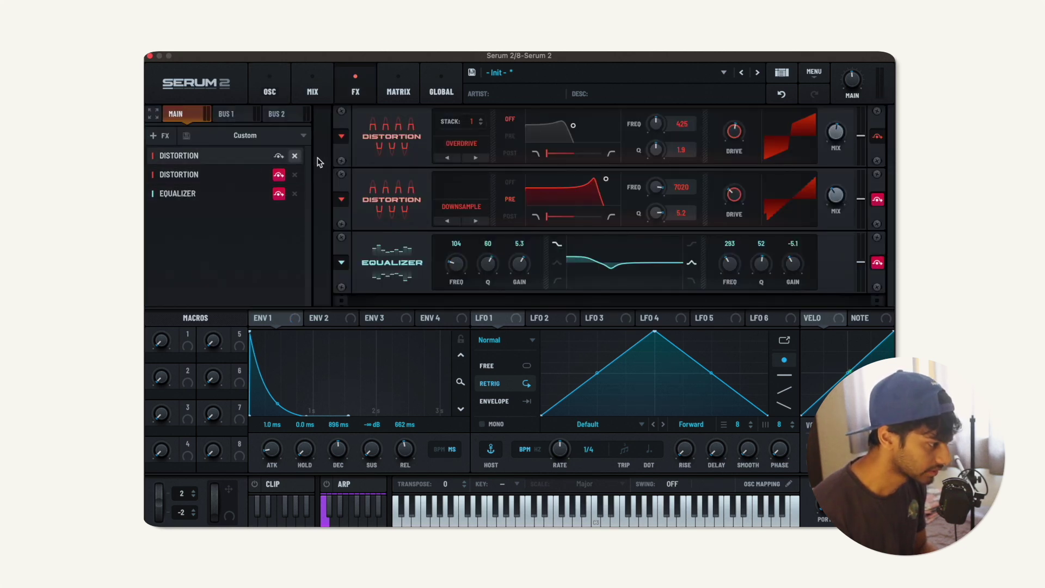
left_click(467, 144)
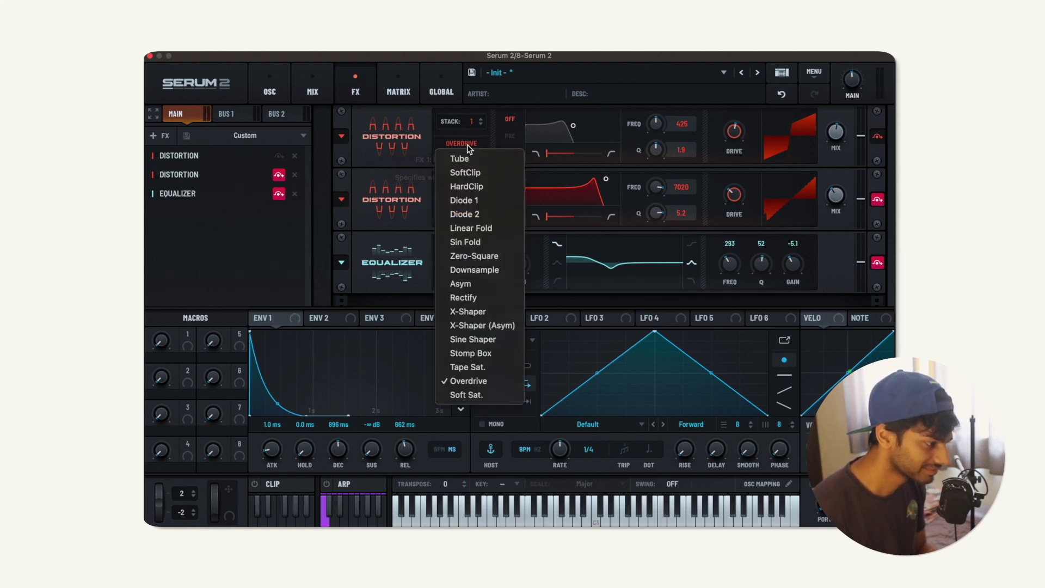
left_click(418, 156)
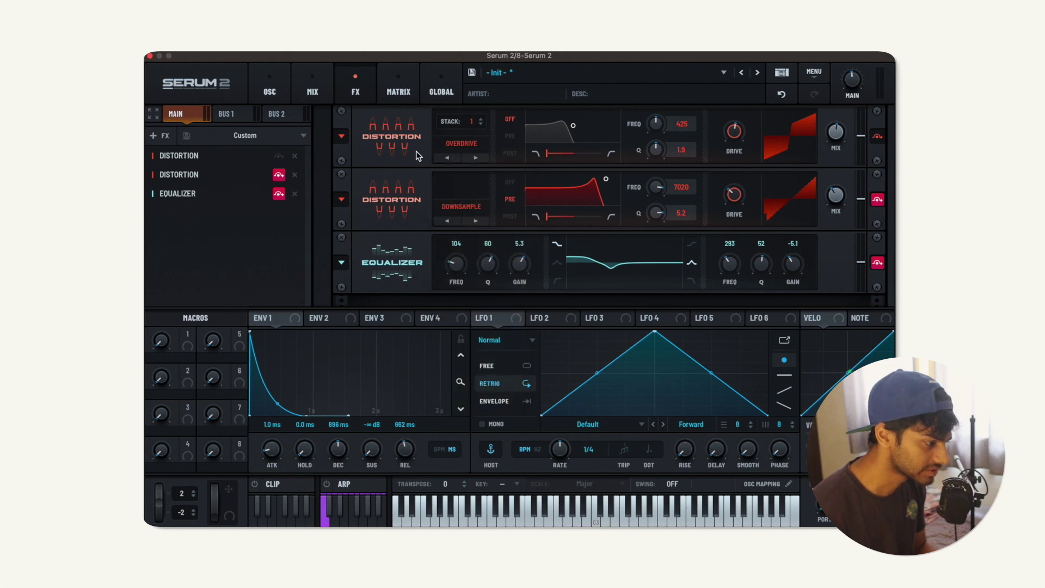
left_click(877, 200)
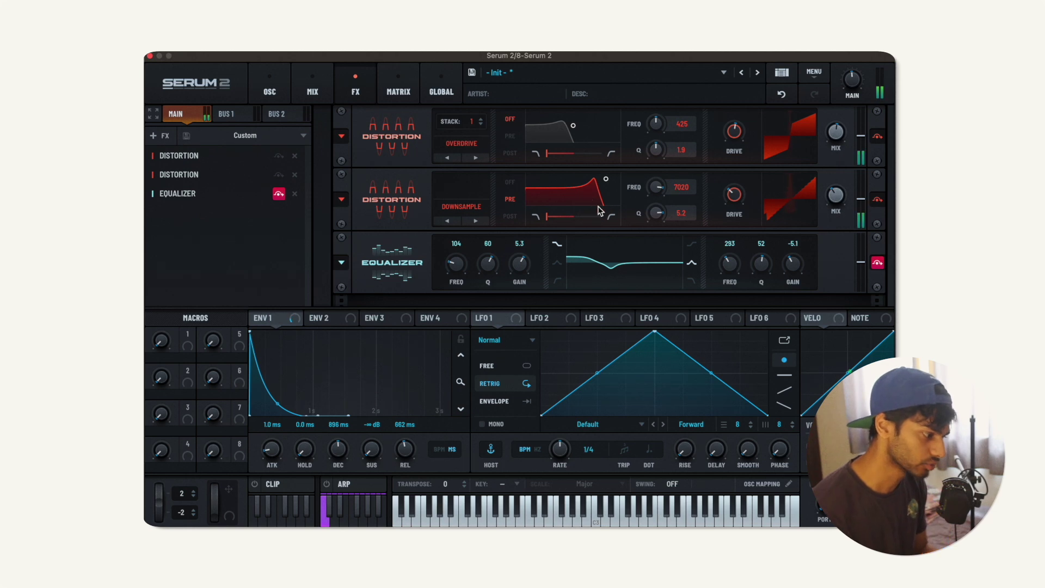
left_click(876, 265)
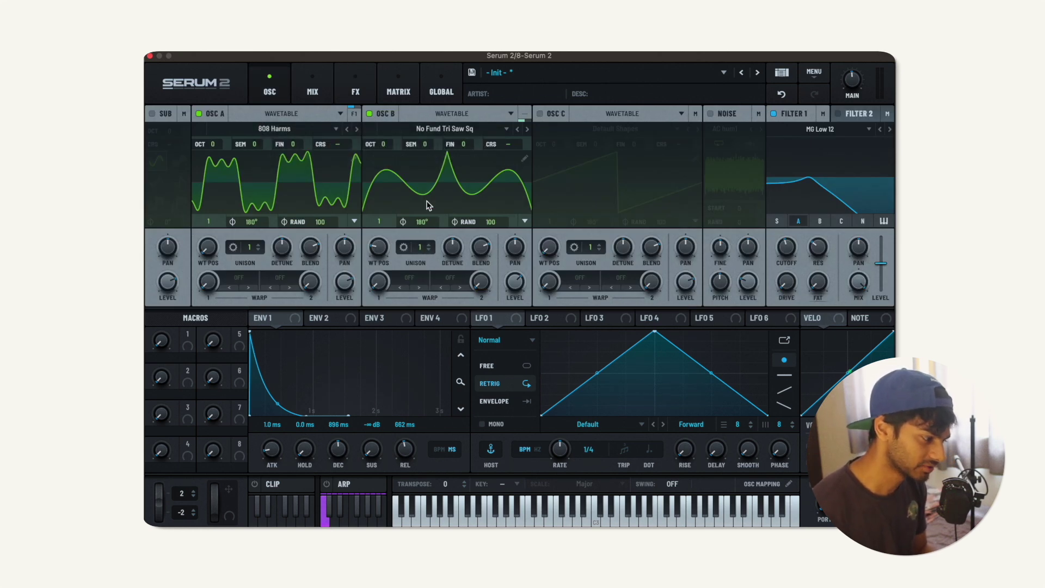
Step: Inspect the mixer routing and the Bode effect on Bus 1, and toggle oscillator A in the oscillator view
left_click(314, 92)
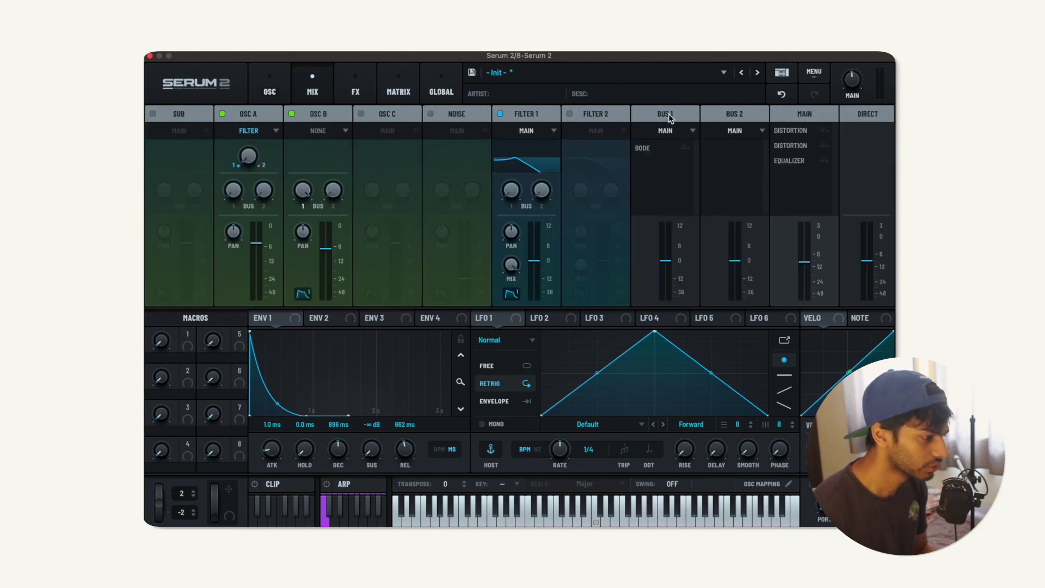
left_click(357, 91)
left_click(234, 119)
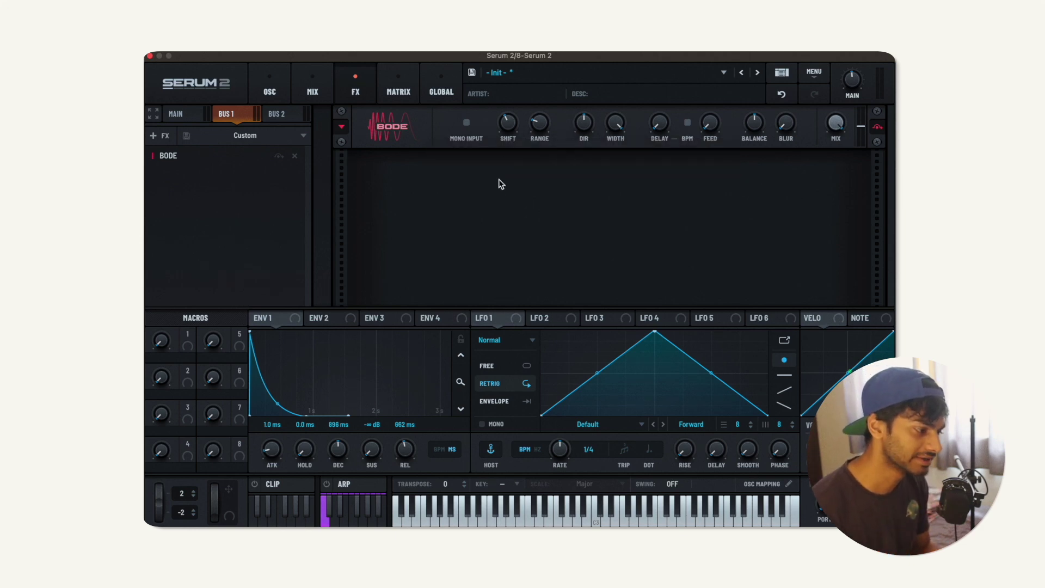
left_click(270, 90)
left_click(199, 114)
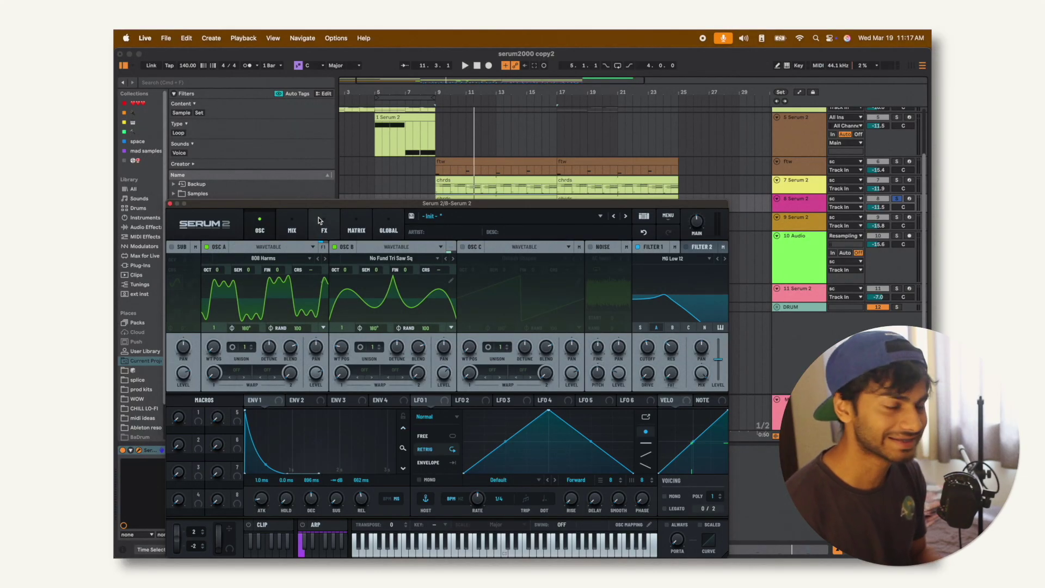
Step: Review the Main, Bus 1 and Bus 2 effects chains of track 8's Serum 2
left_click(355, 92)
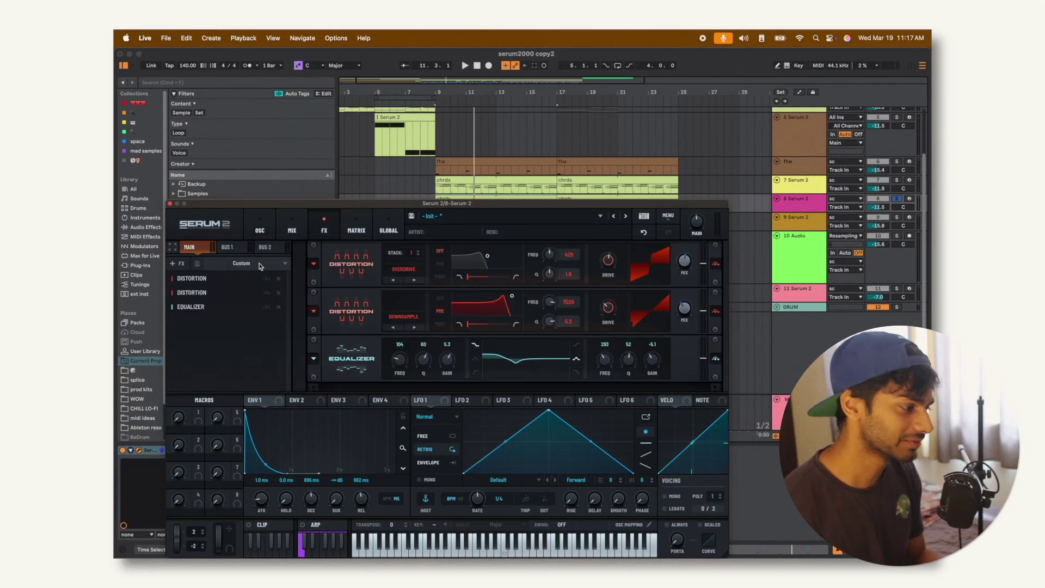
left_click(229, 247)
left_click(274, 250)
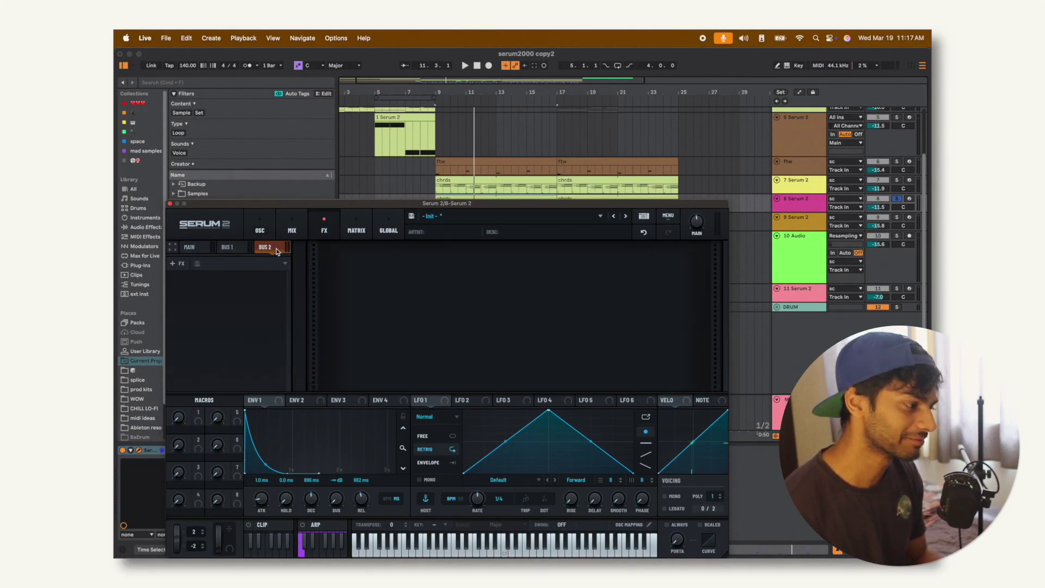
left_click(194, 250)
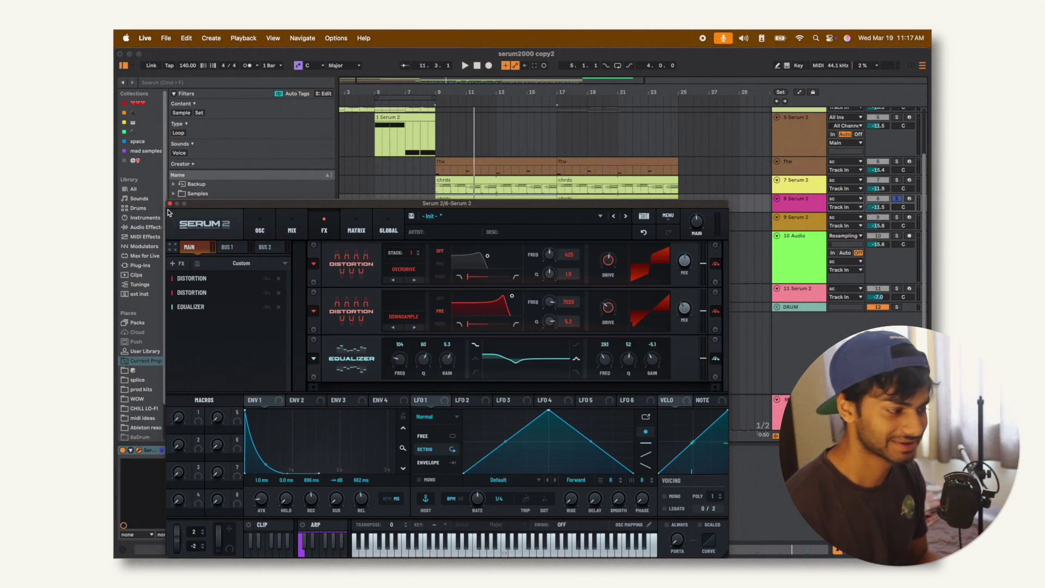
Step: Switch from track 8's Serum 2 to the ftw track's instance, and inspect oscillator A's spectral filter curve
left_click(170, 204)
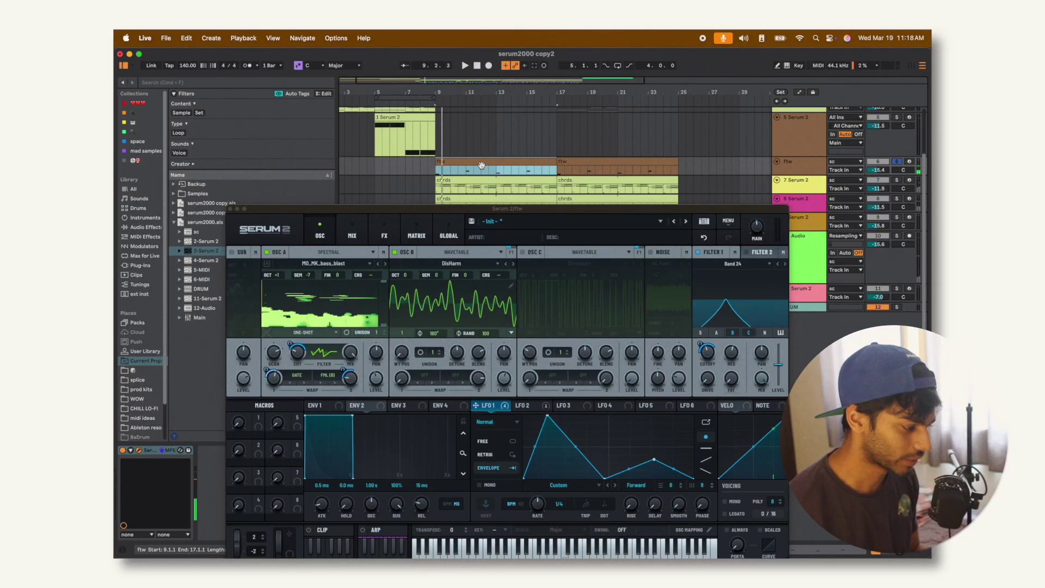
left_click_drag(439, 208, 438, 136)
left_click(334, 181)
left_click(379, 220)
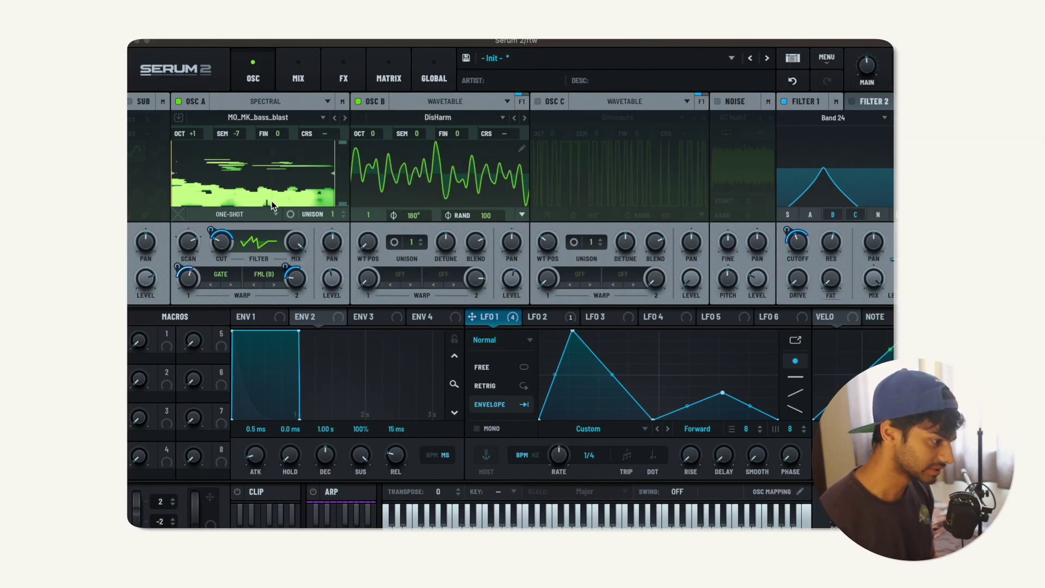
left_click(256, 242)
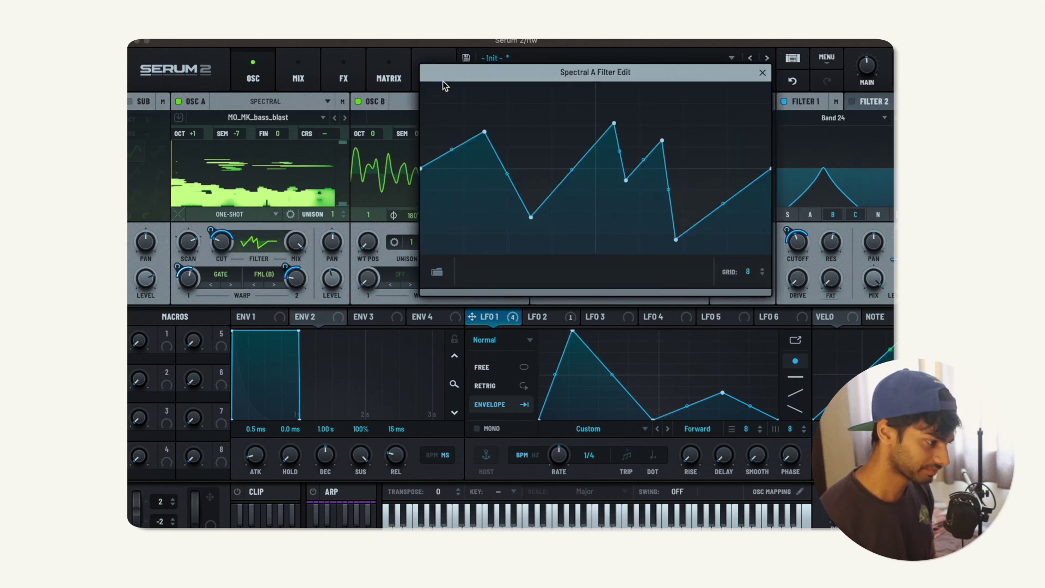
left_click(762, 73)
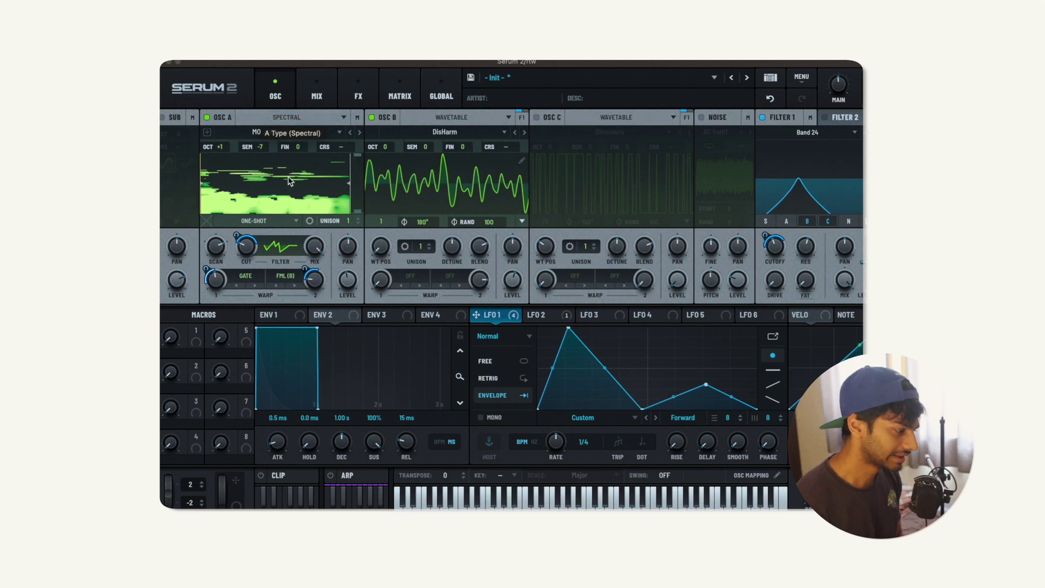
Step: Show oscillator A's first warp, Gate, among the Spectral warp modes, and point out its modulated amount
left_click(248, 276)
mouse_move(261, 305)
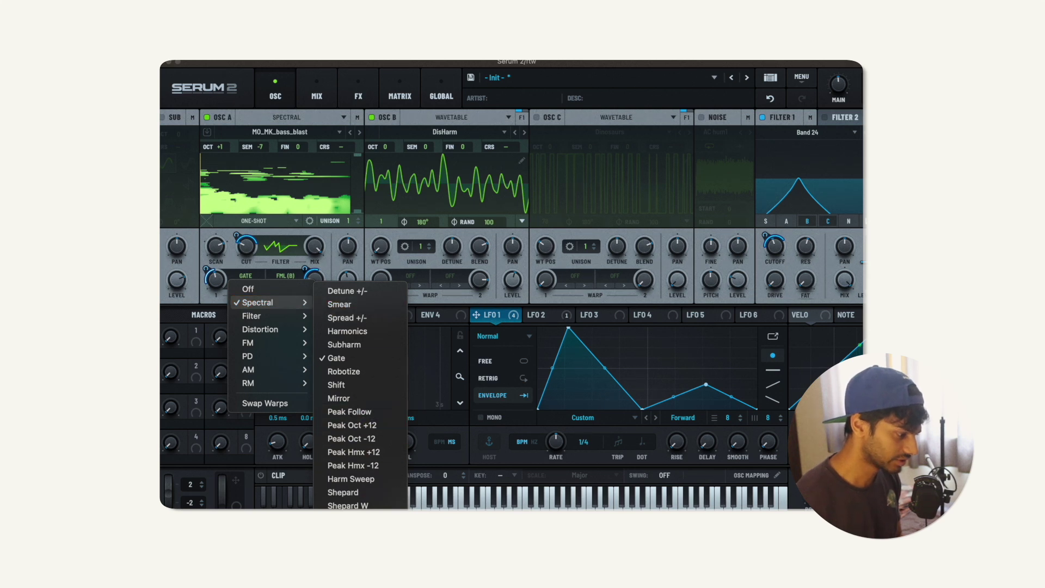
left_click(342, 361)
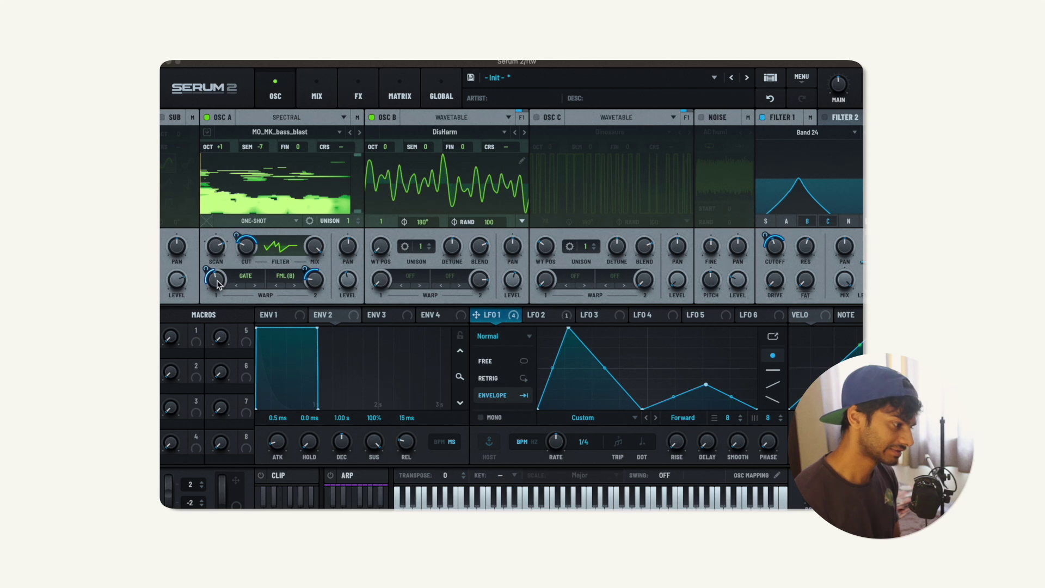
mouse_move(216, 283)
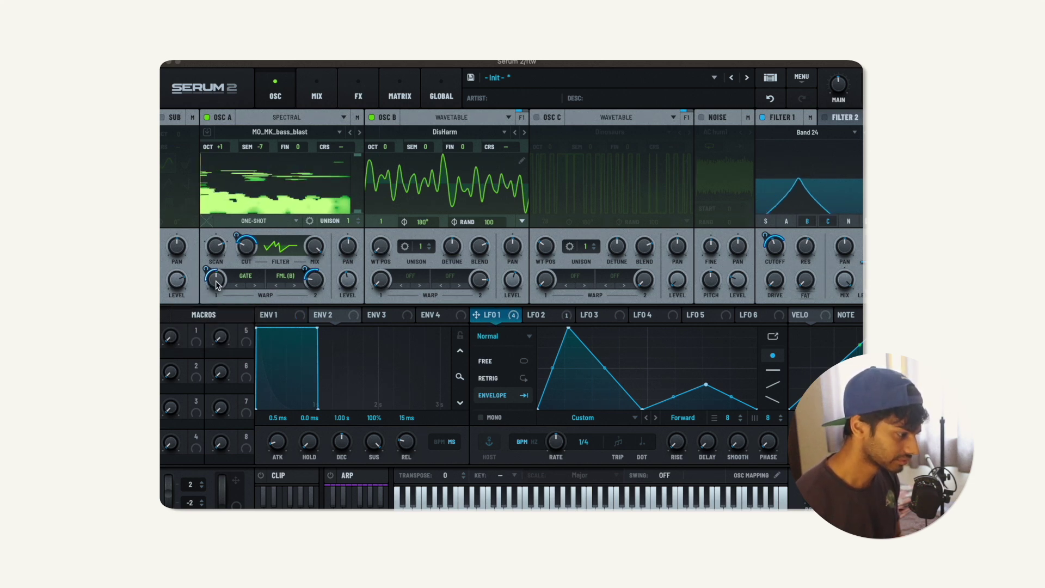
Step: Show oscillator A's second warp, linear FM (B), and review the Multiband Compressor and Overdrive Distortion in the Main effects chain
left_click(285, 276)
mouse_move(316, 343)
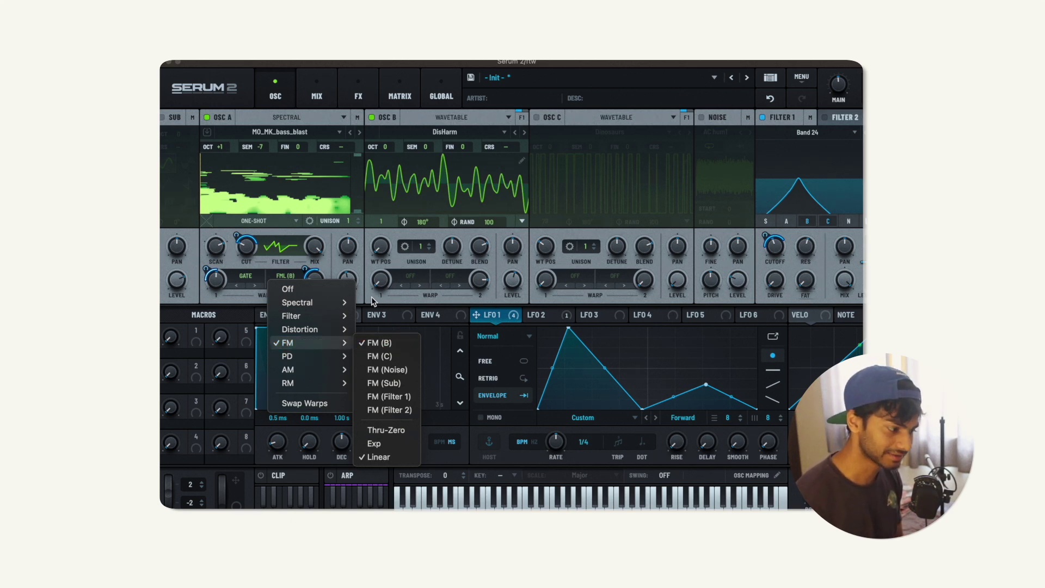
mouse_move(335, 354)
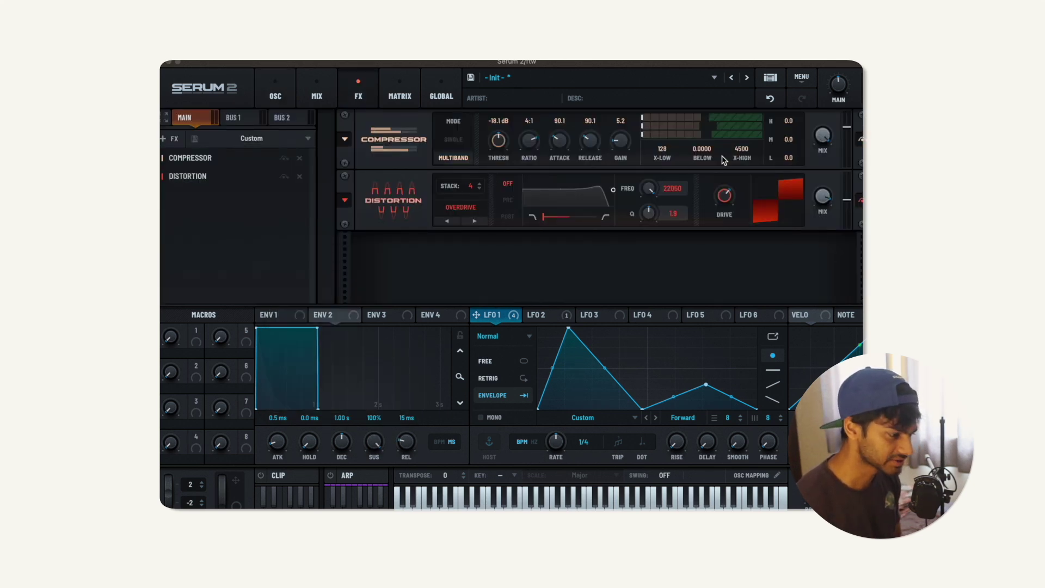
double_click(472, 187)
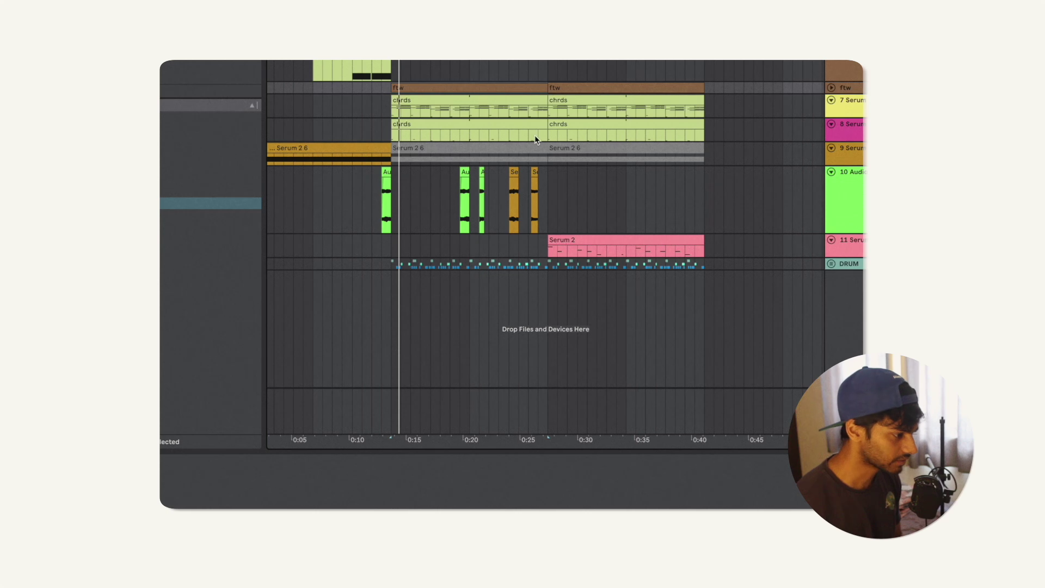
Step: Play the arrangement, select track 11's Serum 2 clip and open its LD - Carpet Texture patch on the Main effects chain
key("space")
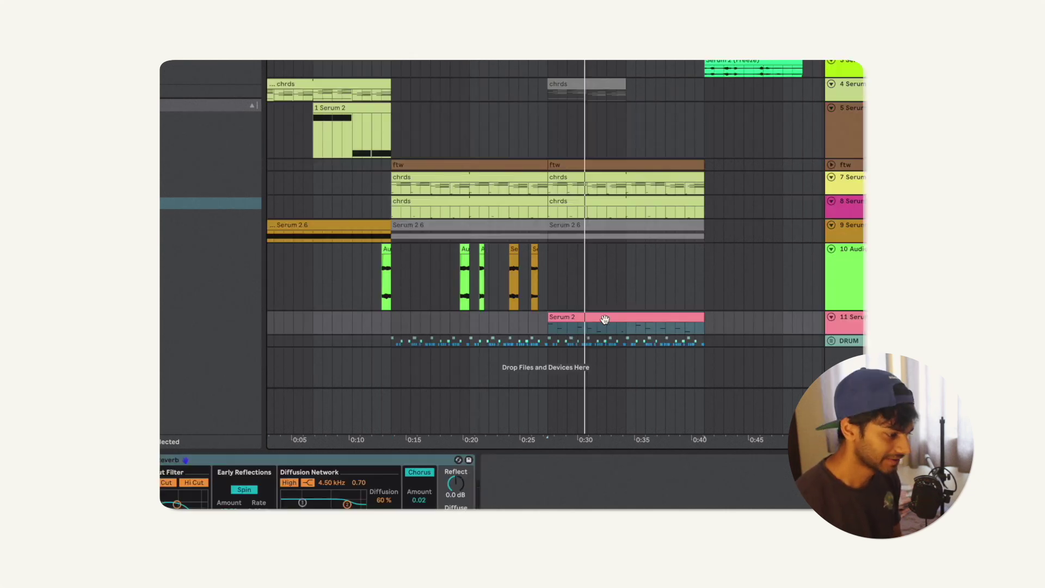
left_click(594, 333)
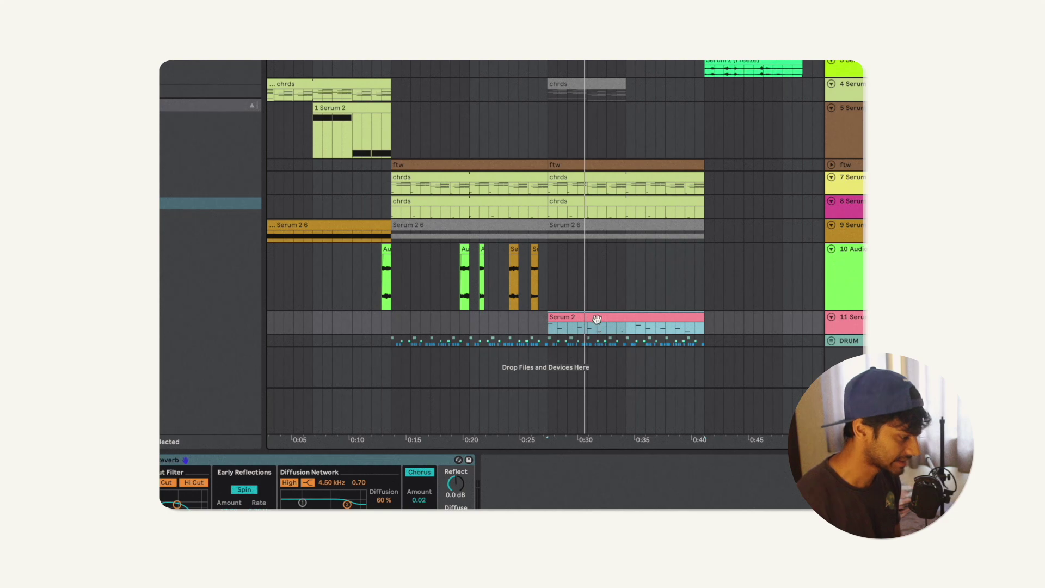
key("super+alt+p")
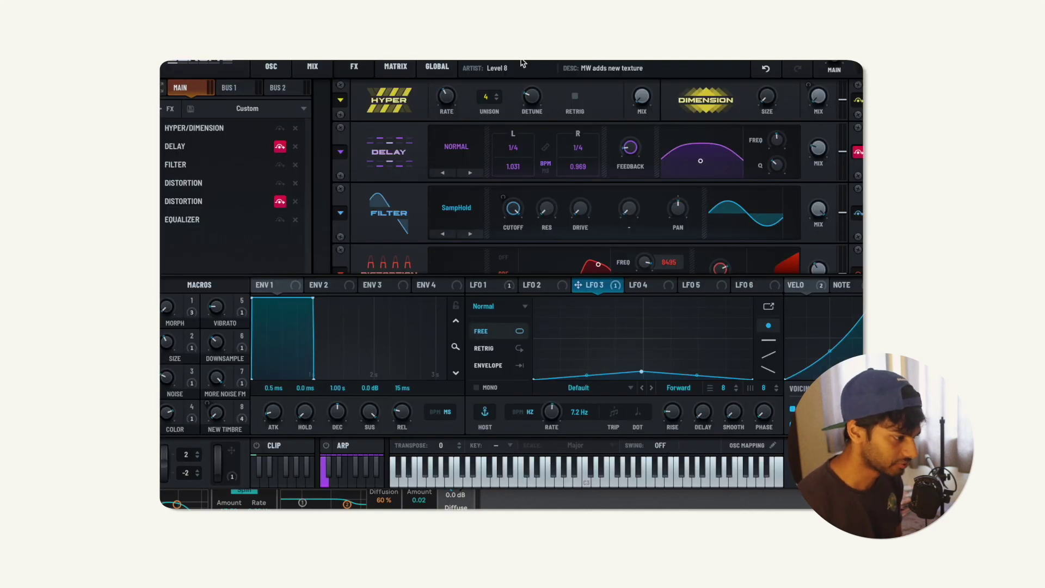
scroll(387, 243, "down", 5)
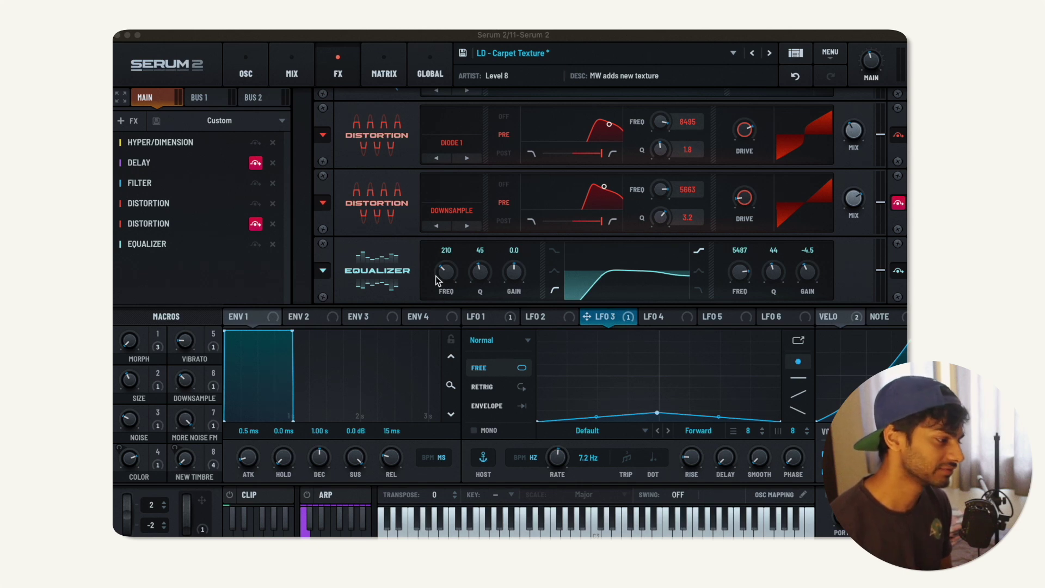
Step: Review track 11's oscillators, and examine the Diode 1 and Downsample Distortions, Equalizer and other Main effects
left_click(261, 77)
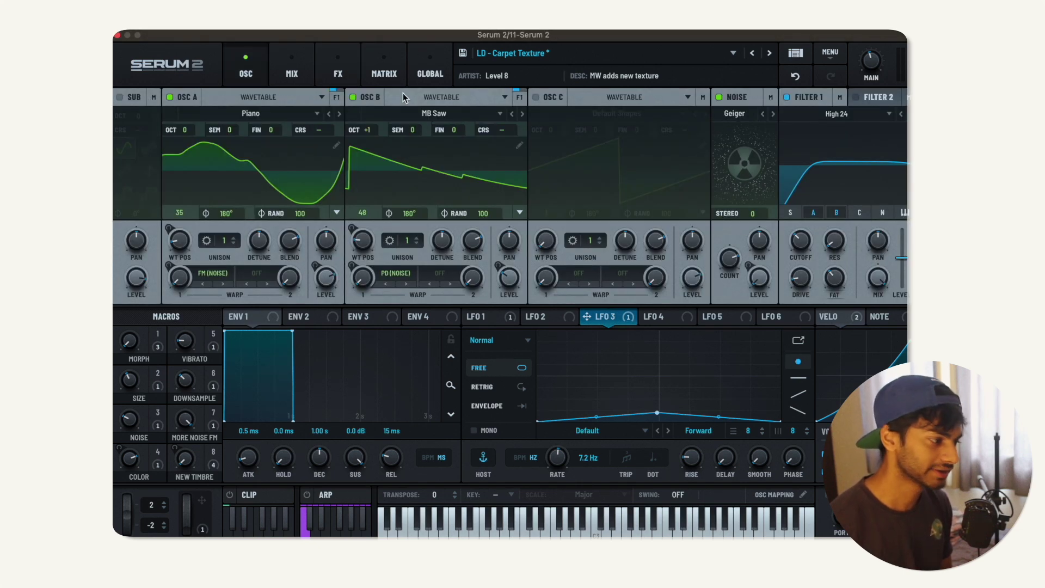
left_click(338, 73)
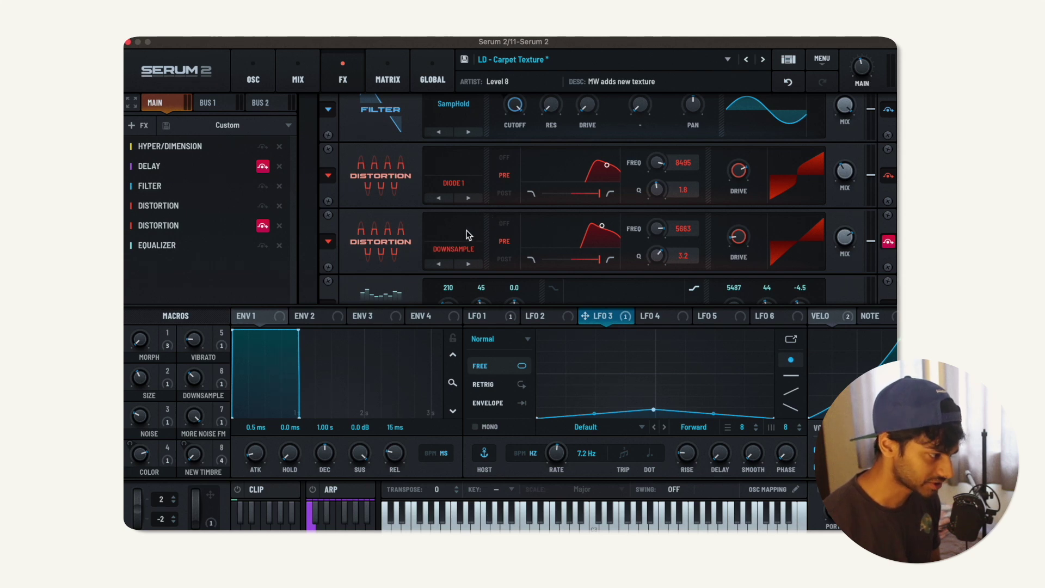
scroll(423, 235, "down", 1)
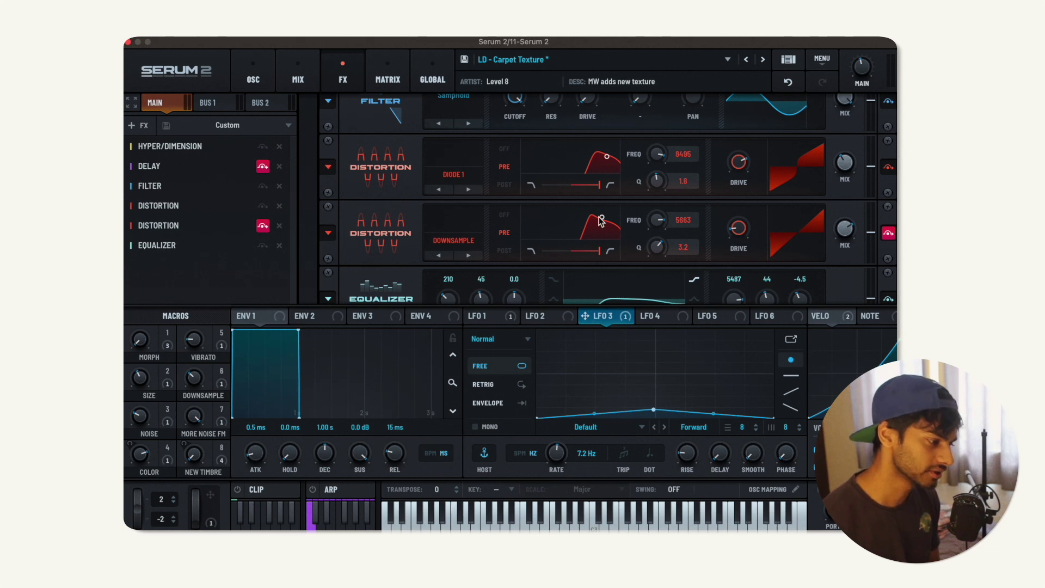
scroll(561, 219, "down", 3)
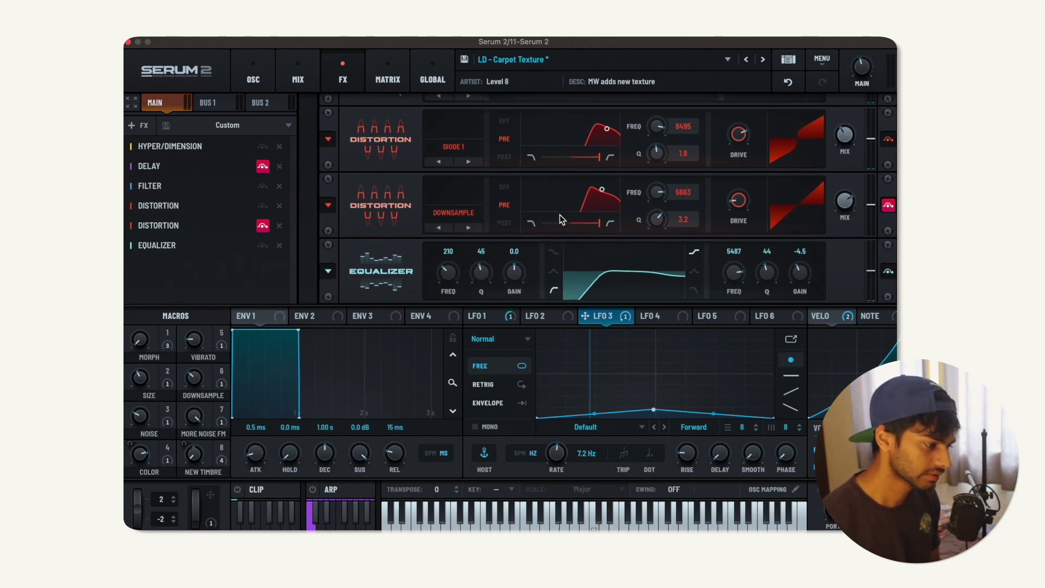
scroll(396, 192, "up", 15)
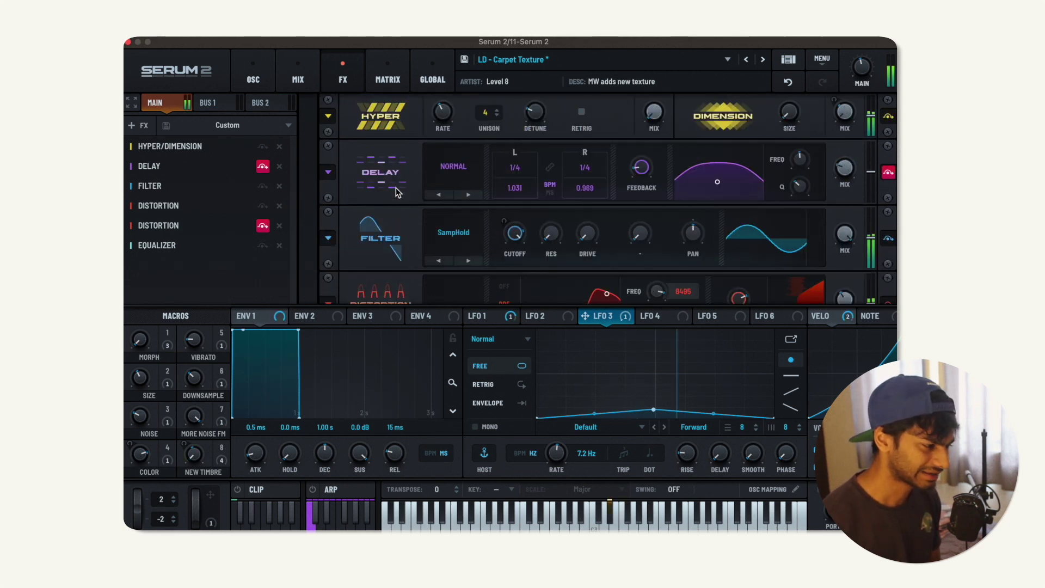
Step: Check track 11's mixer routing and oscillator view, and close its Serum 2 window
left_click(294, 80)
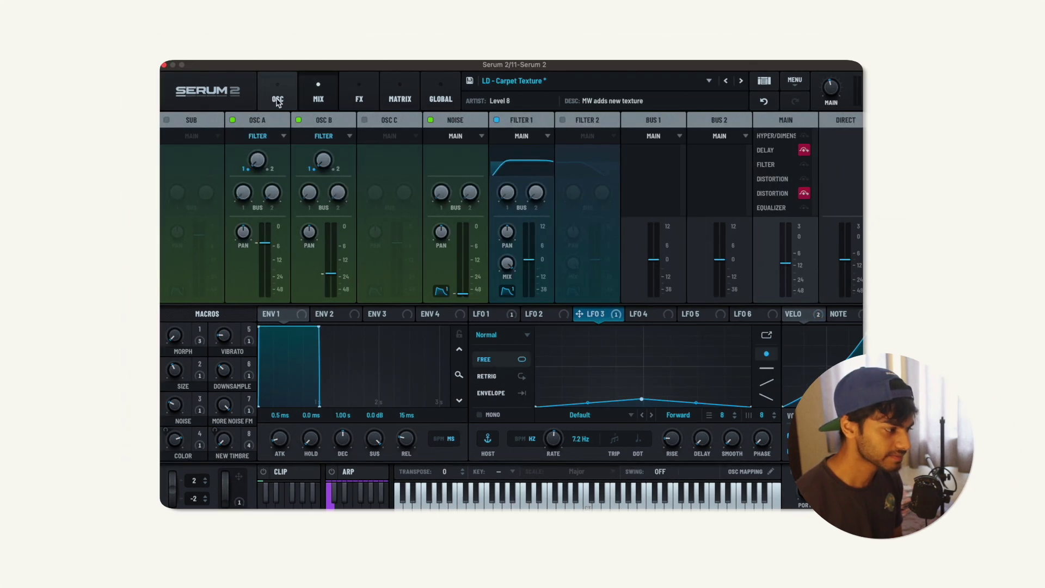
left_click(279, 99)
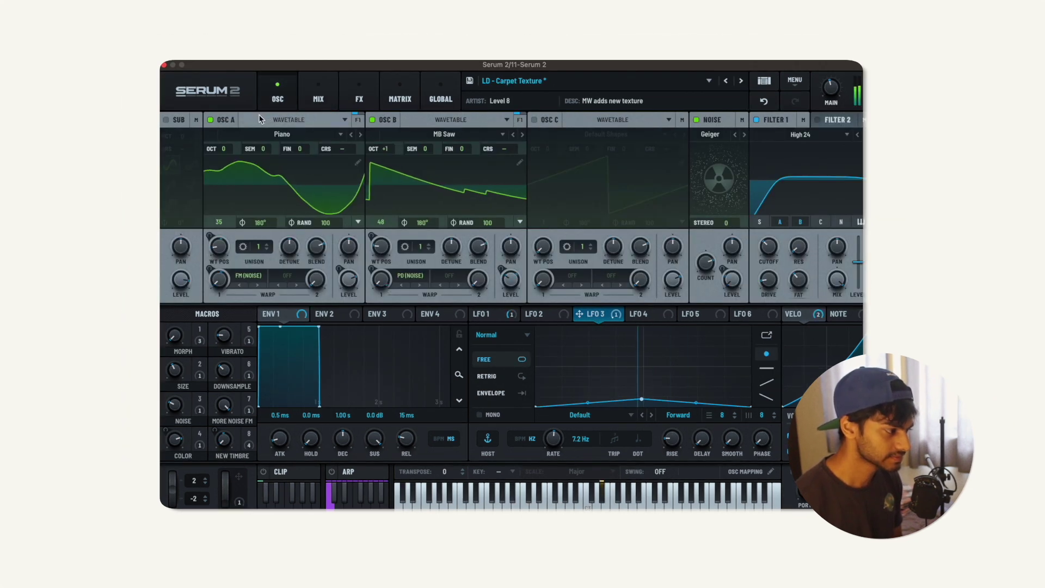
left_click(164, 65)
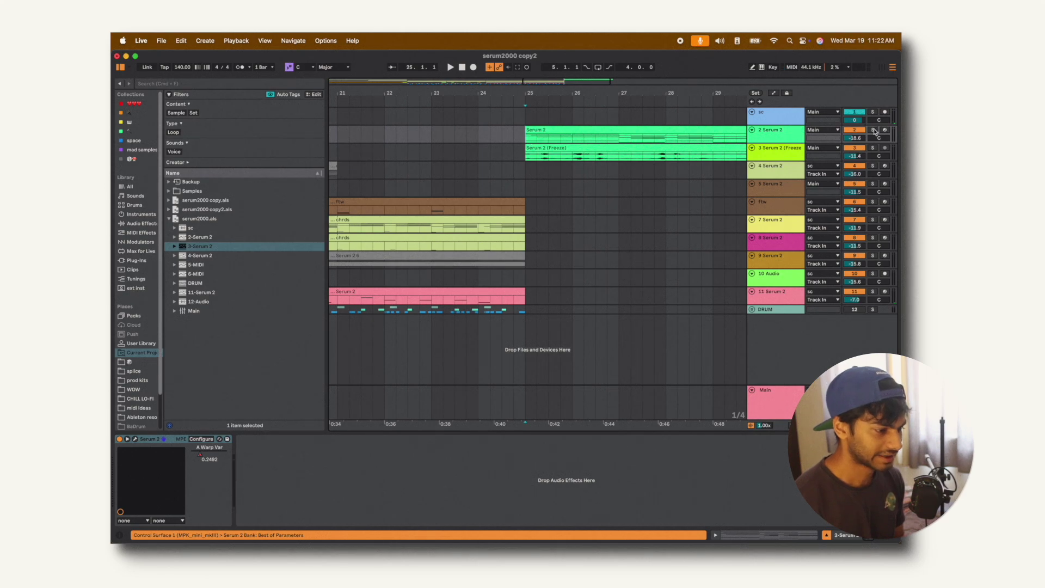
Step: Play track 2 and open its Serum 2 to show oscillator A's Celli Short G#2 sample and the Factory sample categories
key("space")
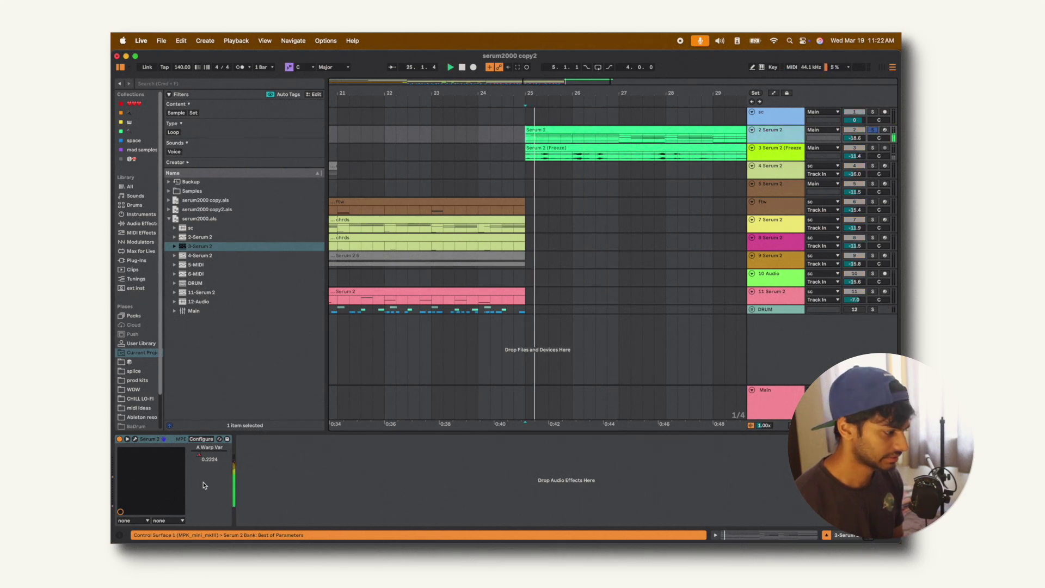
left_click(135, 439)
left_click(374, 199)
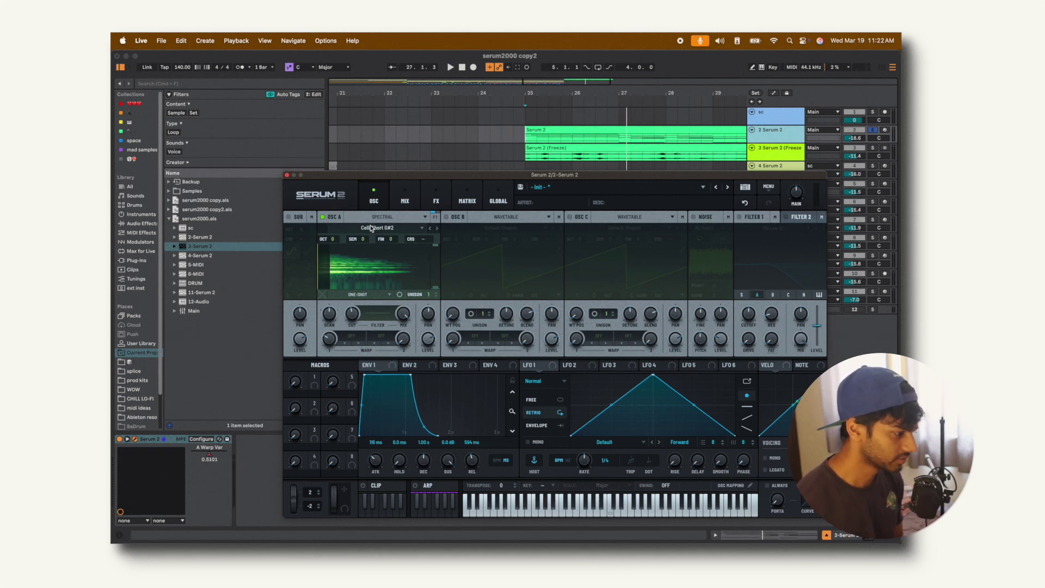
right_click(363, 250)
left_click(385, 219)
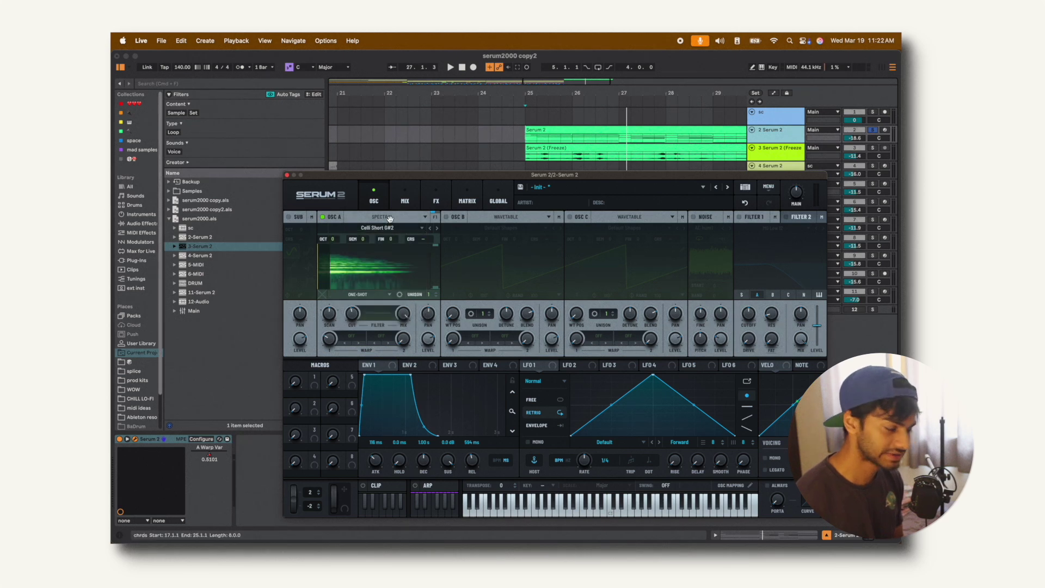
left_click(381, 228)
mouse_move(380, 240)
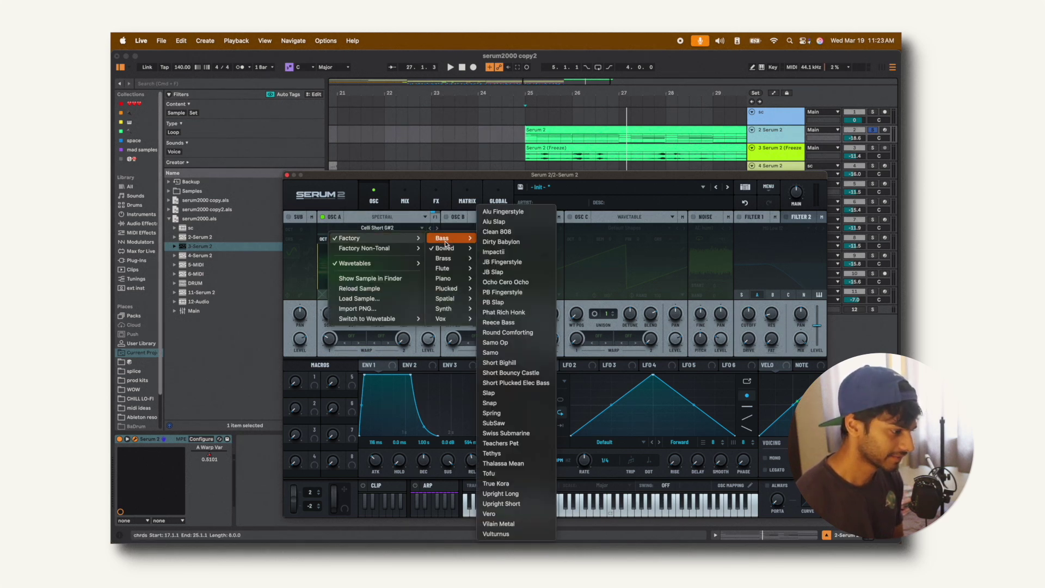
left_click(605, 143)
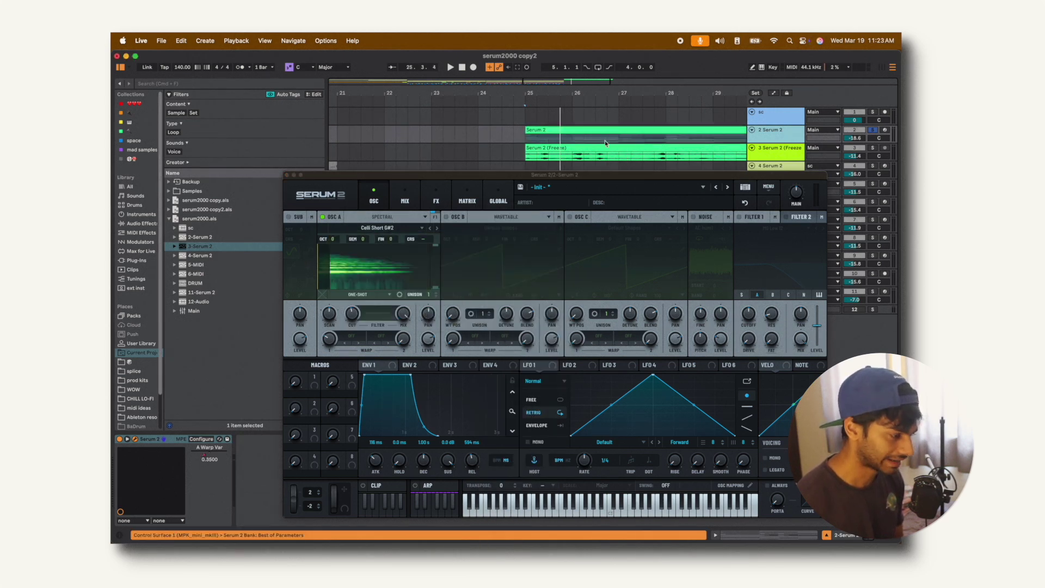
Step: Try the Spectral warp Shepard on oscillator A of track 2, and undo it
left_click(349, 337)
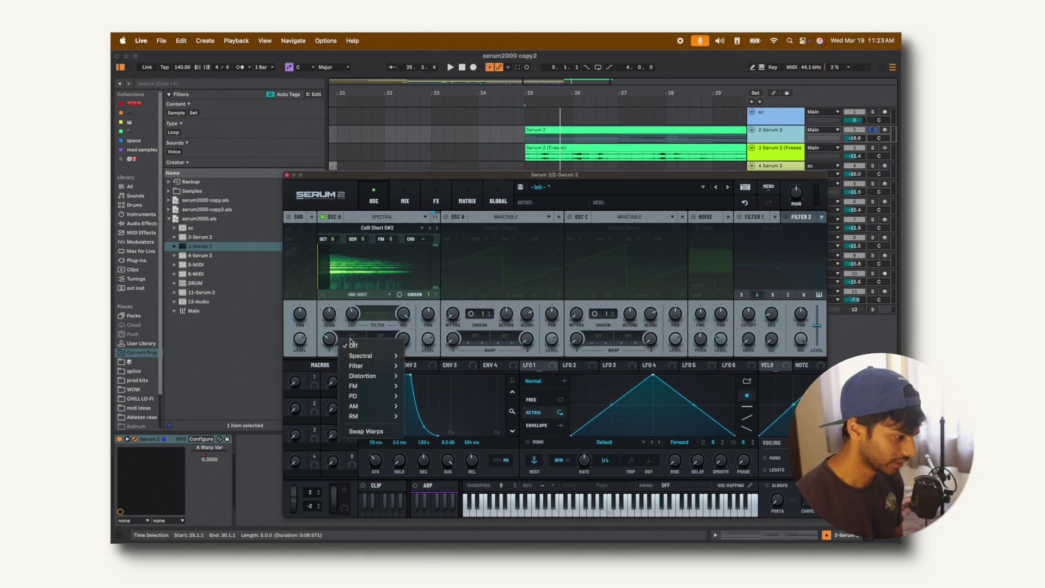
mouse_move(359, 357)
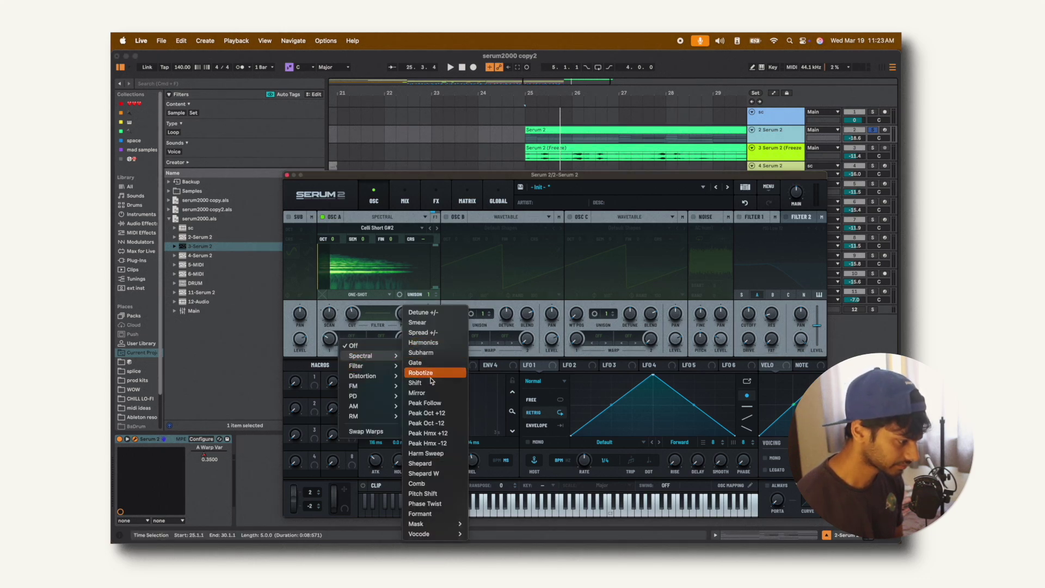
left_click(419, 463)
left_click(746, 205)
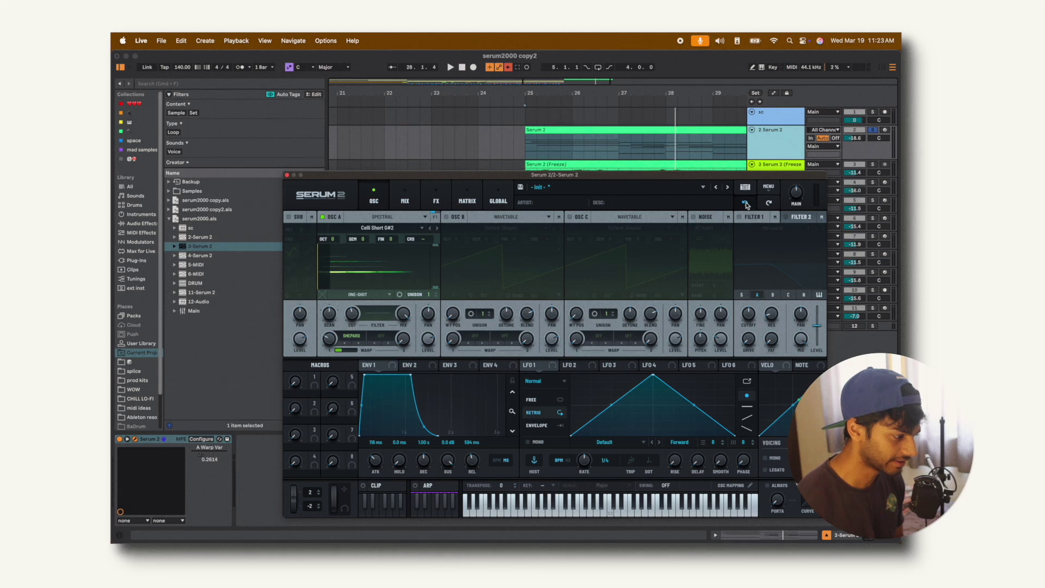
Step: Solo track 3's frozen Serum 2, play its clip and enlarge the track to show the waveform
left_click(873, 164)
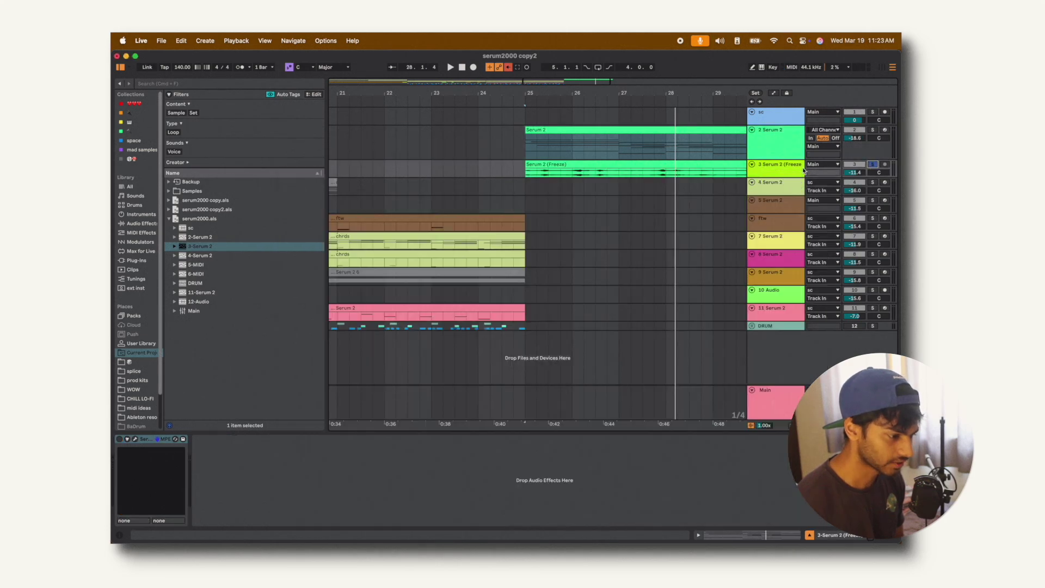
left_click(631, 160)
key("space")
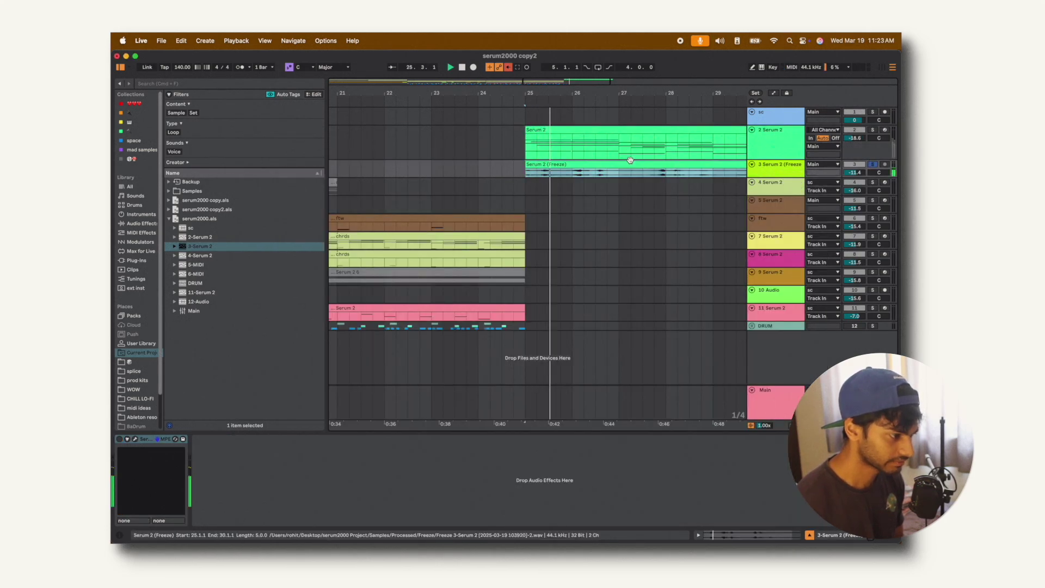
scroll(624, 167, "up", 2)
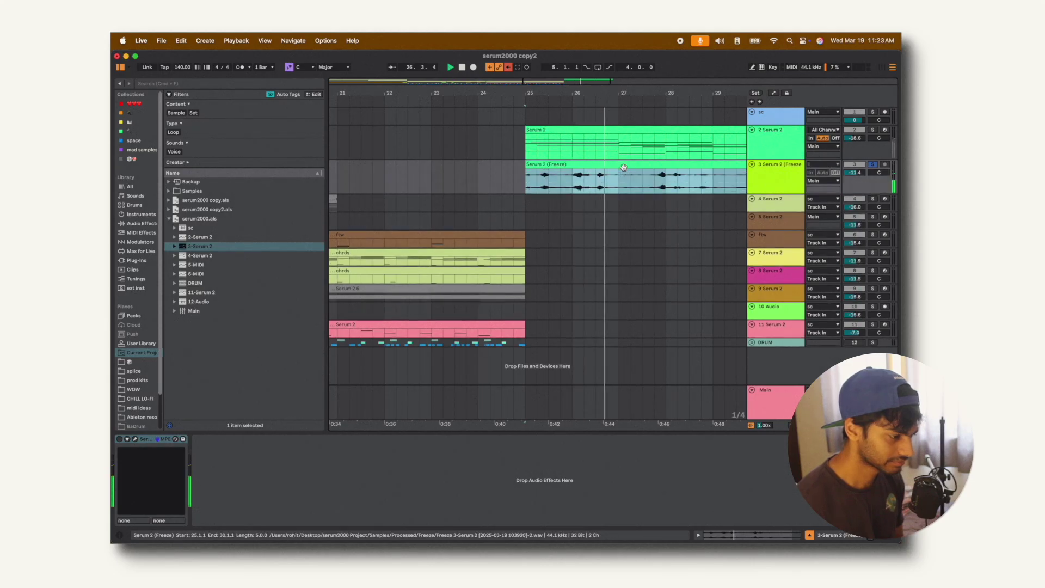
Step: Reopen track 2's Serum 2, solo the track in place of track 3, stop playback and close the plugin window
left_click(782, 144)
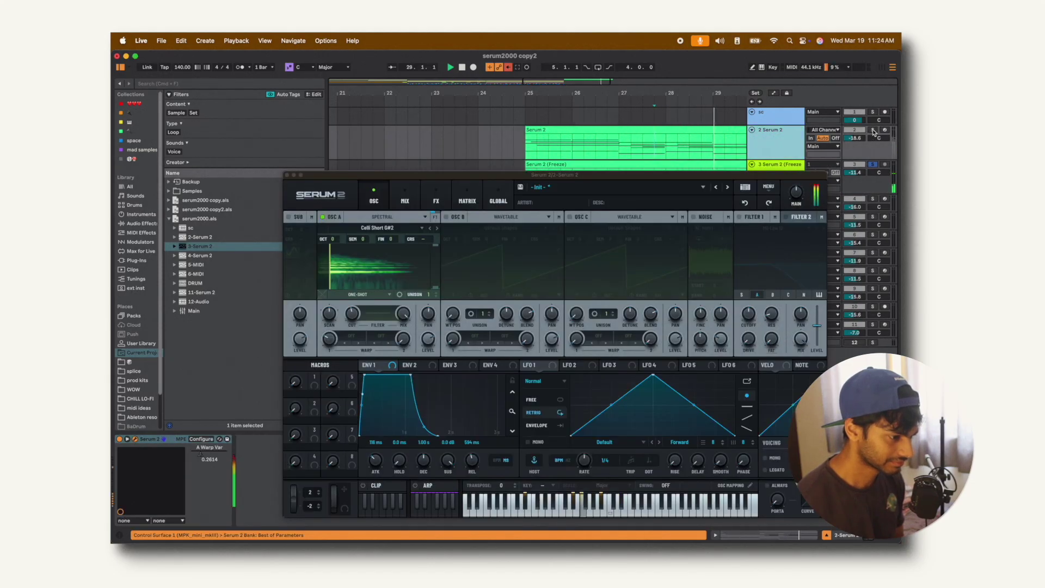
key("s")
key("space")
left_click(357, 359)
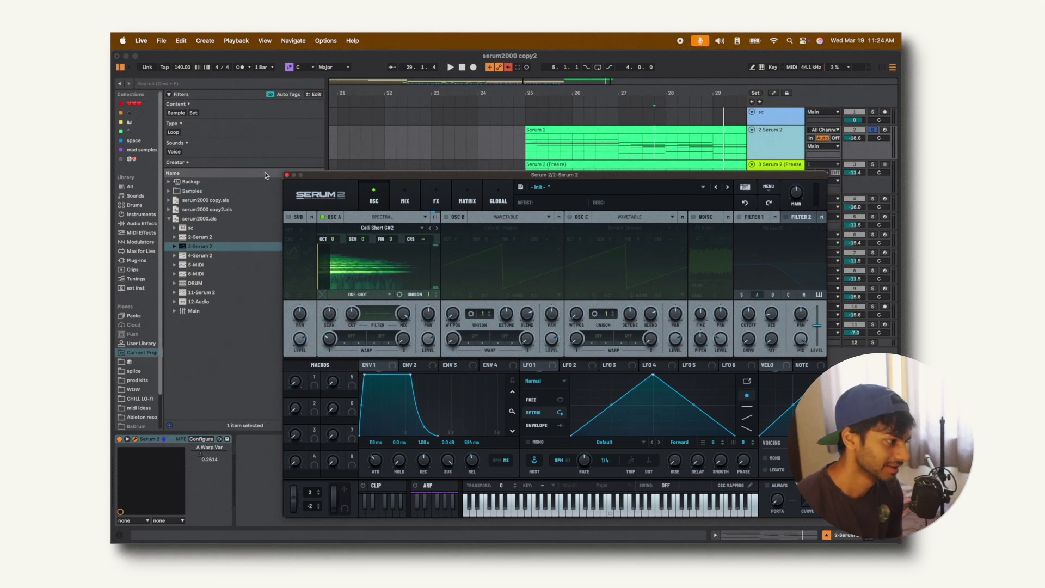
left_click(287, 175)
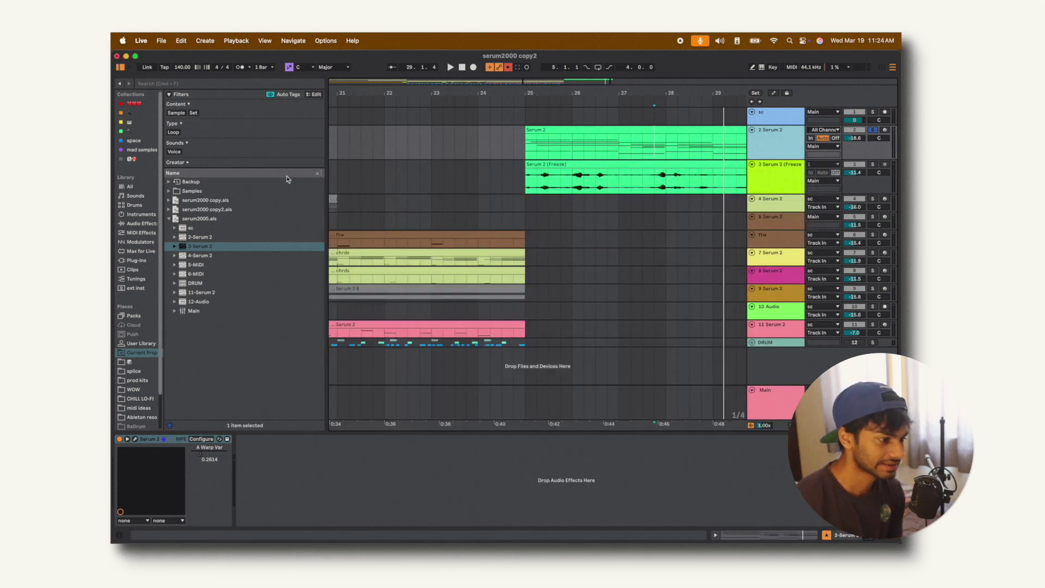
Step: Turn off track 2's solo, and shrink the tracks to show the whole arrangement
left_click(873, 131)
scroll(498, 194, "down", 5)
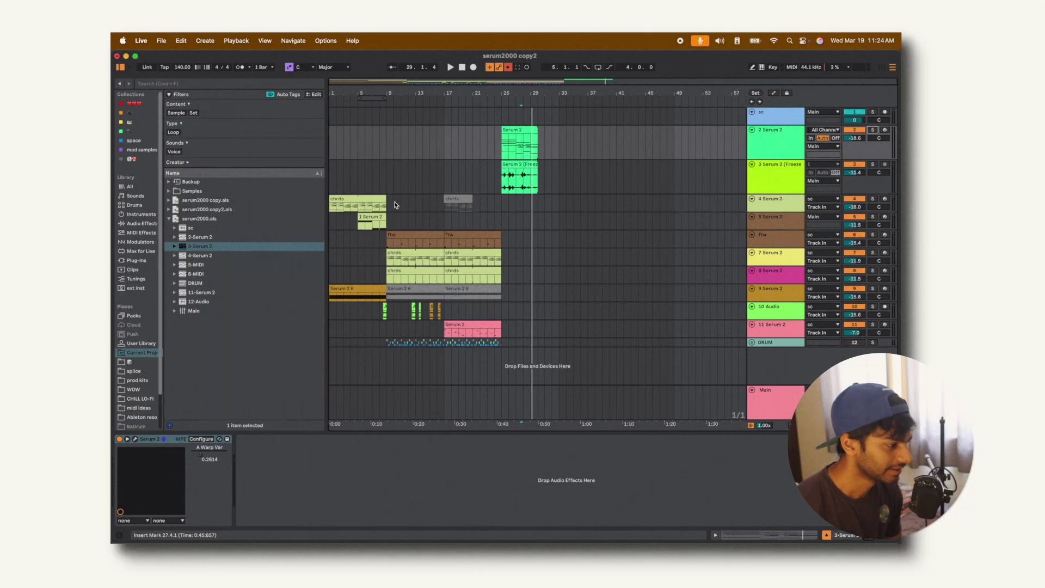
scroll(513, 197, "down", 3)
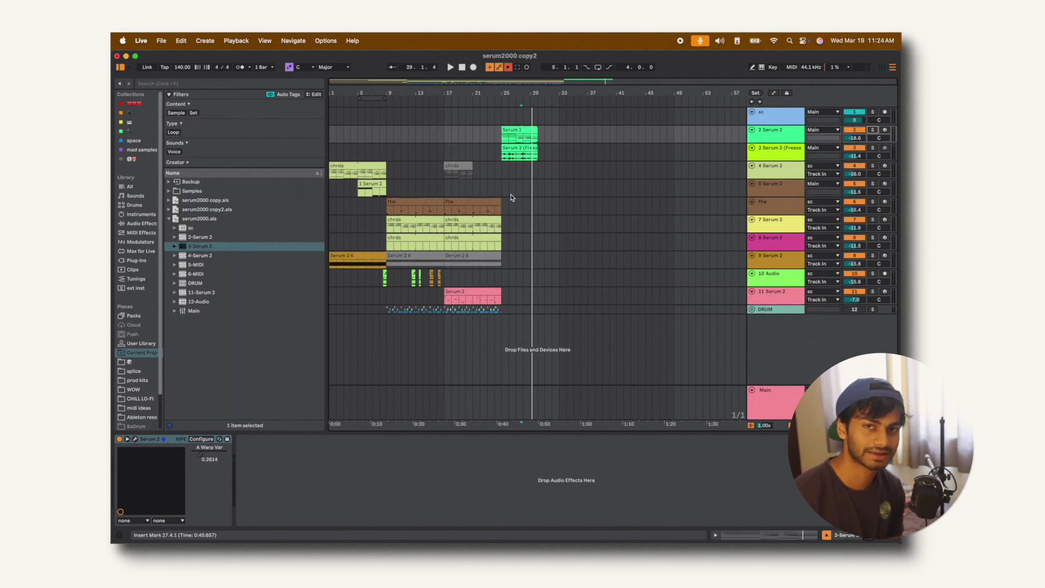